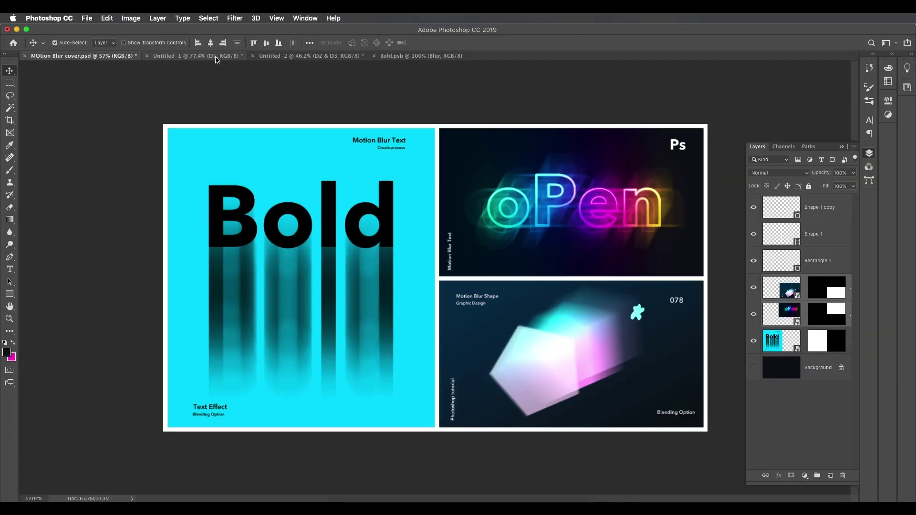
Switch to the Untitled-1 document and check its image dimensions and resolution in the Image Size settings
{"action": "left_click", "coordinate": [216, 58]}
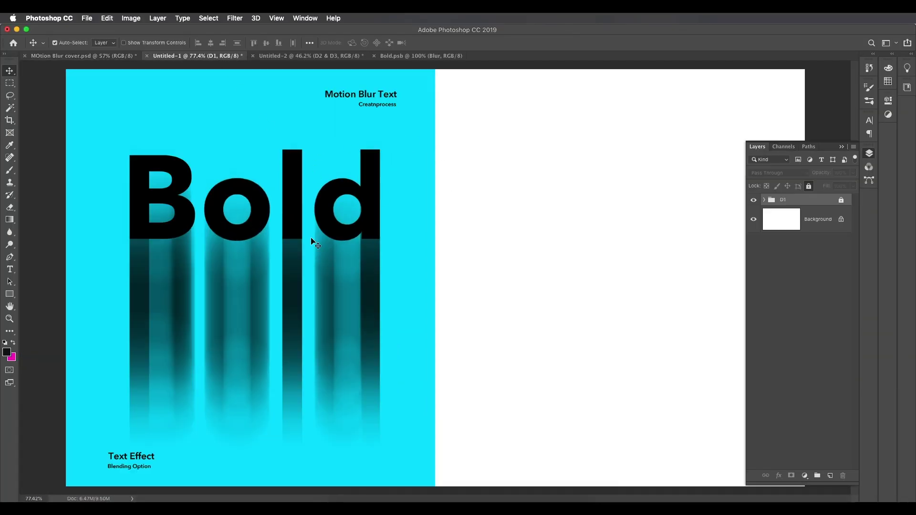
{"action": "scroll", "coordinate": [505, 238], "scroll_direction": "up", "scroll_amount": 1}
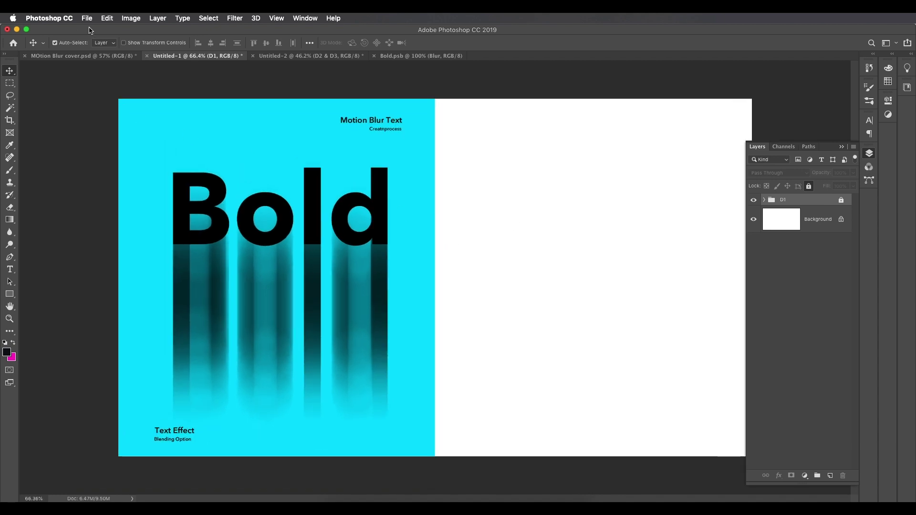
{"action": "left_click", "coordinate": [131, 19]}
{"action": "mouse_move", "coordinate": [137, 107]}
{"action": "left_click", "coordinate": [146, 92]}
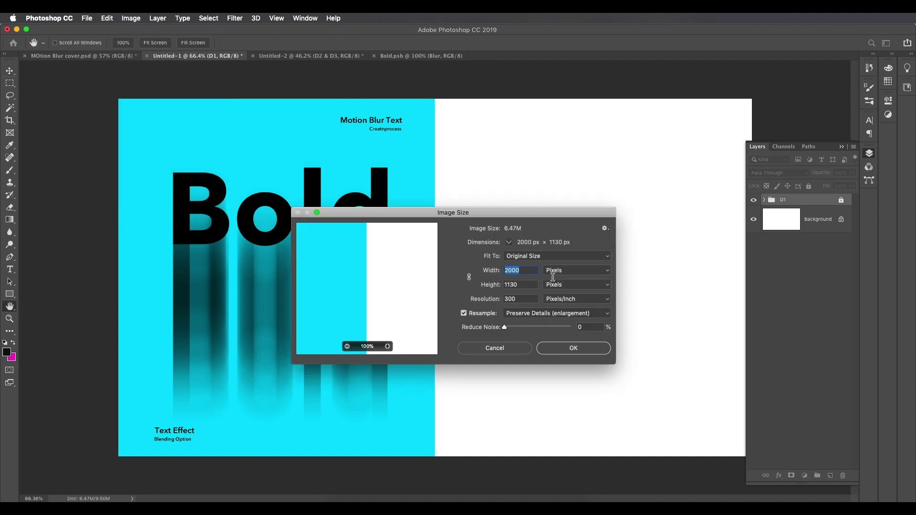
{"action": "left_click_drag", "start_coordinate": [519, 302], "coordinate": [502, 300]}
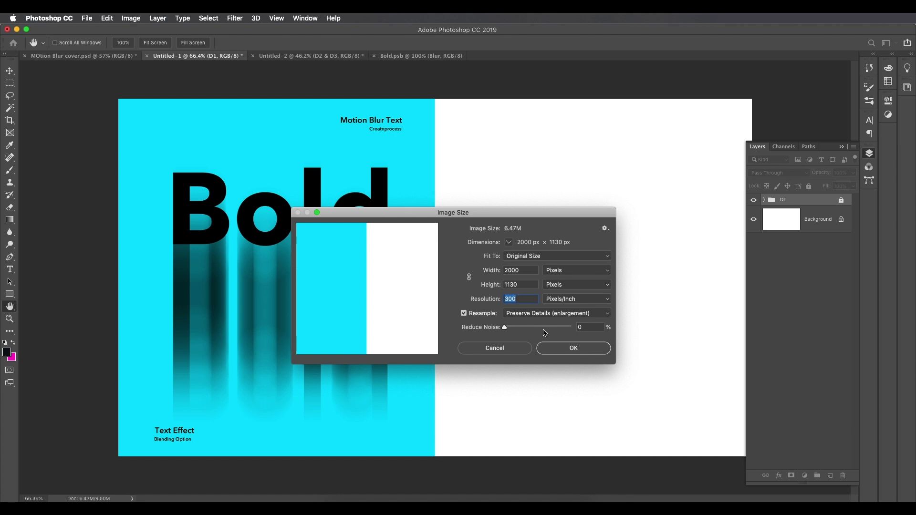
{"action": "left_click", "coordinate": [509, 349]}
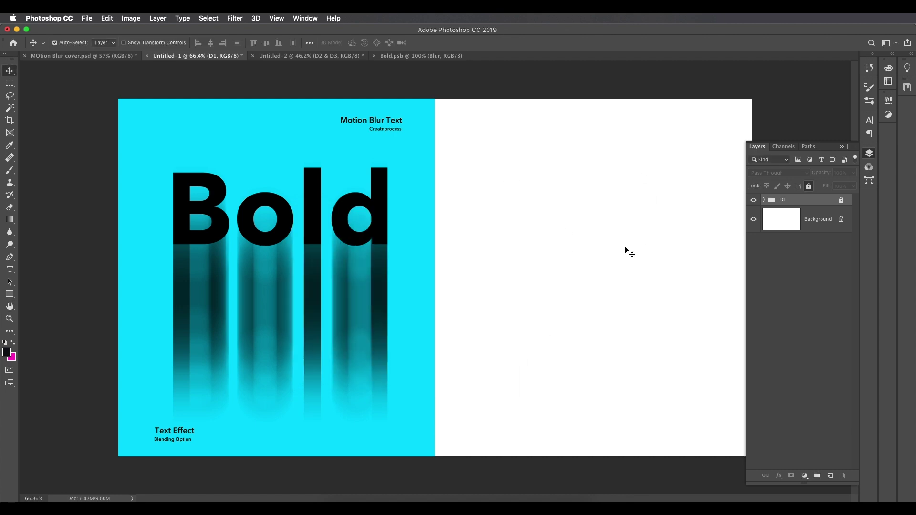
{"action": "scroll", "coordinate": [577, 231], "scroll_direction": "up", "scroll_amount": 1}
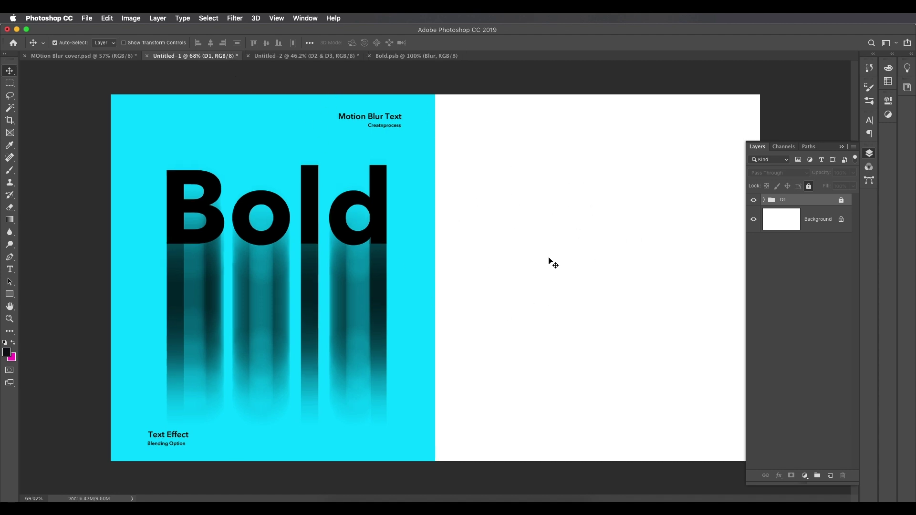
{"action": "scroll", "coordinate": [548, 263], "scroll_direction": "up", "scroll_amount": 3}
{"action": "key", "text": "super+0"}
{"action": "scroll", "coordinate": [275, 251], "scroll_direction": "up", "scroll_amount": 3}
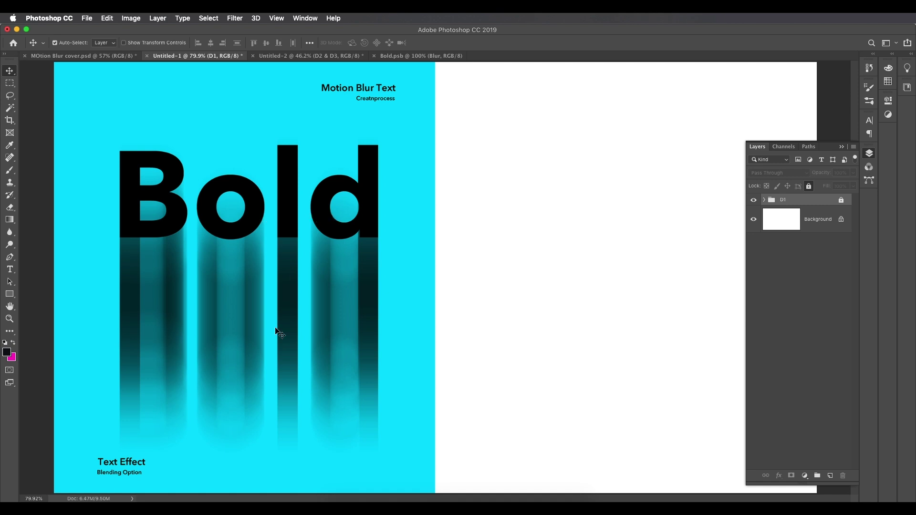
{"action": "scroll", "coordinate": [245, 317], "scroll_direction": "down", "scroll_amount": 2}
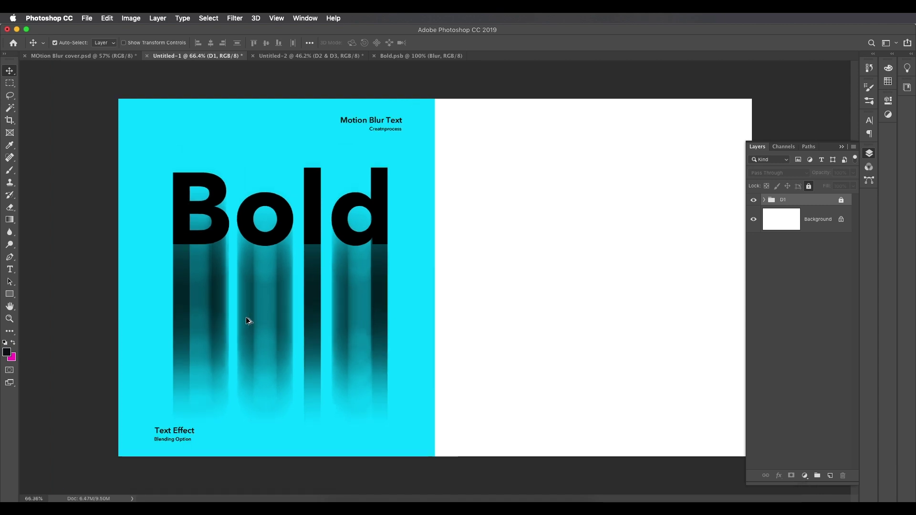
{"action": "scroll", "coordinate": [259, 320], "scroll_direction": "down", "scroll_amount": 1}
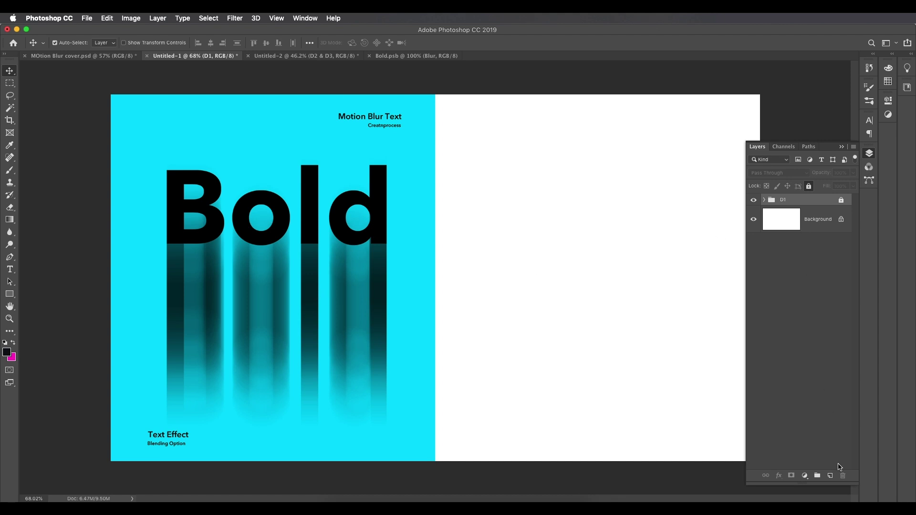
Draw a rectangle shape about 1023 x 1130 px covering the empty white half of the canvas, above the D1 group
{"action": "left_click", "coordinate": [831, 476]}
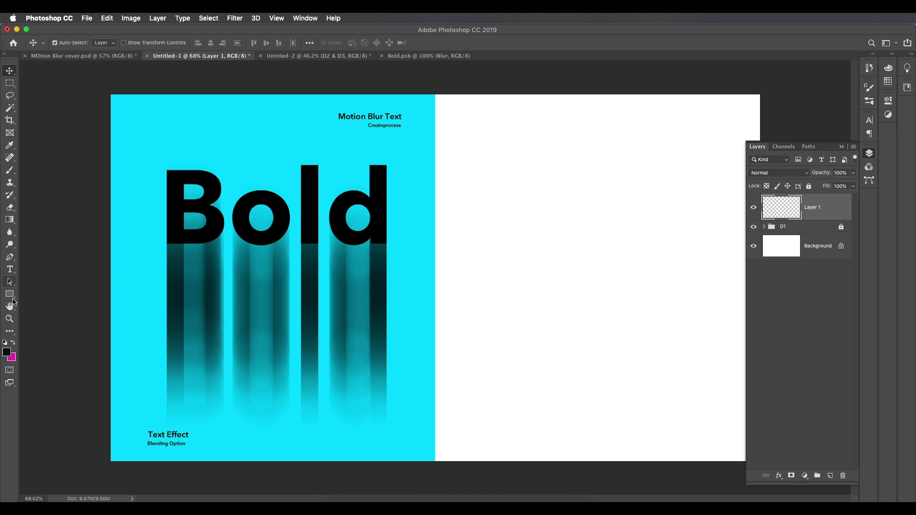
{"action": "left_click", "coordinate": [10, 295]}
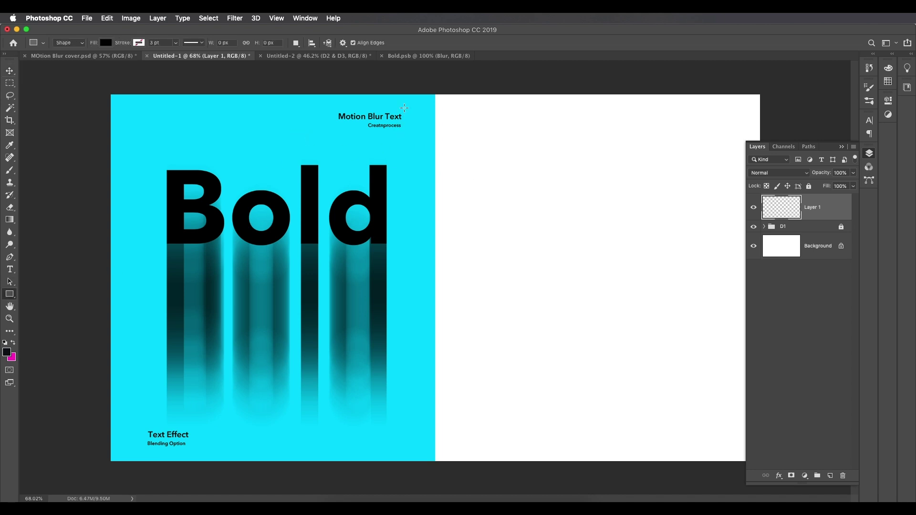
{"action": "left_click_drag", "start_coordinate": [439, 94], "coordinate": [775, 464]}
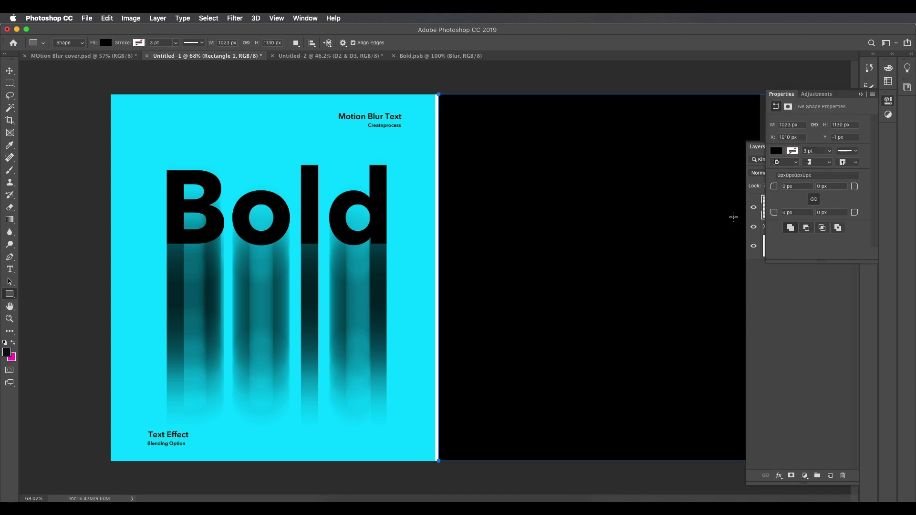
Change the rectangle's fill to the cyan sampled from the finished design's background
{"action": "left_click", "coordinate": [777, 151]}
{"action": "left_click", "coordinate": [870, 173]}
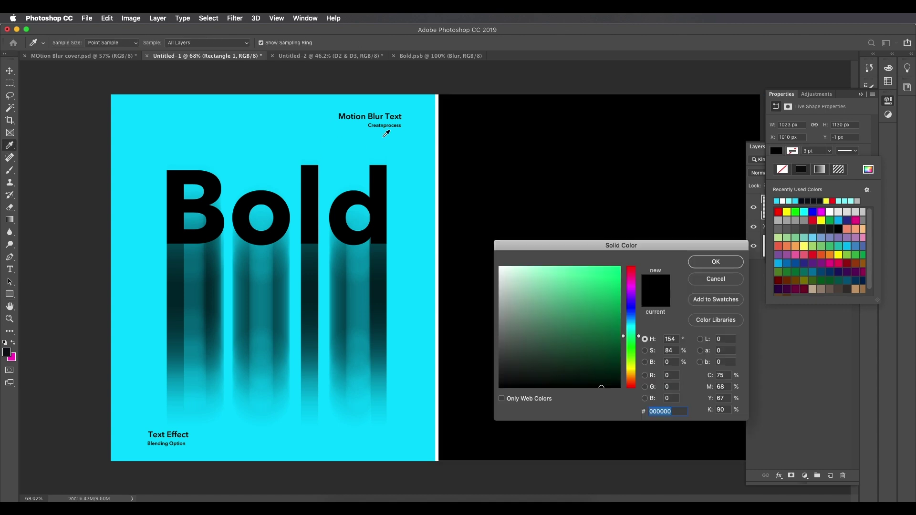
{"action": "left_click", "coordinate": [292, 115]}
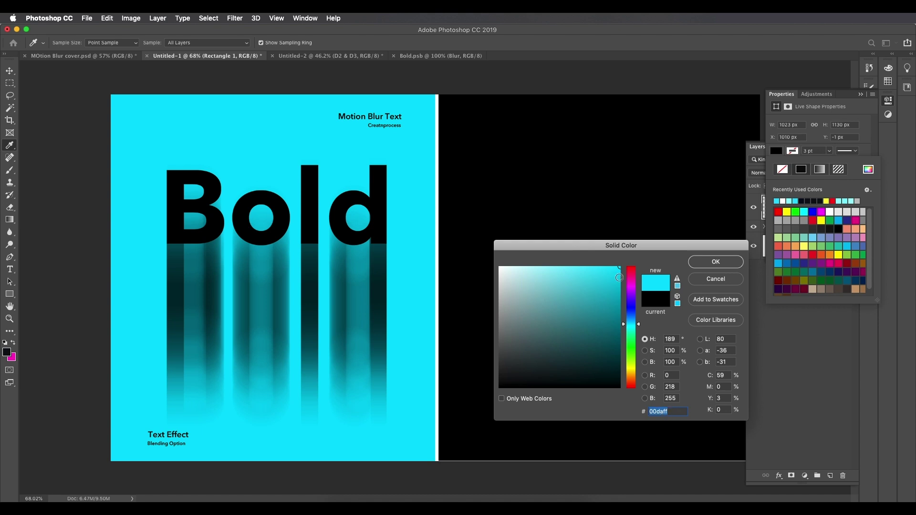
{"action": "left_click", "coordinate": [716, 262]}
{"action": "left_click", "coordinate": [862, 95]}
{"action": "scroll", "coordinate": [614, 221], "scroll_direction": "down", "scroll_amount": 2}
{"action": "left_click", "coordinate": [9, 70]}
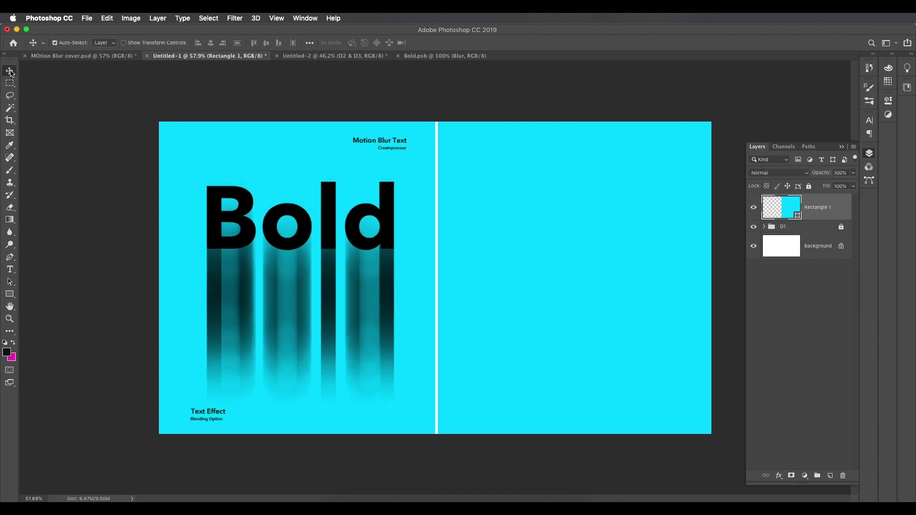
Add the text "Bold" in Avenir Next Bold on a new layer near the middle of the cyan rectangle
{"action": "scroll", "coordinate": [342, 228], "scroll_direction": "up", "scroll_amount": 1}
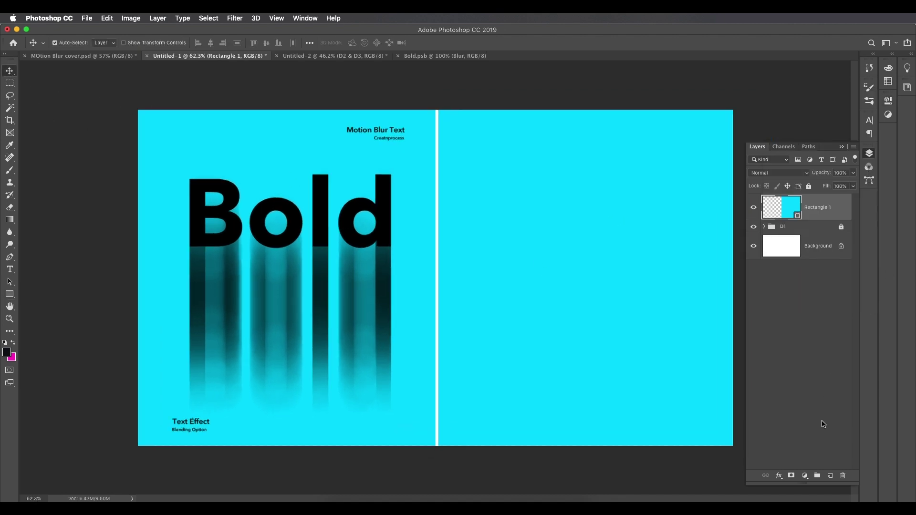
{"action": "key", "text": "t"}
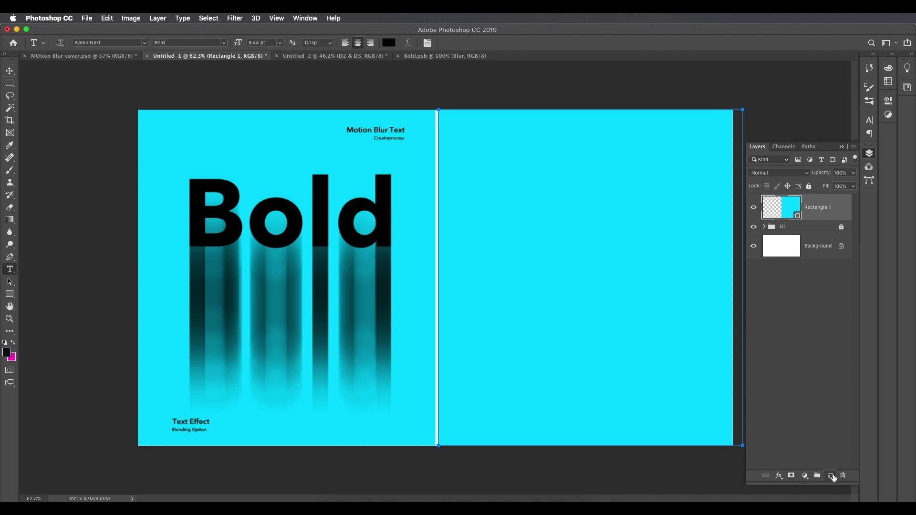
{"action": "left_click", "coordinate": [831, 476]}
{"action": "left_click", "coordinate": [548, 274]}
{"action": "left_click", "coordinate": [549, 272]}
{"action": "type", "text": "Bold"}
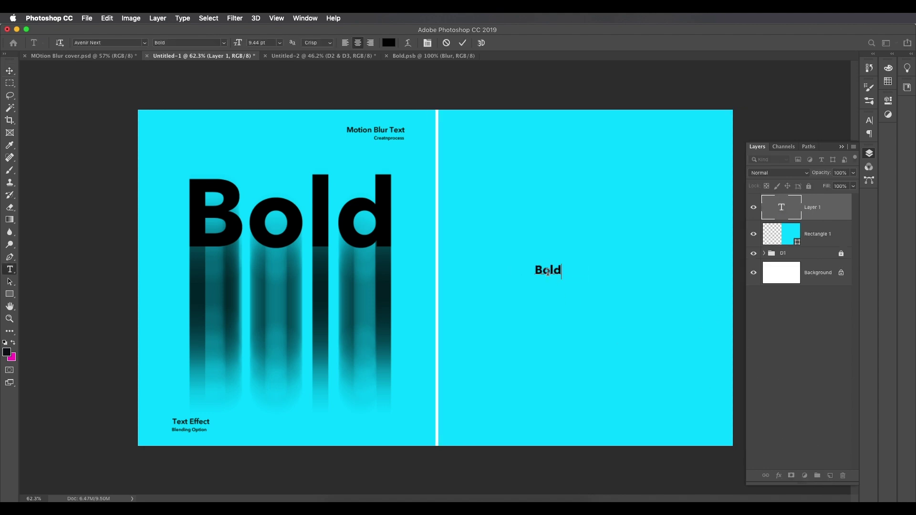
Scale the new Bold text up to about 79 pt and position it in the upper part of the cyan rectangle
{"action": "key", "text": "ctrl+t"}
{"action": "left_click_drag", "start_coordinate": [561, 264], "coordinate": [700, 182]}
{"action": "left_click_drag", "start_coordinate": [535, 281], "coordinate": [475, 312]}
{"action": "left_click_drag", "start_coordinate": [580, 258], "coordinate": [592, 237]}
{"action": "key", "text": "Return"}
{"action": "double_click", "coordinate": [594, 238]}
Check the font family and the available font styles for the new Bold text
{"action": "left_click", "coordinate": [10, 70]}
{"action": "key", "text": "t"}
{"action": "left_click", "coordinate": [179, 45]}
{"action": "left_click", "coordinate": [224, 43]}
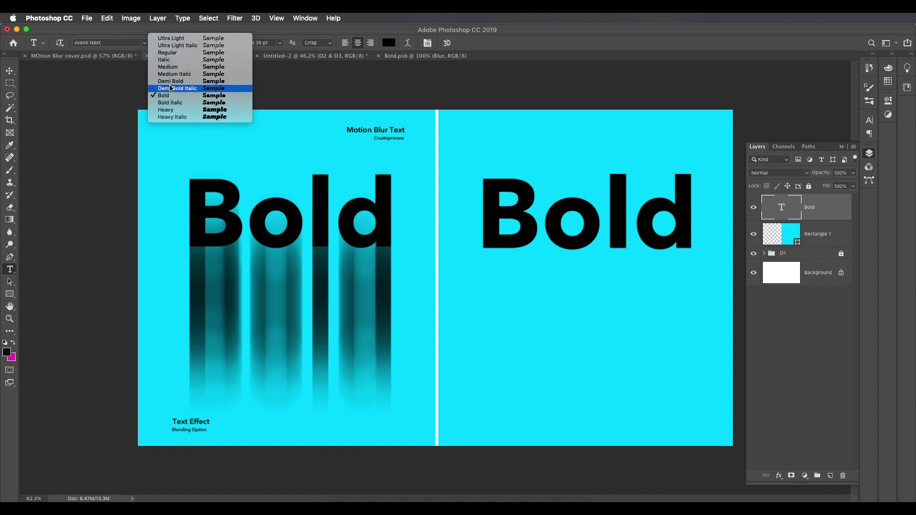
{"action": "key", "text": "Escape"}
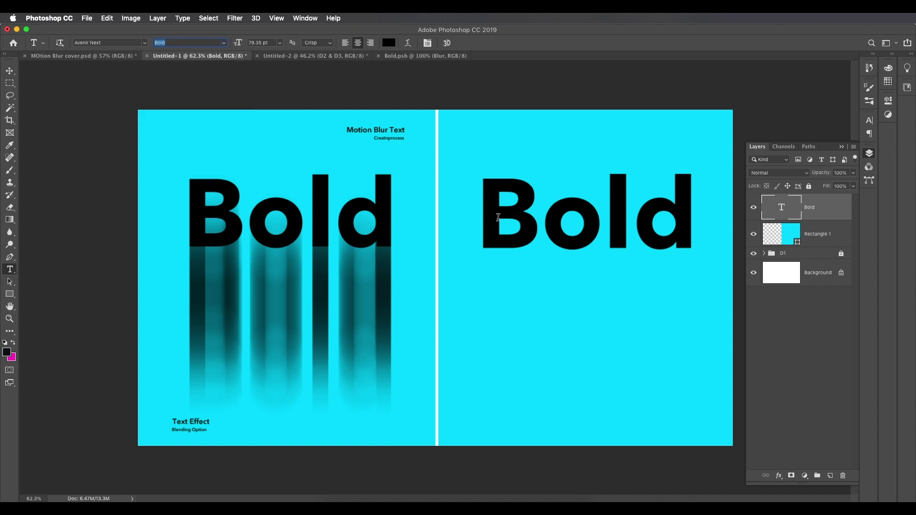
Nudge the new Bold text slightly to the left and convert its layer to a smart object
{"action": "left_click", "coordinate": [11, 73]}
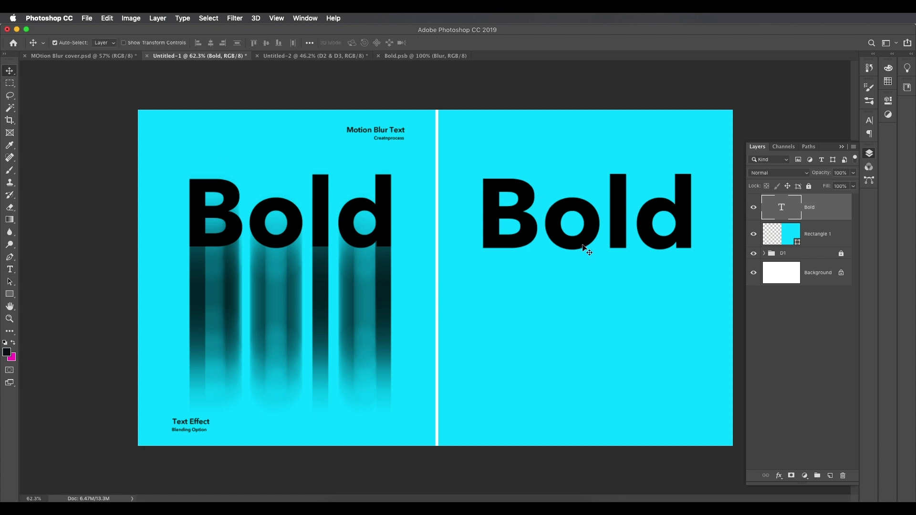
{"action": "left_click_drag", "start_coordinate": [583, 245], "coordinate": [578, 245]}
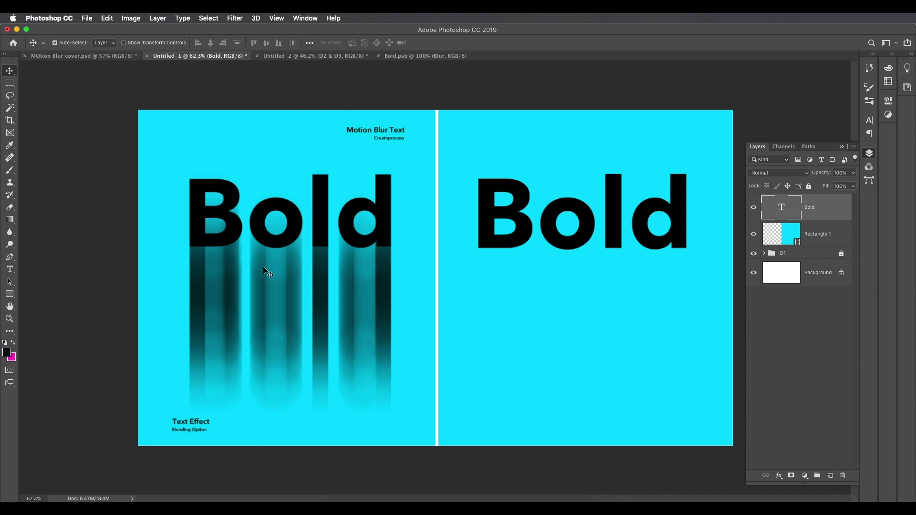
{"action": "right_click", "coordinate": [835, 214]}
{"action": "left_click", "coordinate": [780, 173]}
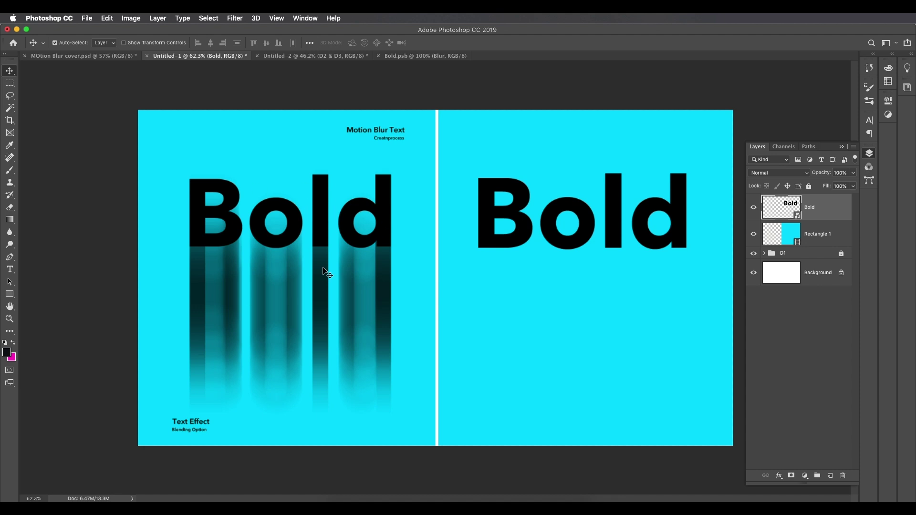
Duplicate the Bold smart object and move the copy straight down to sit just below the original word
{"action": "left_click_drag", "start_coordinate": [820, 219], "coordinate": [831, 474]}
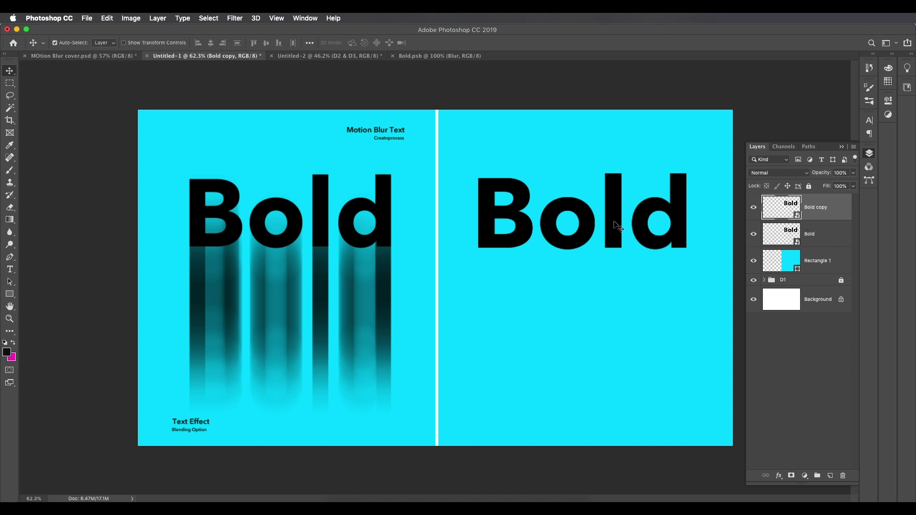
{"action": "left_click_drag", "start_coordinate": [613, 221], "coordinate": [614, 312]}
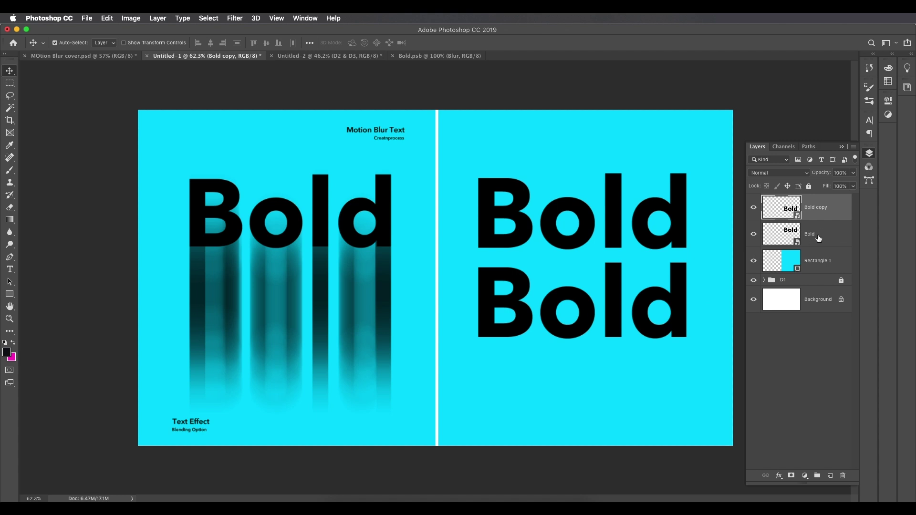
Start a Motion Blur filter on the lower Bold copy and set its angle to 90°
{"action": "left_click", "coordinate": [238, 19]}
{"action": "mouse_move", "coordinate": [260, 134]}
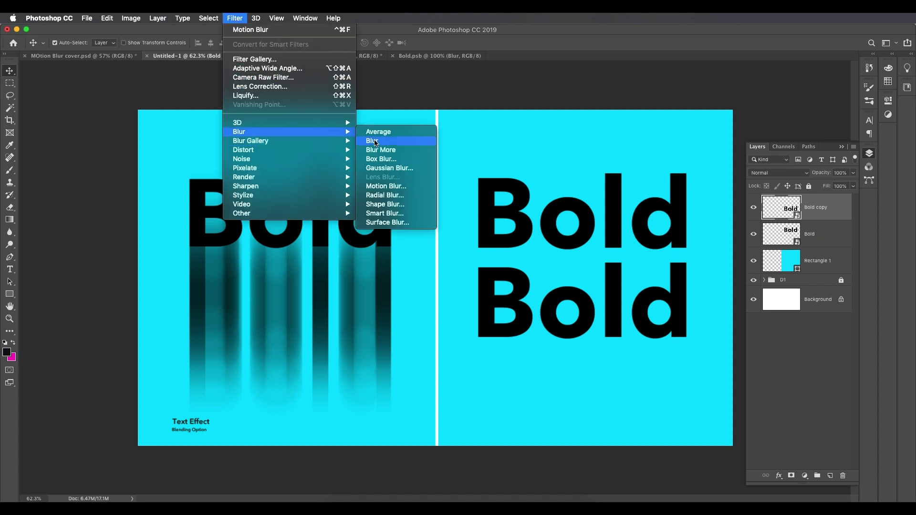
{"action": "left_click", "coordinate": [387, 187]}
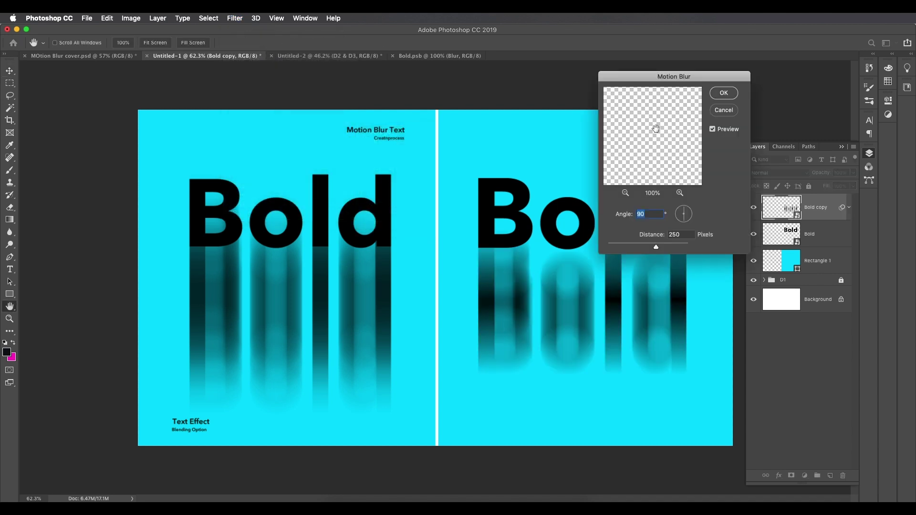
{"action": "left_click_drag", "start_coordinate": [668, 83], "coordinate": [572, 36]}
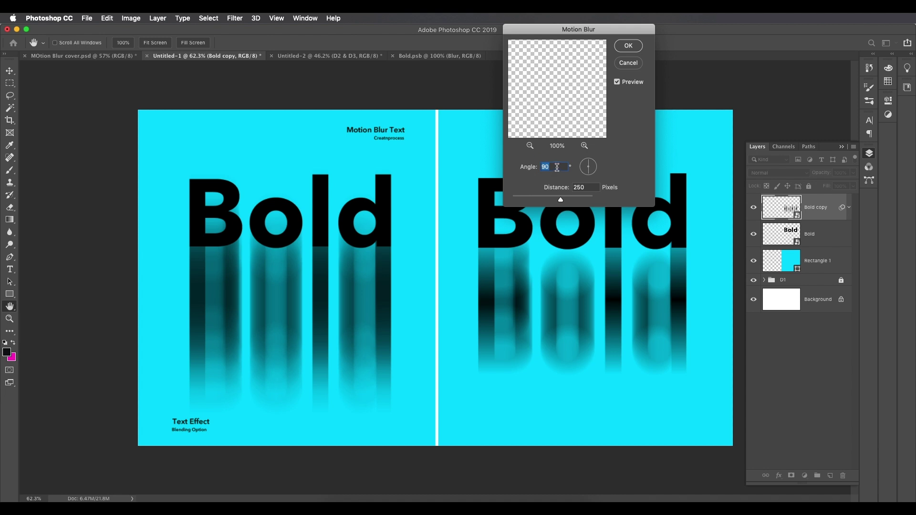
{"action": "left_click_drag", "start_coordinate": [591, 171], "coordinate": [596, 173]}
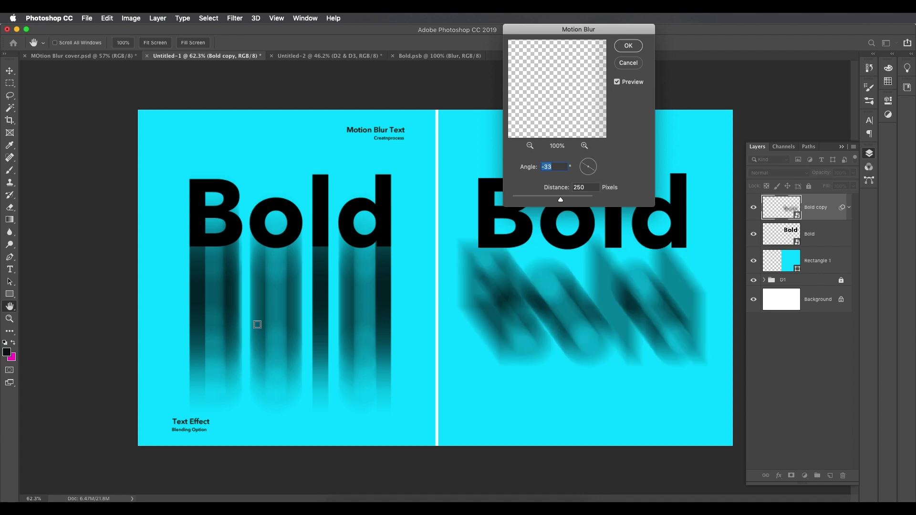
{"action": "type", "text": "-33"}
{"action": "type", "text": "9"}
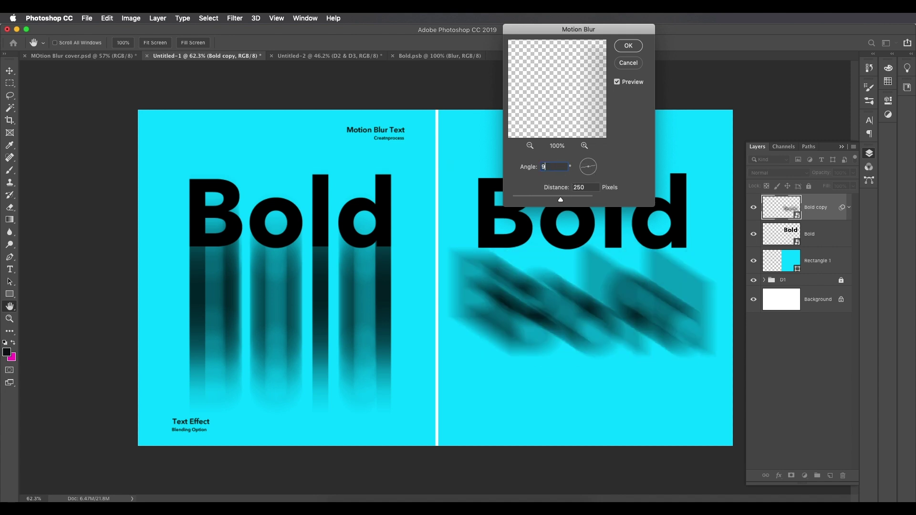
{"action": "type", "text": "0"}
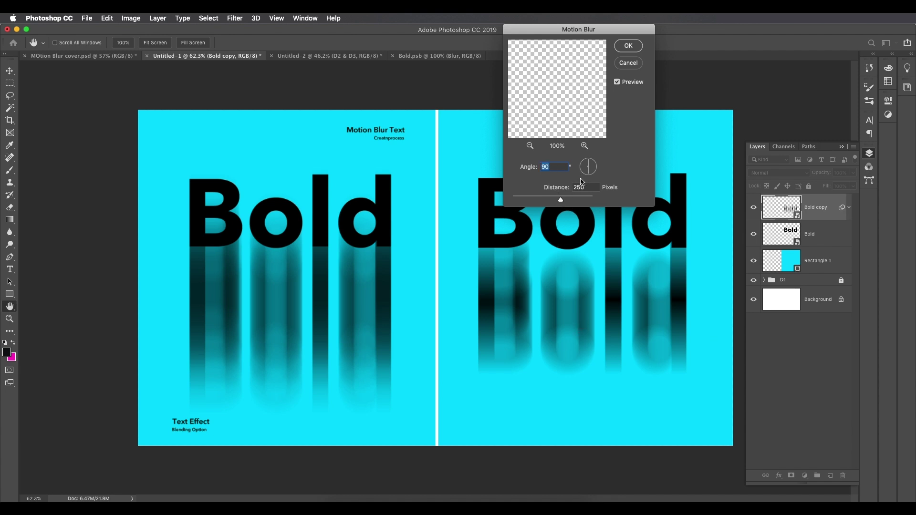
Set the Motion Blur distance to 500 pixels, apply it to the Bold copy and collapse the layer's smart filter list
{"action": "left_click_drag", "start_coordinate": [562, 201], "coordinate": [565, 200]}
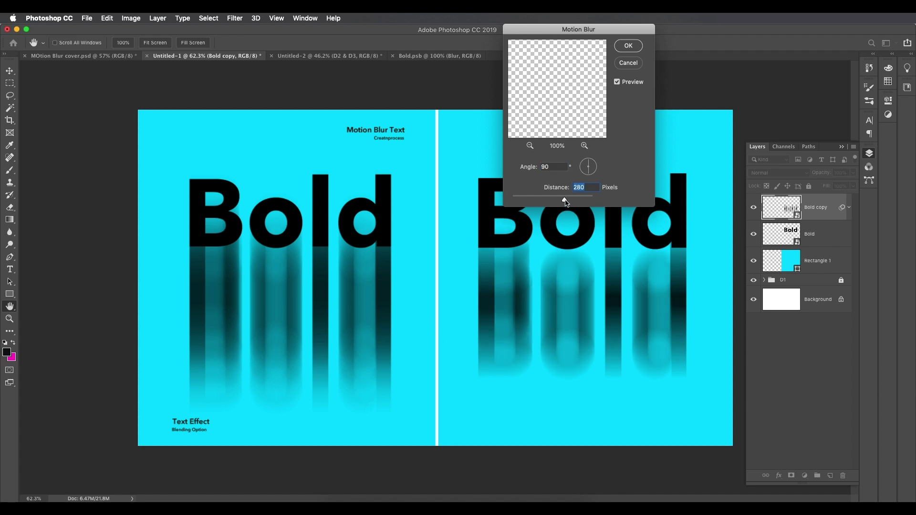
{"action": "type", "text": "500"}
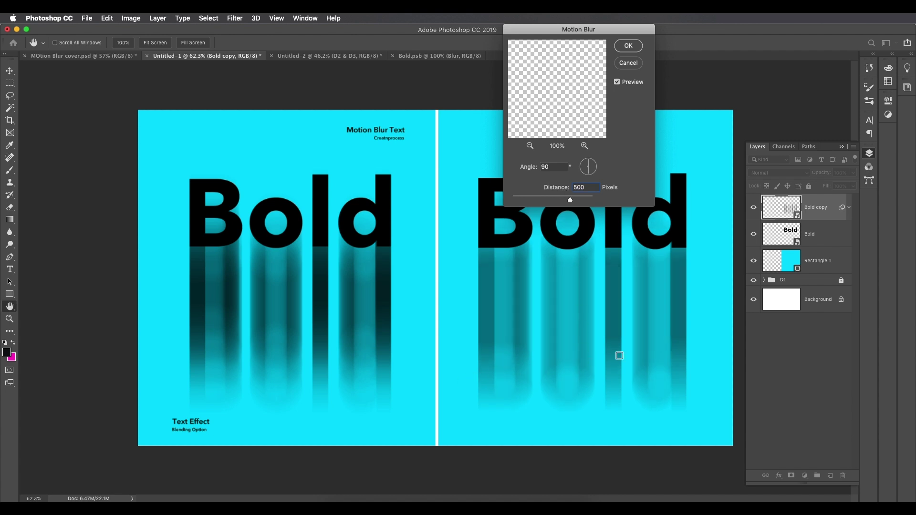
{"action": "left_click", "coordinate": [628, 46]}
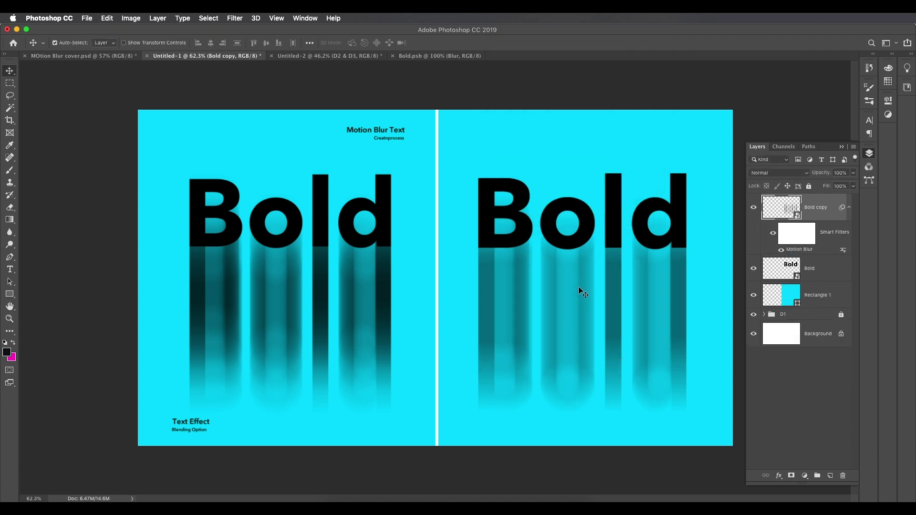
{"action": "left_click", "coordinate": [851, 209]}
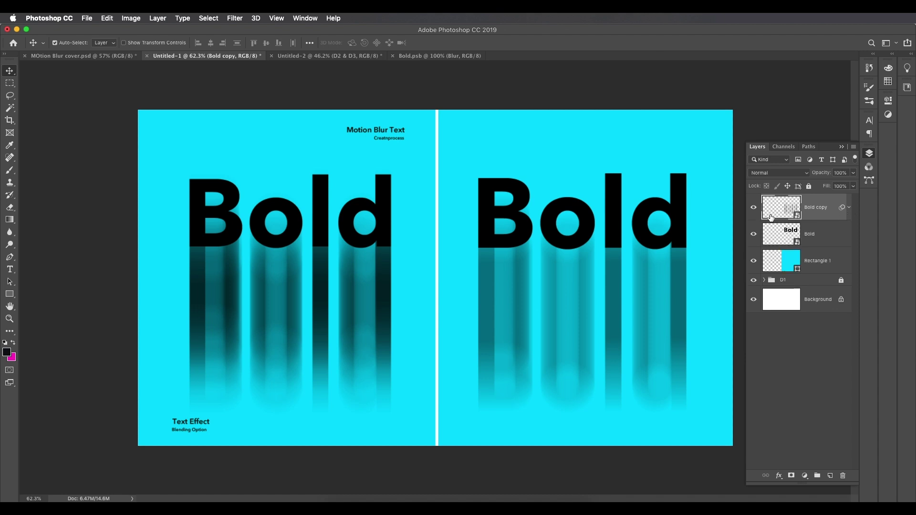
Duplicate the blurred Bold copy layer and set the duplicate's Motion Blur distance to 350 pixels
{"action": "left_click_drag", "start_coordinate": [819, 216], "coordinate": [829, 475]}
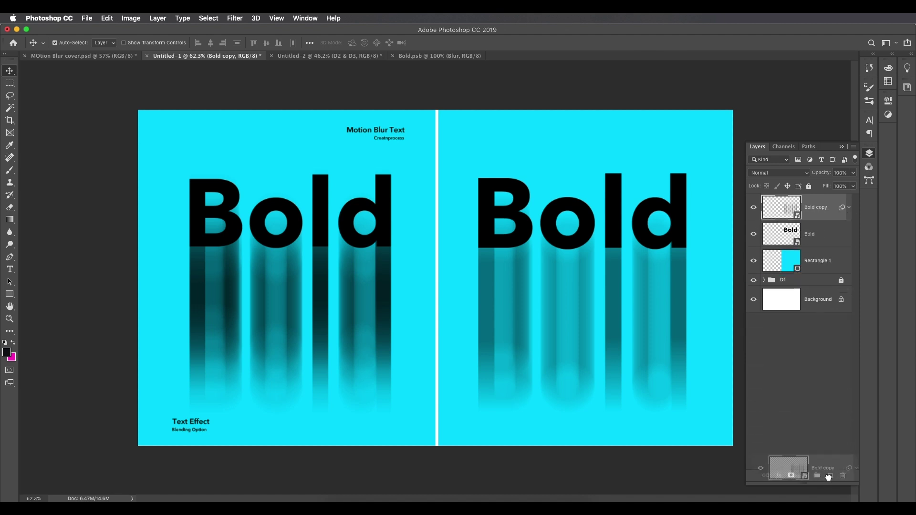
{"action": "left_click", "coordinate": [850, 208]}
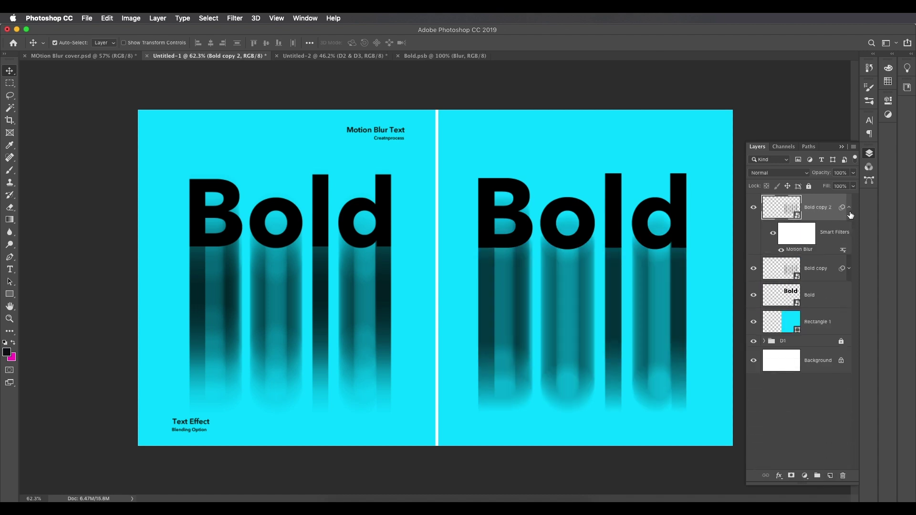
{"action": "double_click", "coordinate": [800, 250]}
{"action": "key", "text": "Tab"}
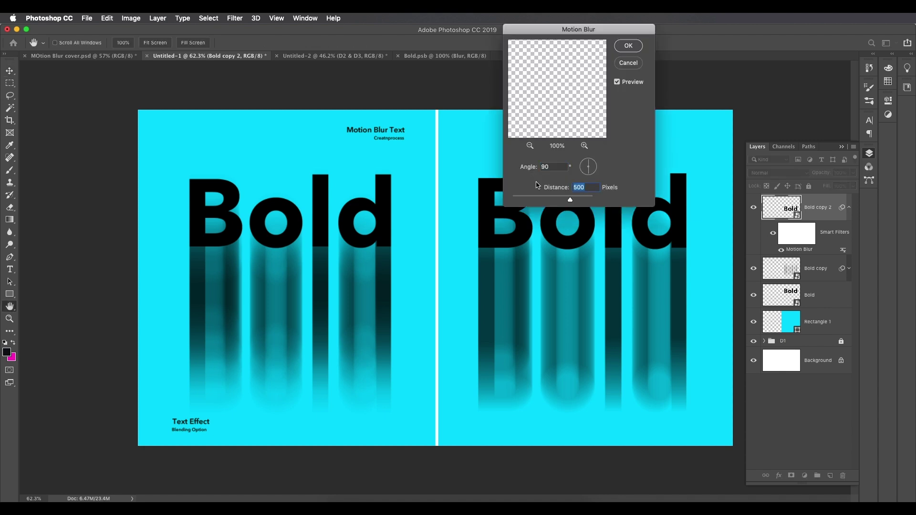
{"action": "type", "text": "350"}
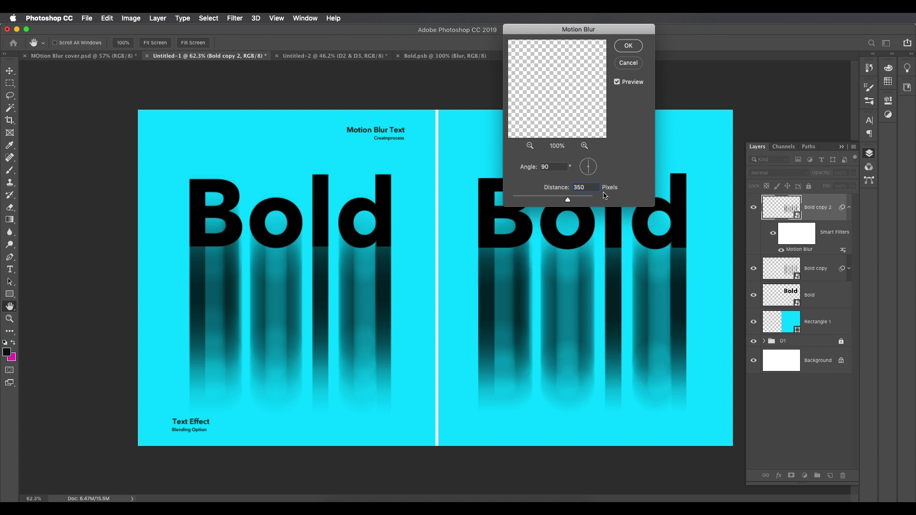
{"action": "left_click", "coordinate": [628, 47]}
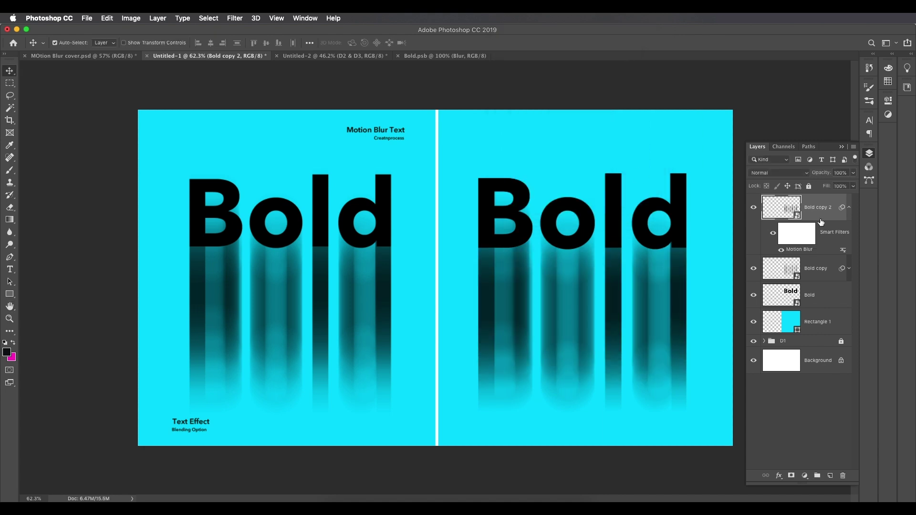
Duplicate Bold copy 2 and set the new copy's Motion Blur to a 90° angle and a distance of 220 pixels
{"action": "left_click_drag", "start_coordinate": [823, 221], "coordinate": [831, 476]}
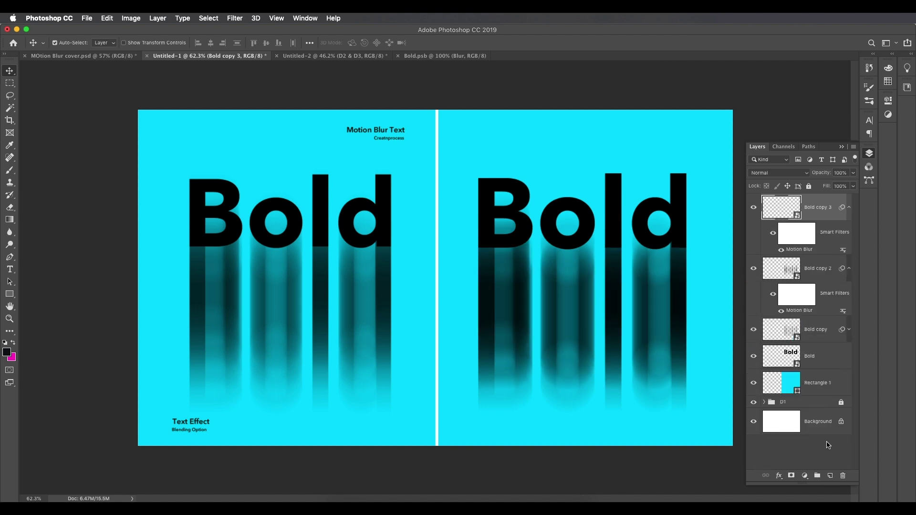
{"action": "double_click", "coordinate": [806, 250]}
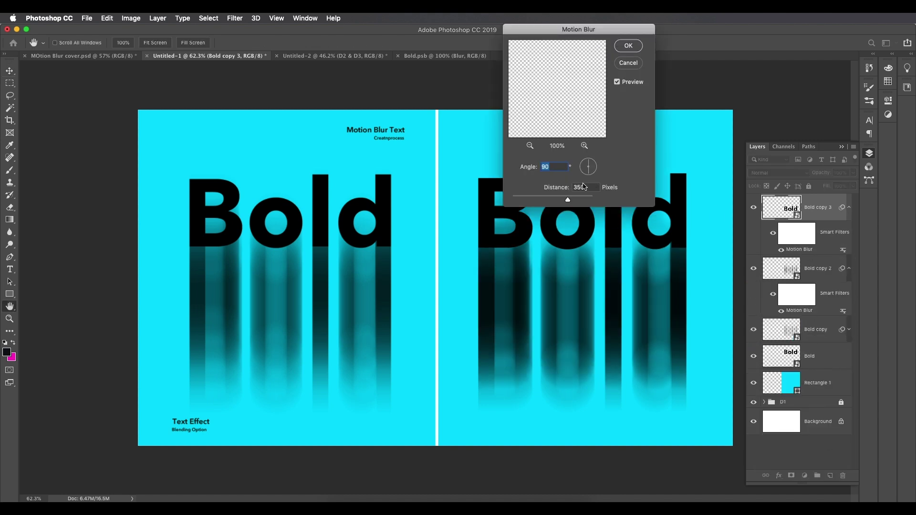
{"action": "type", "text": "220"}
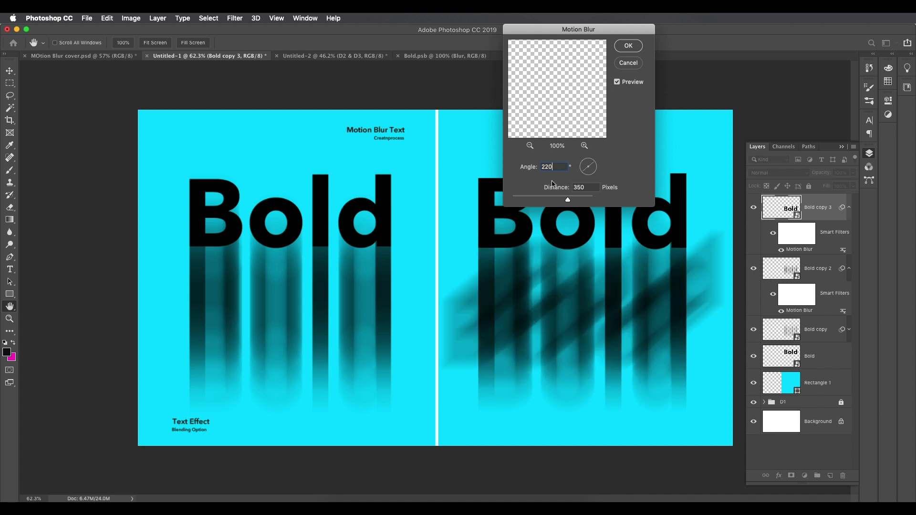
{"action": "double_click", "coordinate": [558, 165]}
{"action": "type", "text": "90"}
{"action": "key", "text": "Tab"}
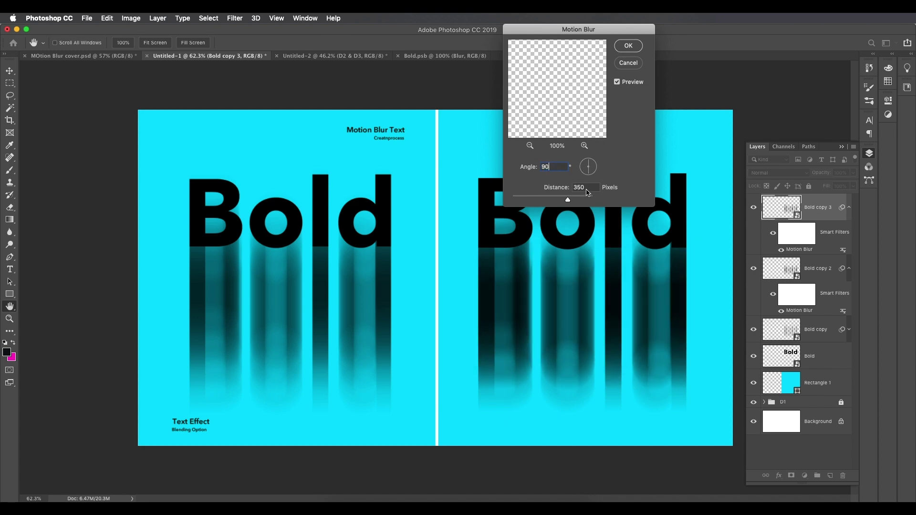
{"action": "type", "text": "220"}
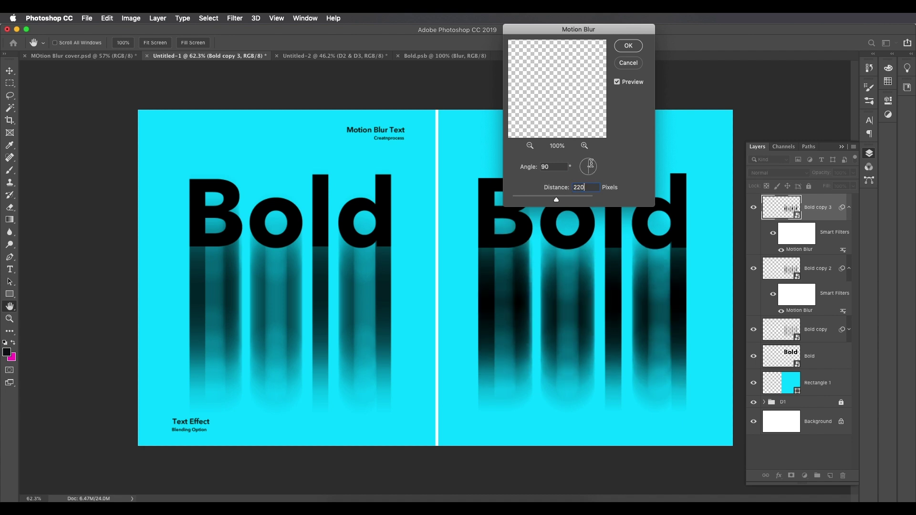
{"action": "left_click", "coordinate": [629, 46]}
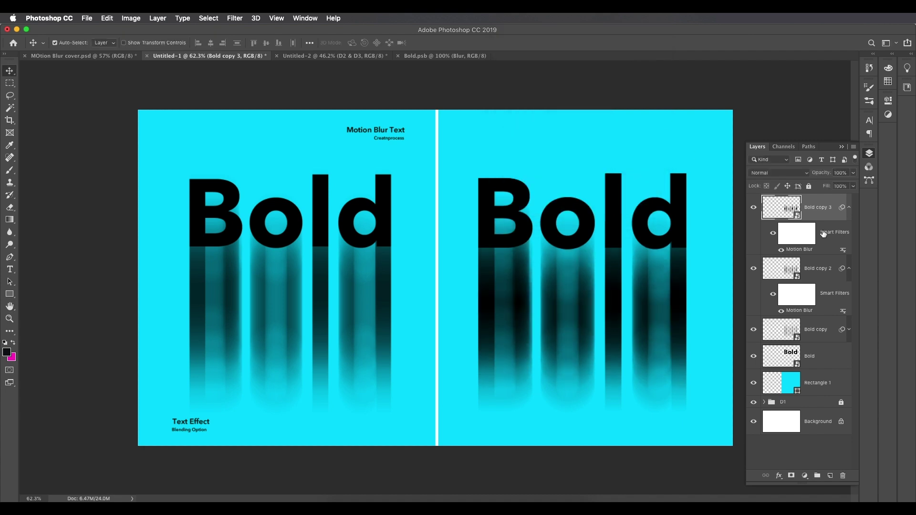
Collapse the smart filter lists of the two upper copies and set the opacity of all three blurred Bold copies to 65%
{"action": "left_click", "coordinate": [813, 338]}
{"action": "left_click", "coordinate": [850, 330]}
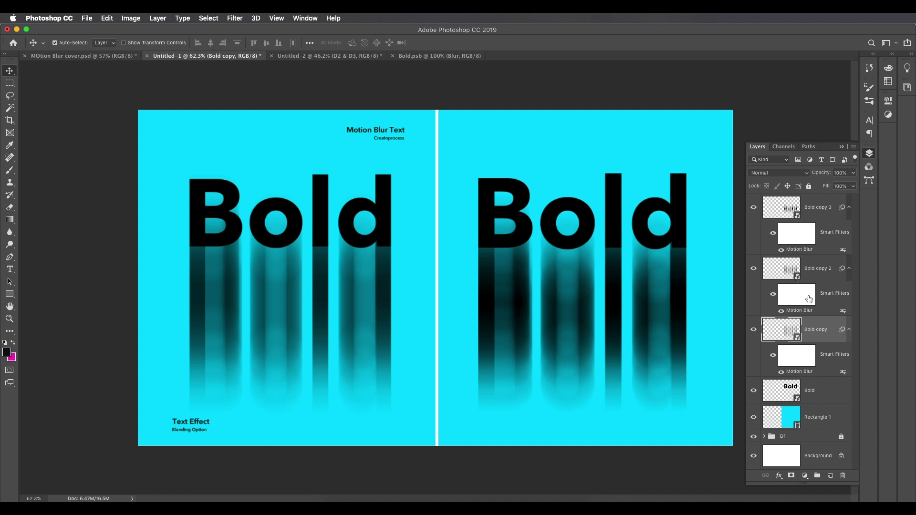
{"action": "left_click", "coordinate": [850, 268]}
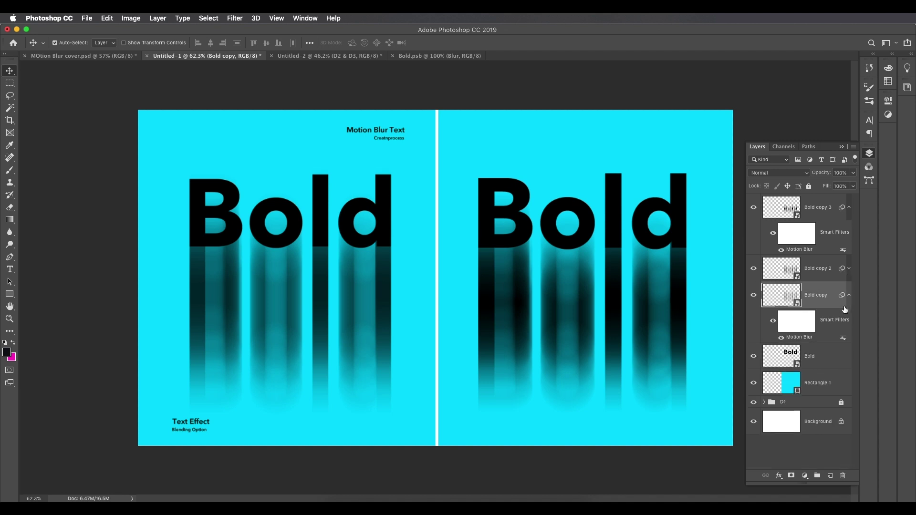
{"action": "left_click", "coordinate": [849, 207]}
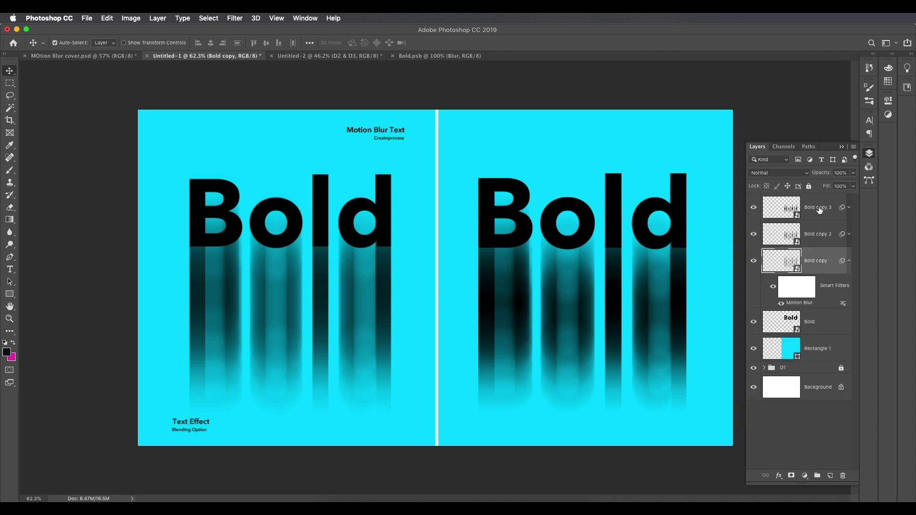
{"action": "left_click", "coordinate": [819, 211], "text": "shift"}
{"action": "left_click", "coordinate": [854, 172]}
{"action": "left_click_drag", "start_coordinate": [854, 184], "coordinate": [839, 185]}
{"action": "scroll", "coordinate": [560, 279], "scroll_direction": "down", "scroll_amount": 5}
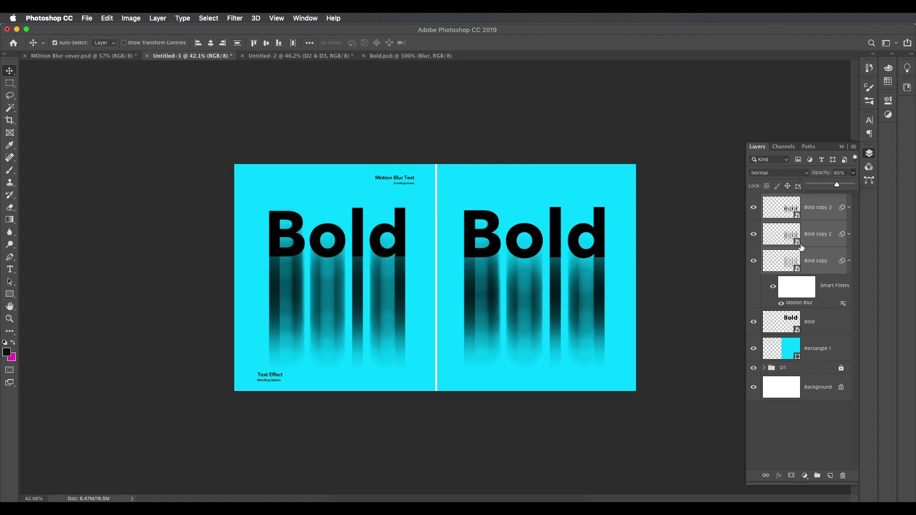
{"action": "left_click", "coordinate": [819, 228]}
{"action": "left_click", "coordinate": [819, 228]}
{"action": "left_click", "coordinate": [822, 215]}
{"action": "left_click", "coordinate": [821, 258], "text": "shift"}
{"action": "scroll", "coordinate": [556, 279], "scroll_direction": "up", "scroll_amount": 5}
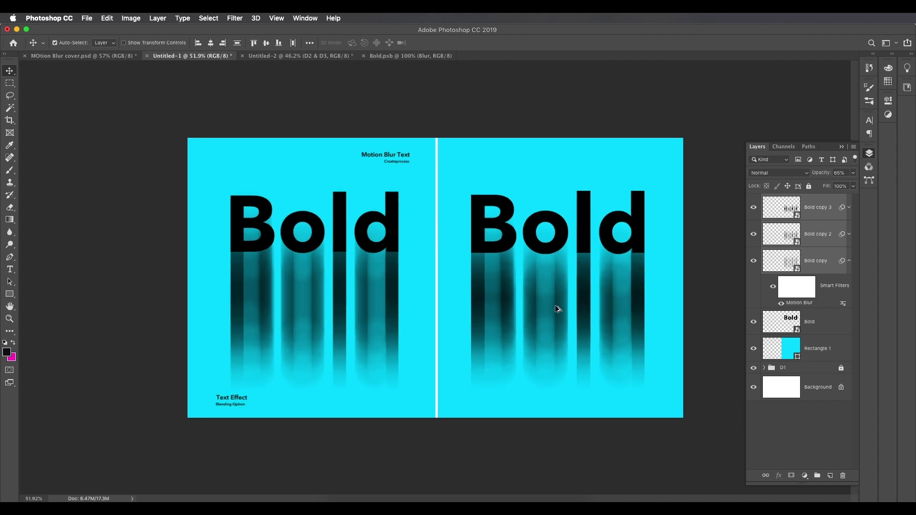
{"action": "scroll", "coordinate": [582, 241], "scroll_direction": "up", "scroll_amount": 2}
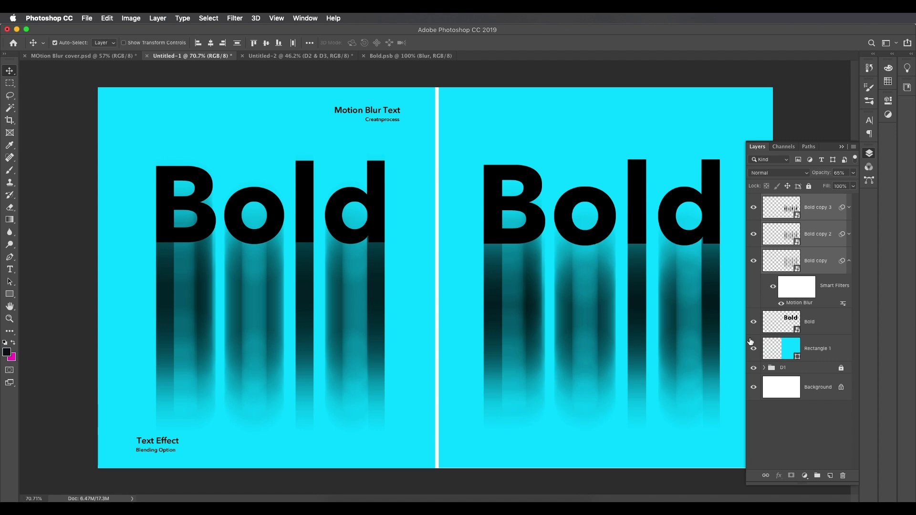
Open the contents of the Bold smart object, replace its text with "Blur" and save it
{"action": "double_click", "coordinate": [784, 332]}
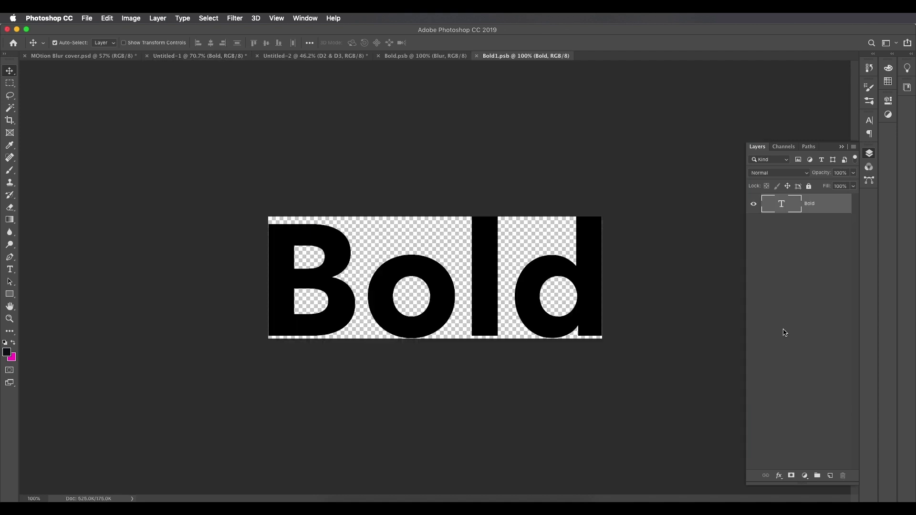
{"action": "double_click", "coordinate": [777, 207]}
{"action": "type", "text": "Blur"}
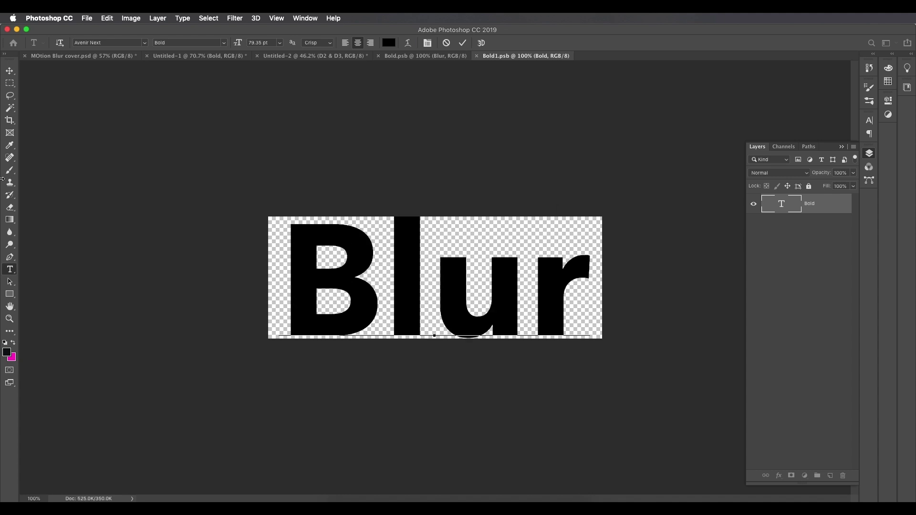
{"action": "left_click", "coordinate": [10, 70]}
{"action": "left_click", "coordinate": [87, 18]}
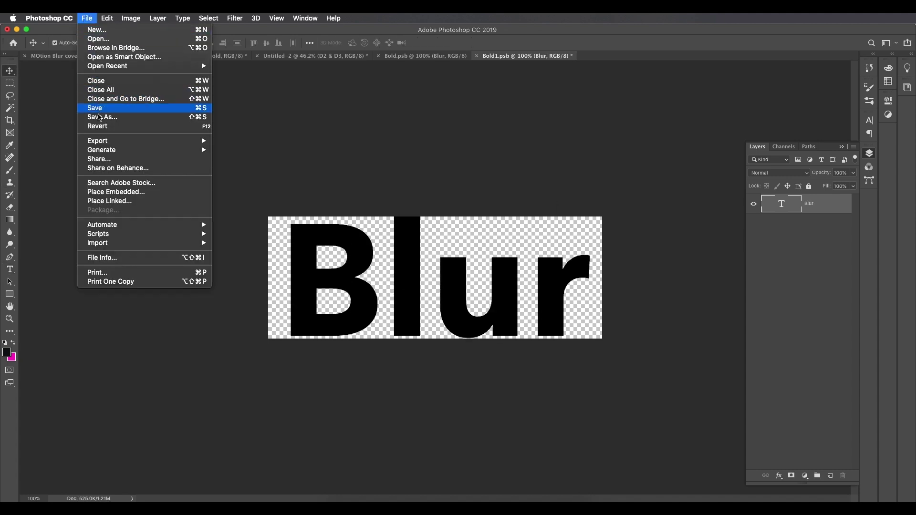
{"action": "left_click", "coordinate": [98, 108]}
Return to the Untitled-1 document and examine the updated word with its blurred trails beside the reference design
{"action": "left_click", "coordinate": [236, 60]}
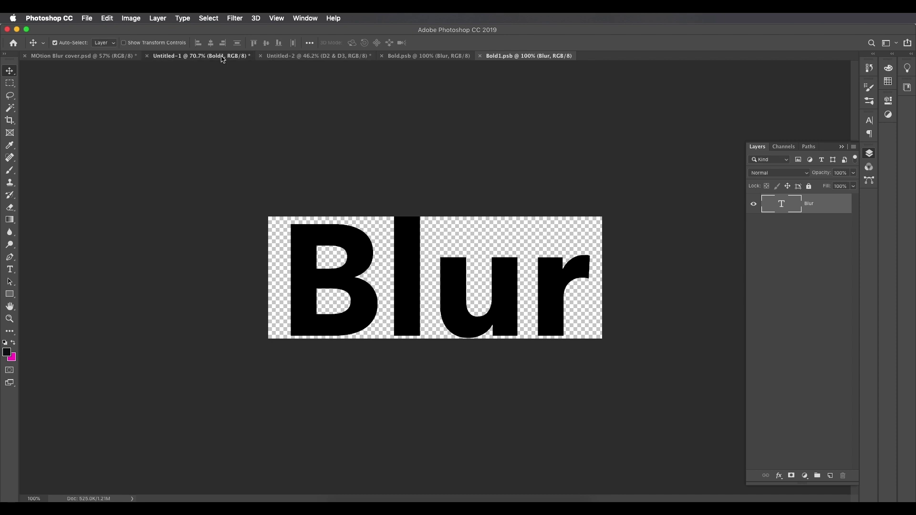
{"action": "key", "text": "super+0"}
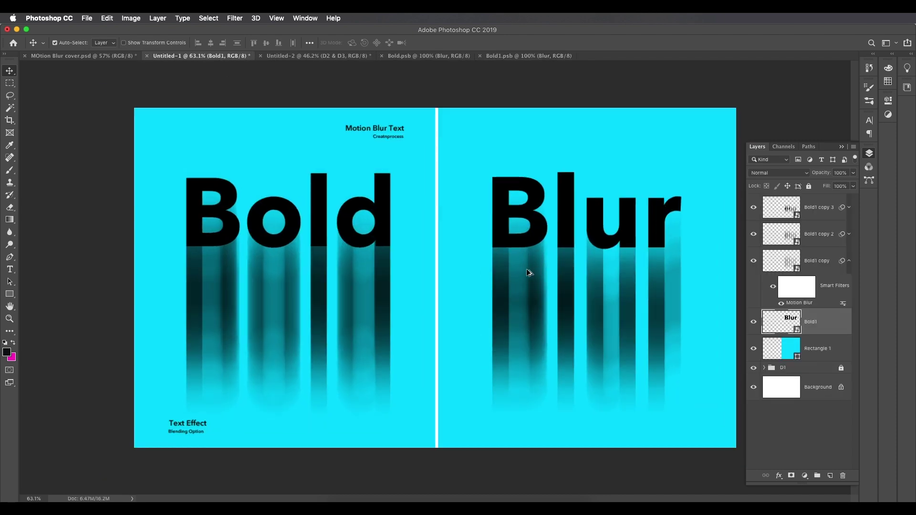
{"action": "scroll", "coordinate": [529, 270], "scroll_direction": "down", "scroll_amount": 3}
{"action": "scroll", "coordinate": [523, 273], "scroll_direction": "up", "scroll_amount": 1}
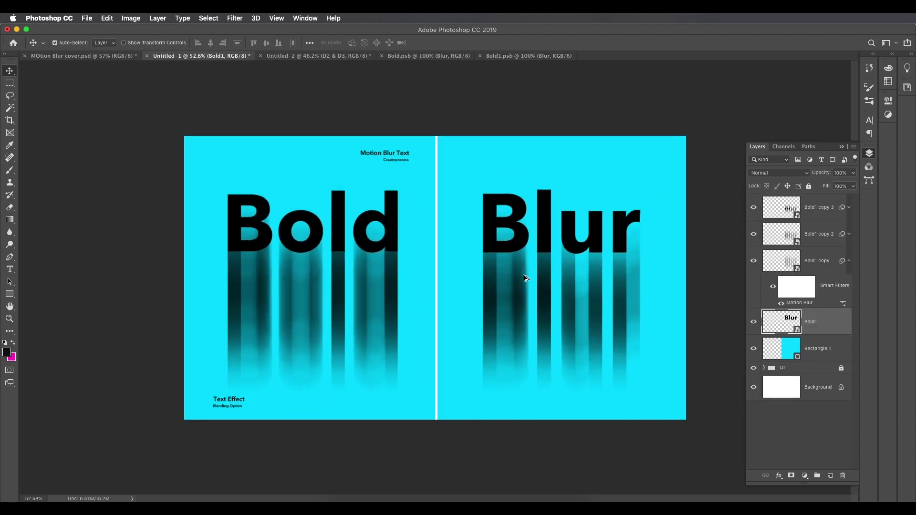
{"action": "scroll", "coordinate": [525, 279], "scroll_direction": "up", "scroll_amount": 3}
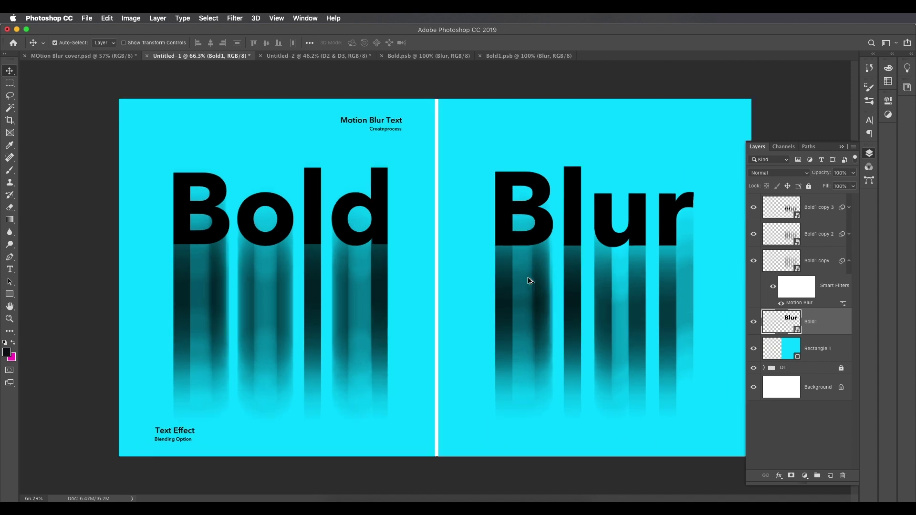
Switch to the Untitled-2 document and examine the motion-blurred pentagon in the Motion Blur Shape reference design
{"action": "left_click", "coordinate": [337, 56]}
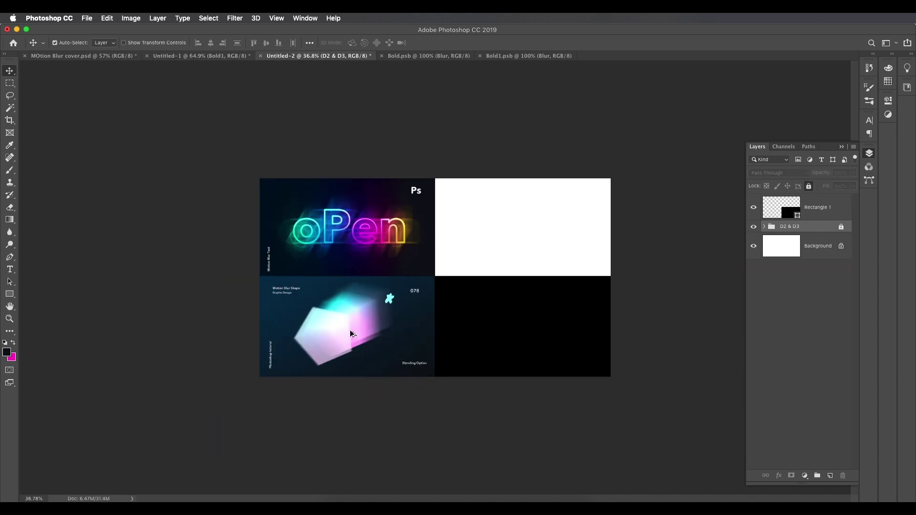
{"action": "scroll", "coordinate": [348, 328], "scroll_direction": "up", "scroll_amount": 10}
{"action": "scroll", "coordinate": [389, 309], "scroll_direction": "down", "scroll_amount": 8}
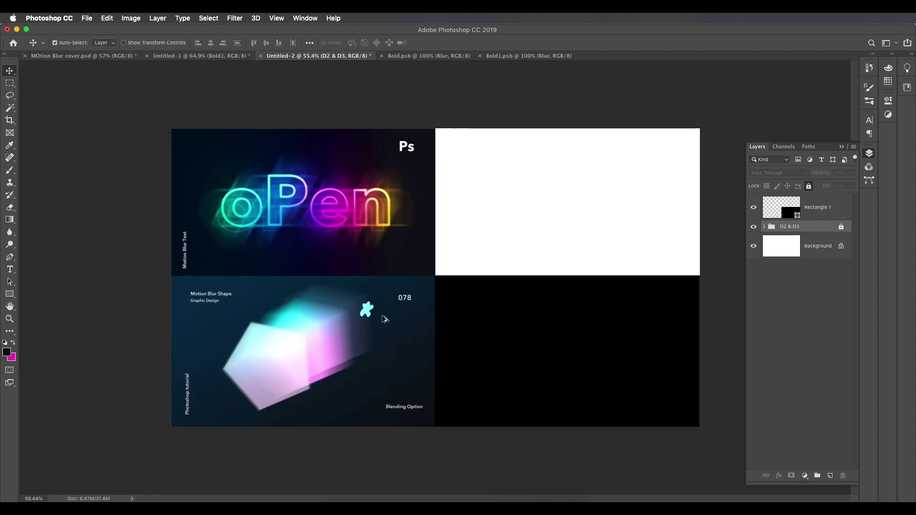
{"action": "scroll", "coordinate": [386, 319], "scroll_direction": "up", "scroll_amount": 1}
{"action": "scroll", "coordinate": [289, 343], "scroll_direction": "up", "scroll_amount": 4}
{"action": "scroll", "coordinate": [289, 343], "scroll_direction": "left", "scroll_amount": 6}
{"action": "scroll", "coordinate": [411, 256], "scroll_direction": "down", "scroll_amount": 3}
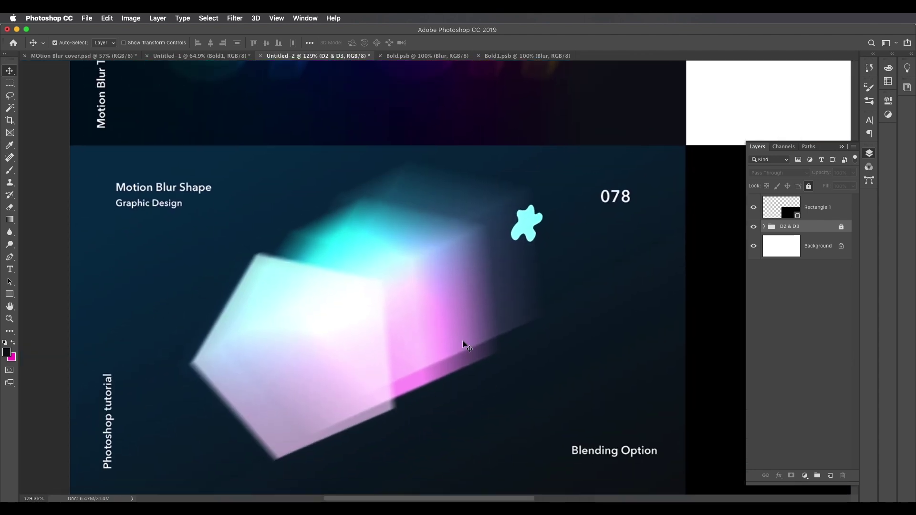
{"action": "scroll", "coordinate": [455, 307], "scroll_direction": "down", "scroll_amount": 2}
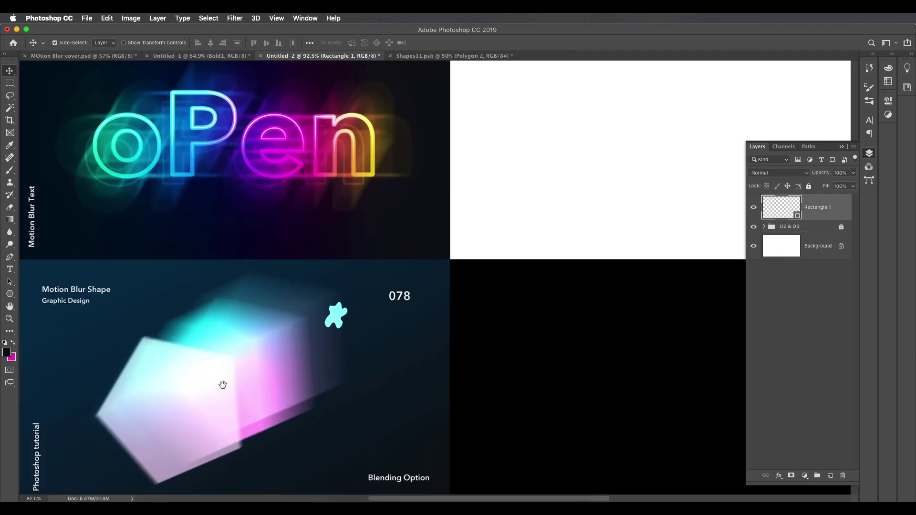
{"action": "left_click_drag", "start_coordinate": [222, 385], "coordinate": [399, 350]}
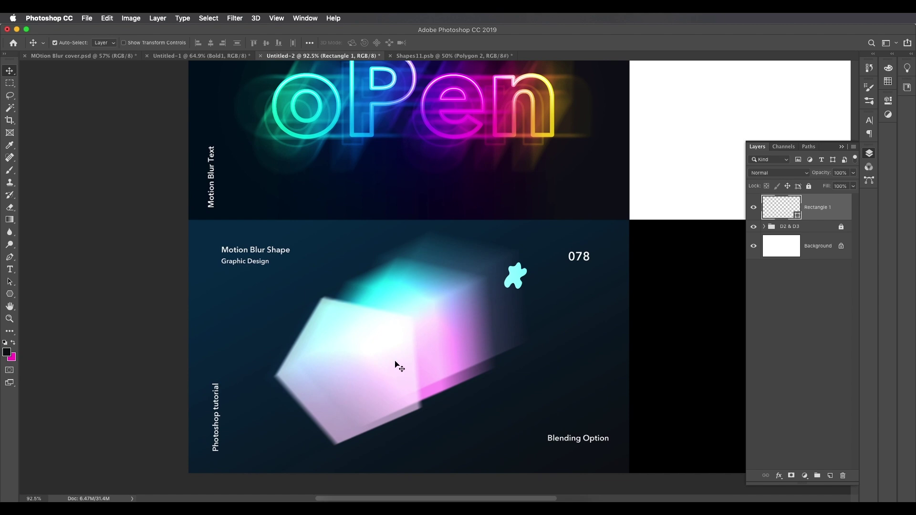
Change the black rectangle's fill from solid to a gradient fill using the Polygon tool's shape options
{"action": "left_click", "coordinate": [10, 294]}
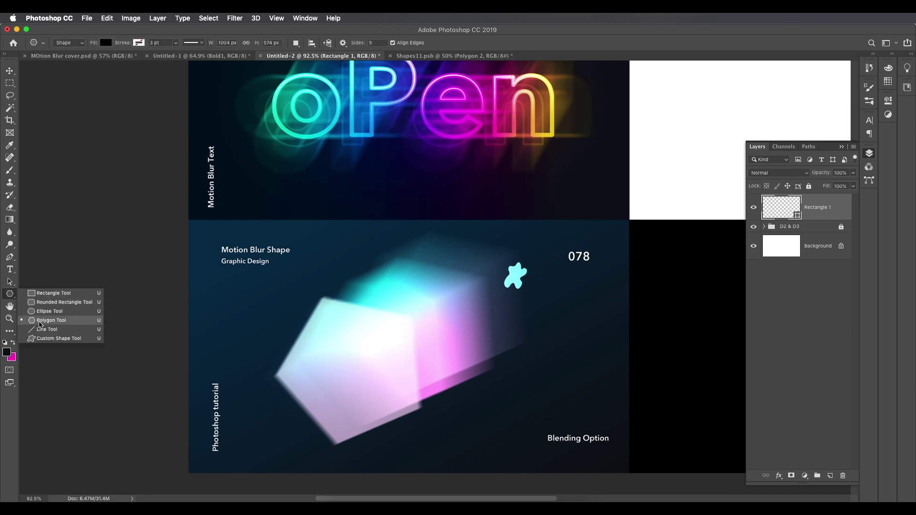
{"action": "left_click", "coordinate": [40, 323]}
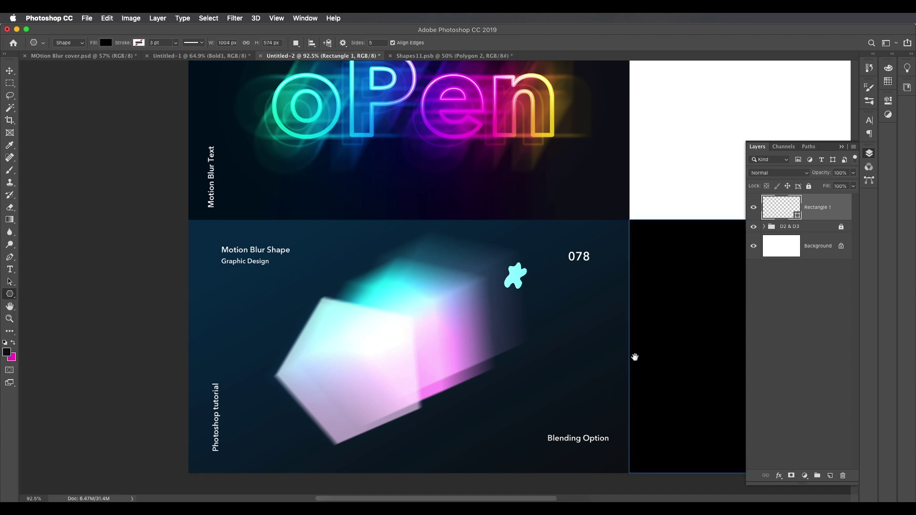
{"action": "left_click_drag", "start_coordinate": [628, 359], "coordinate": [405, 331]}
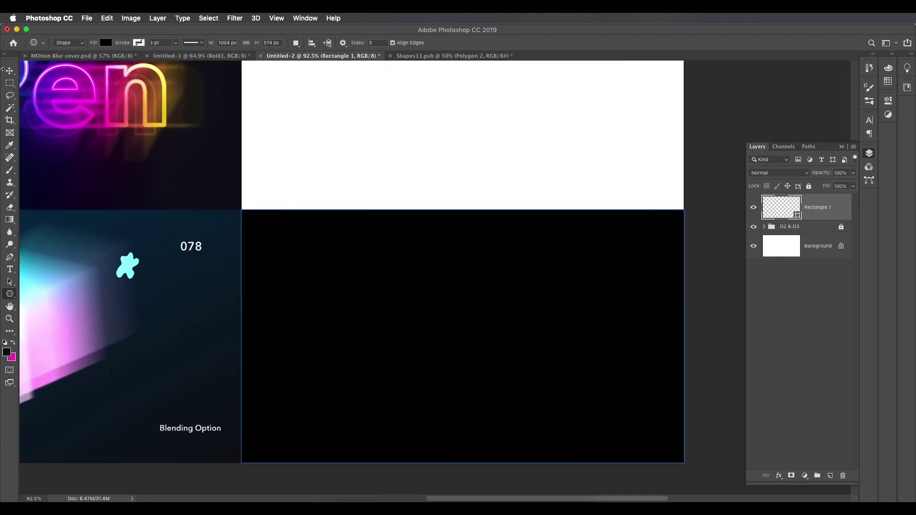
{"action": "left_click", "coordinate": [10, 70]}
{"action": "scroll", "coordinate": [460, 299], "scroll_direction": "left", "scroll_amount": 3}
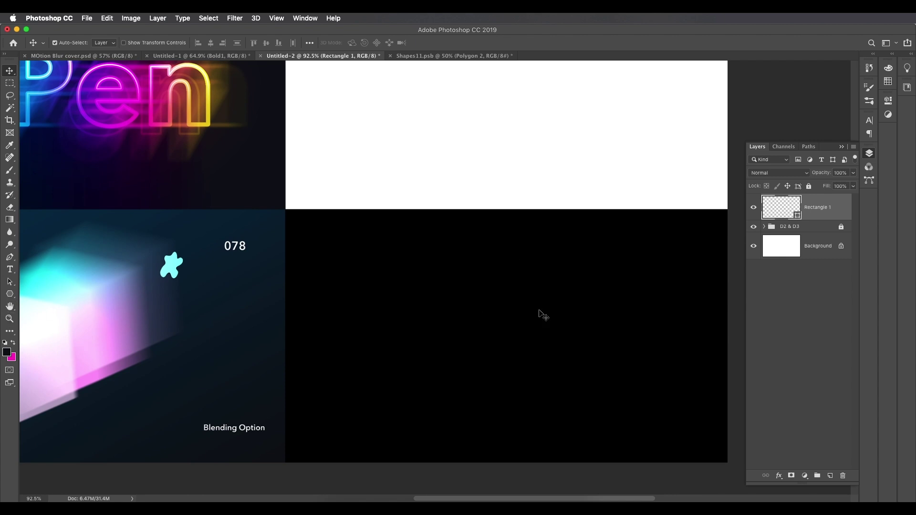
{"action": "left_click", "coordinate": [9, 295]}
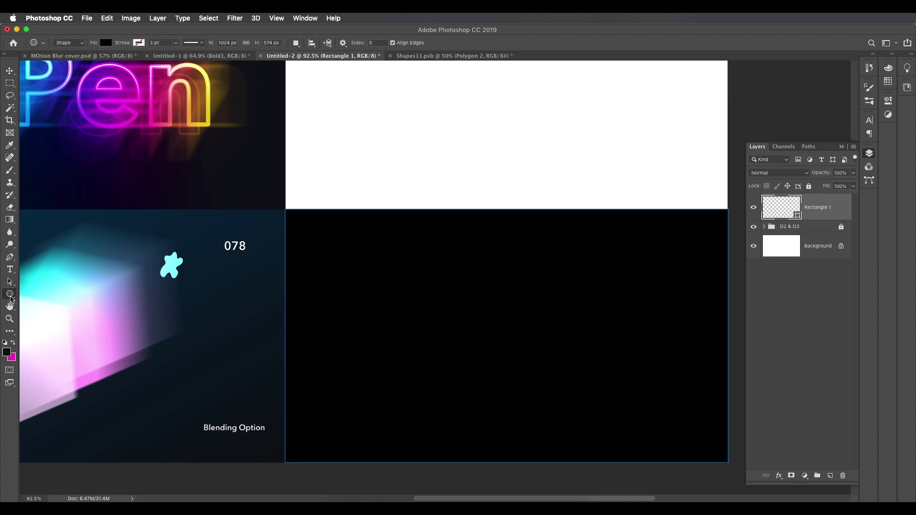
{"action": "left_click", "coordinate": [105, 43]}
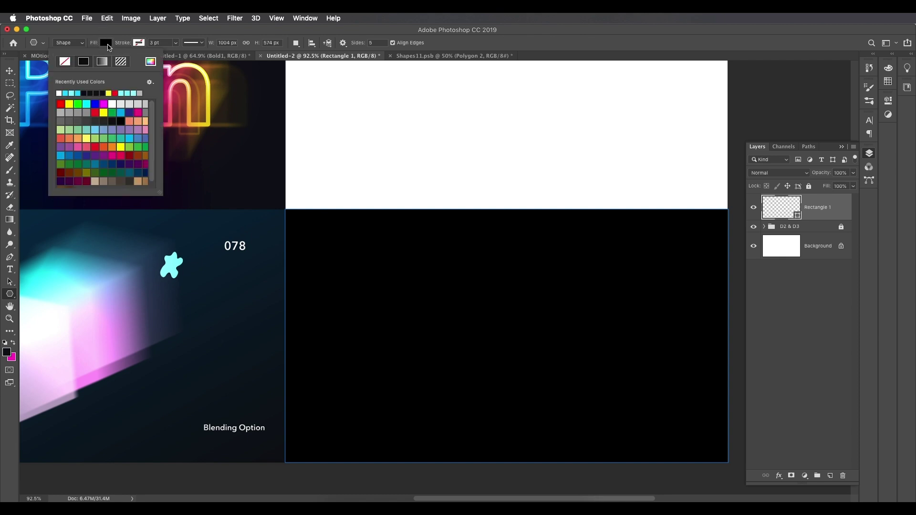
{"action": "left_click", "coordinate": [102, 61]}
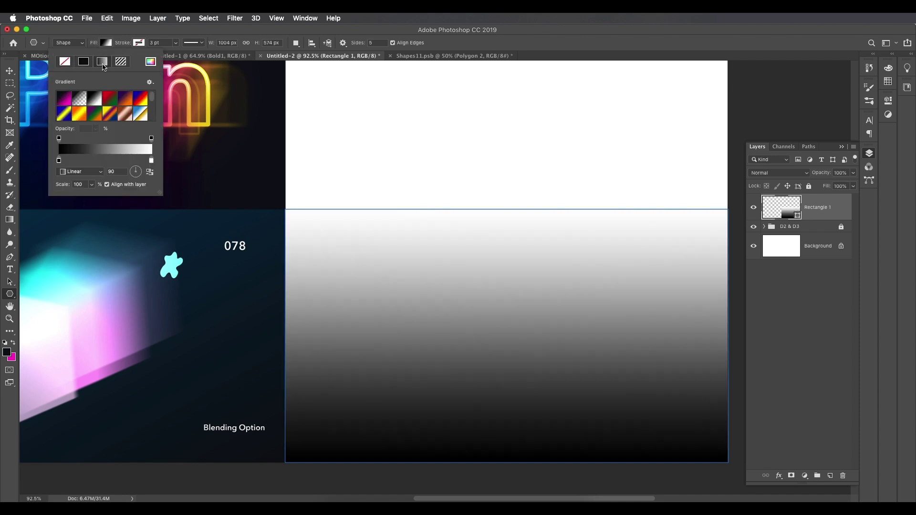
Set the gradient's black stop to a near-black sampled from the lower-right corner of the Motion Blur Shape reference and fine-tune the shade
{"action": "double_click", "coordinate": [59, 161]}
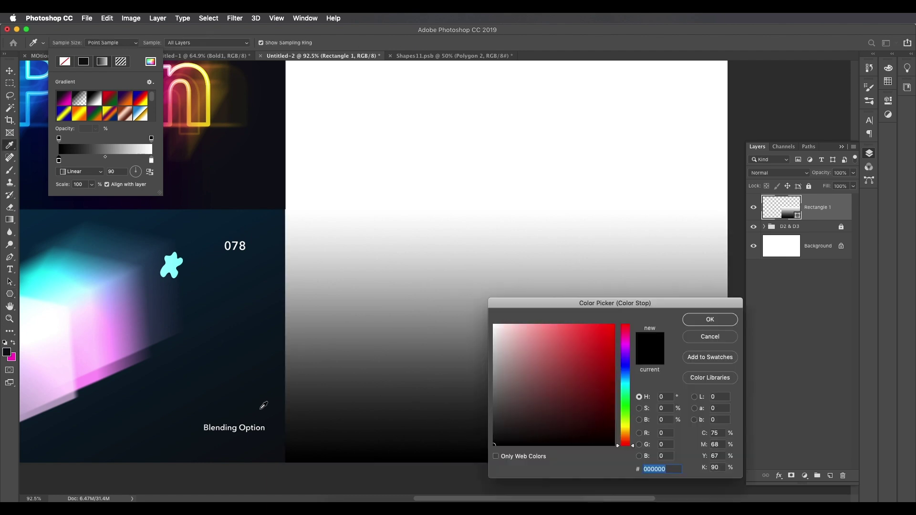
{"action": "left_click", "coordinate": [279, 454]}
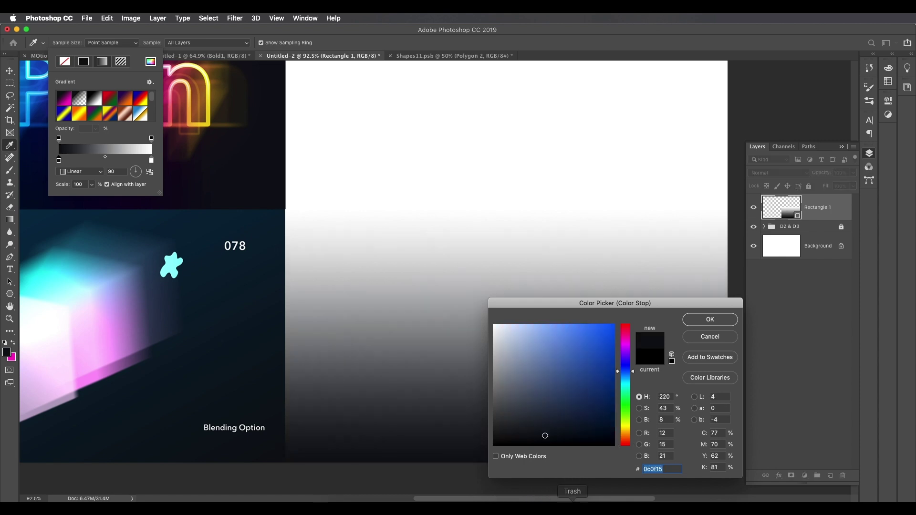
{"action": "left_click", "coordinate": [547, 438]}
{"action": "left_click", "coordinate": [706, 320]}
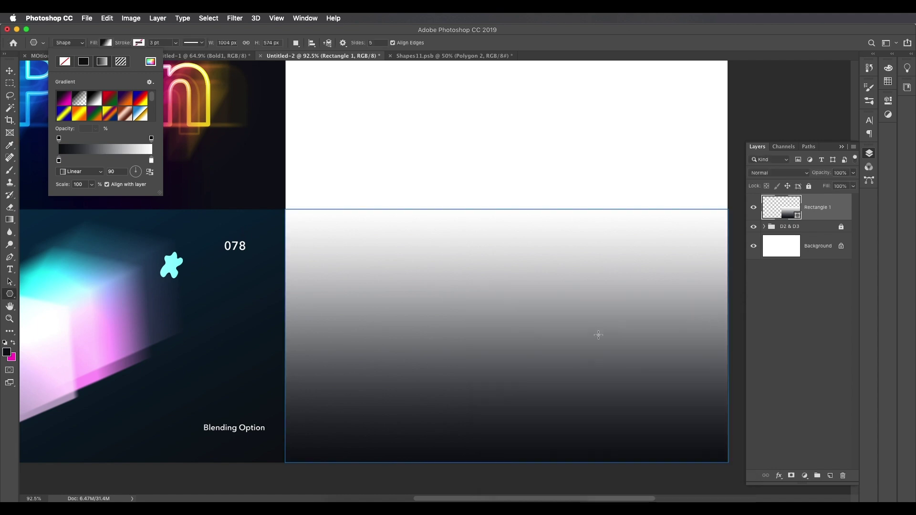
Set the gradient's white stop to the dark blue 062e4c sampled from the upper-left corner of the Motion Blur Shape reference
{"action": "double_click", "coordinate": [151, 162]}
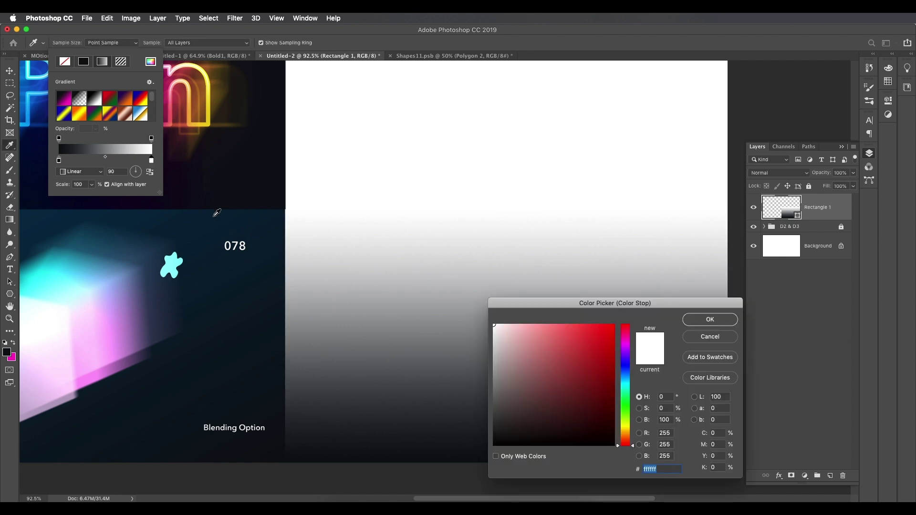
{"action": "left_click", "coordinate": [36, 212]}
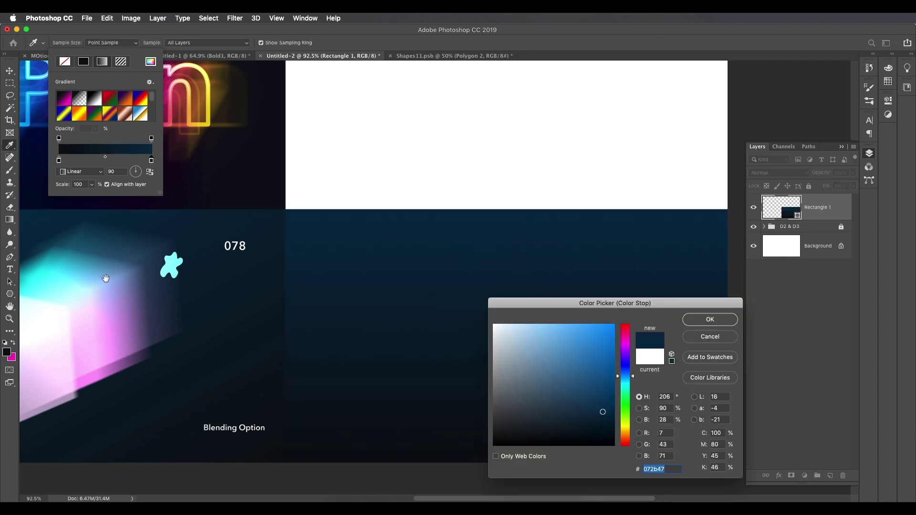
{"action": "scroll", "coordinate": [106, 278], "scroll_direction": "left", "scroll_amount": 5}
{"action": "left_click", "coordinate": [75, 216]}
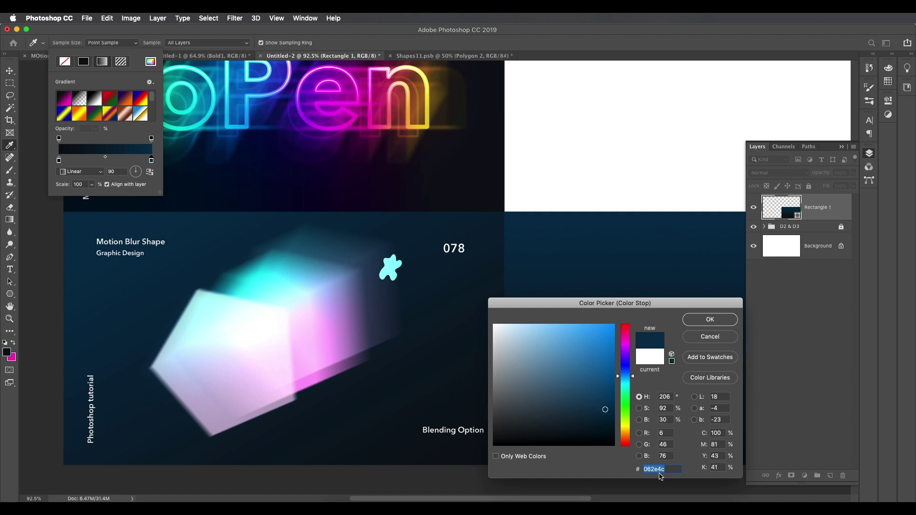
{"action": "left_click", "coordinate": [701, 323]}
{"action": "key", "text": "u"}
Rotate the rectangle's gradient to an angle of 111° and close the fill settings
{"action": "scroll", "coordinate": [485, 323], "scroll_direction": "right", "scroll_amount": 10}
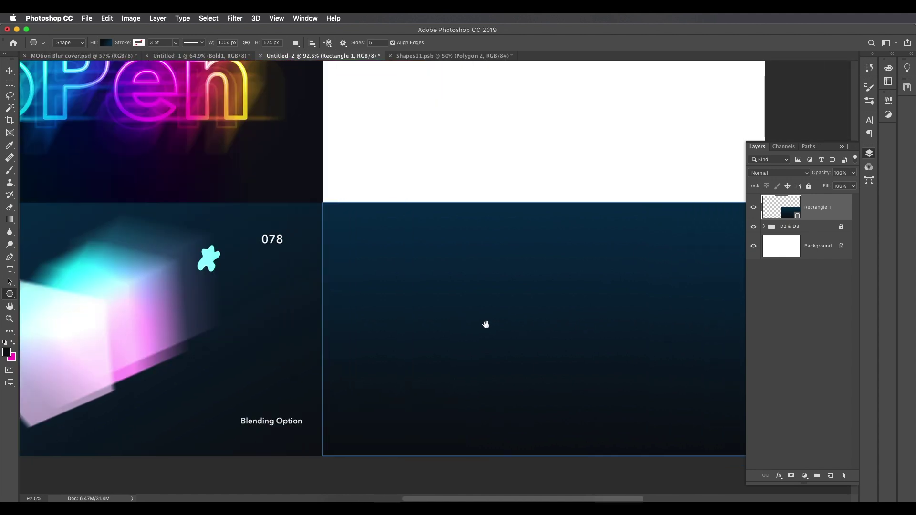
{"action": "scroll", "coordinate": [511, 330], "scroll_direction": "down", "scroll_amount": 2}
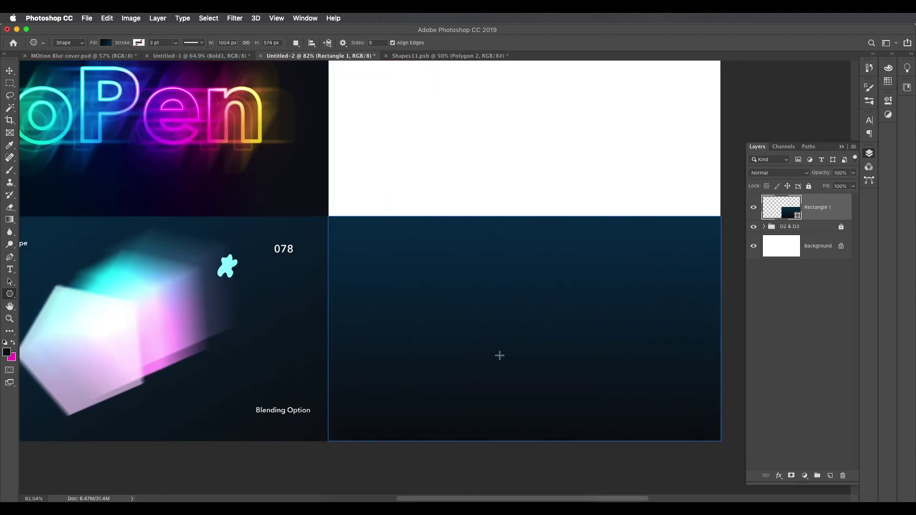
{"action": "left_click", "coordinate": [104, 43]}
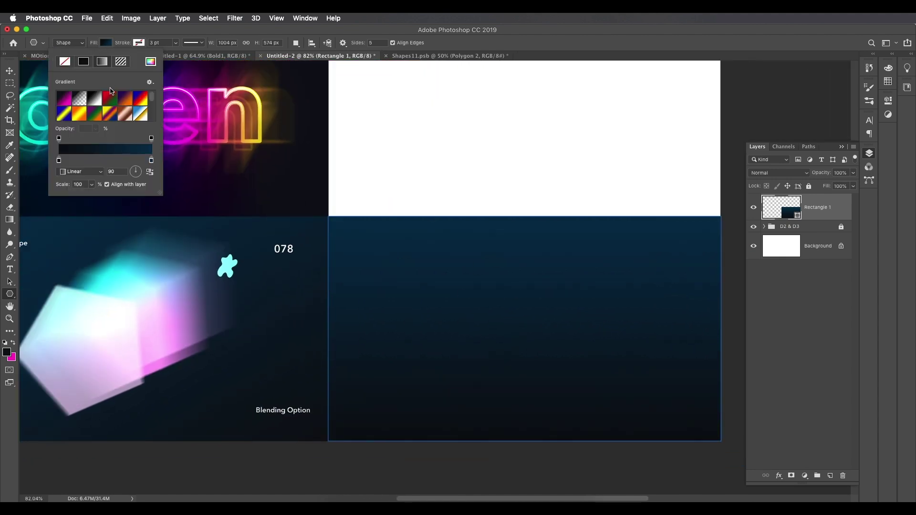
{"action": "left_click", "coordinate": [136, 173]}
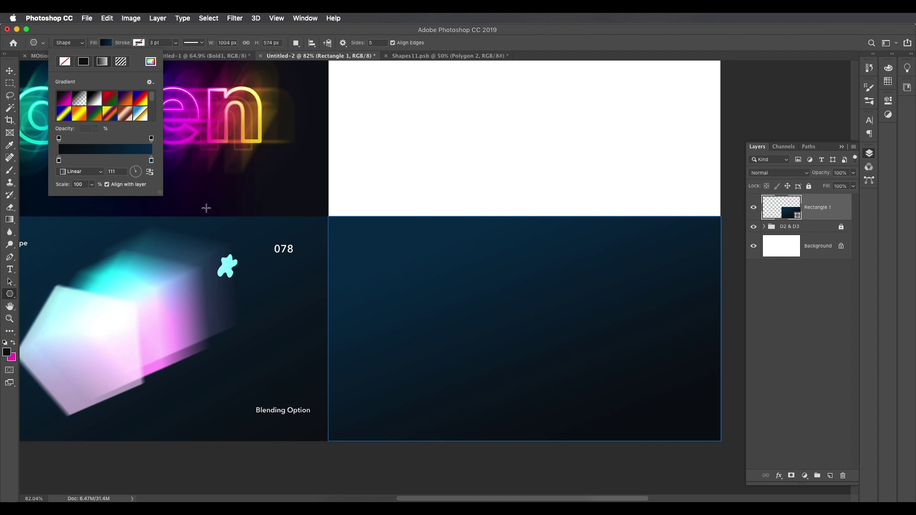
{"action": "key", "text": "super+minus"}
{"action": "key", "text": "super+minus"}
{"action": "key", "text": "super+0"}
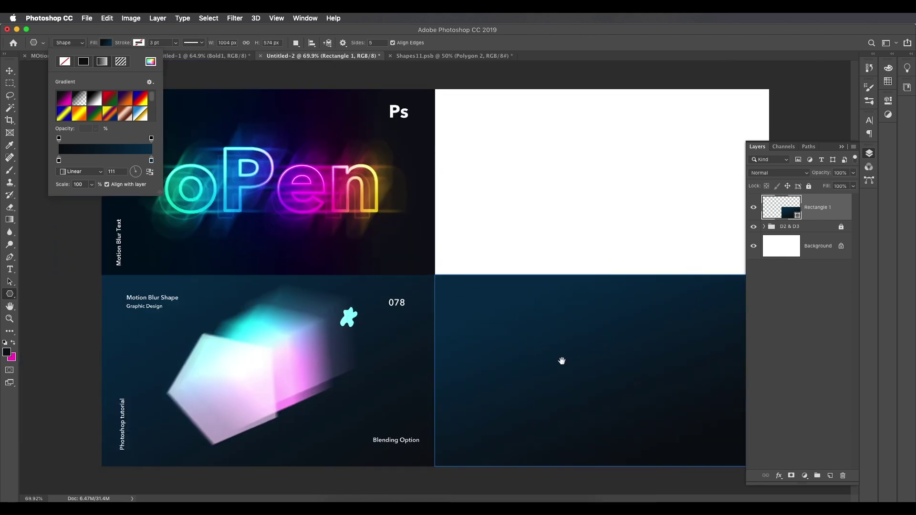
{"action": "left_click", "coordinate": [108, 43]}
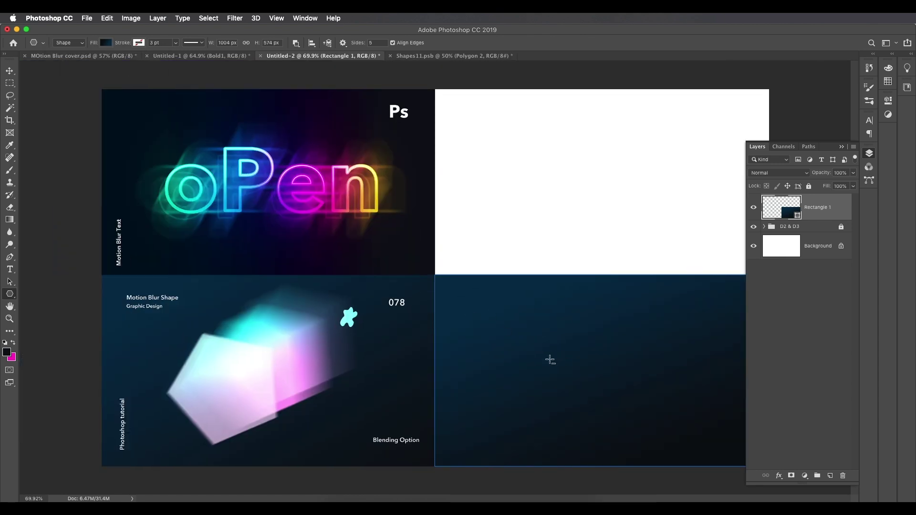
Draw a tilted five-sided polygon about 295 by 298 px in the upper-left part of the gradient rectangle
{"action": "scroll", "coordinate": [571, 379], "scroll_direction": "up", "scroll_amount": 1}
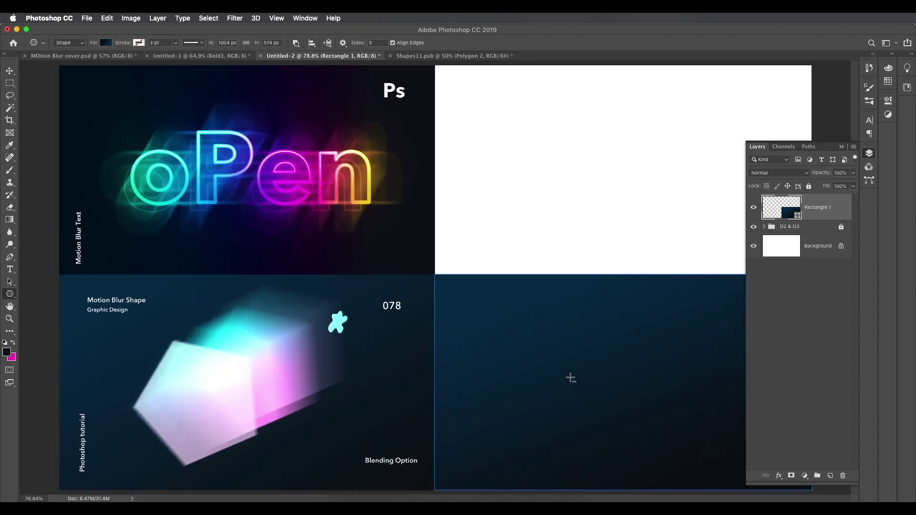
{"action": "left_click", "coordinate": [9, 72]}
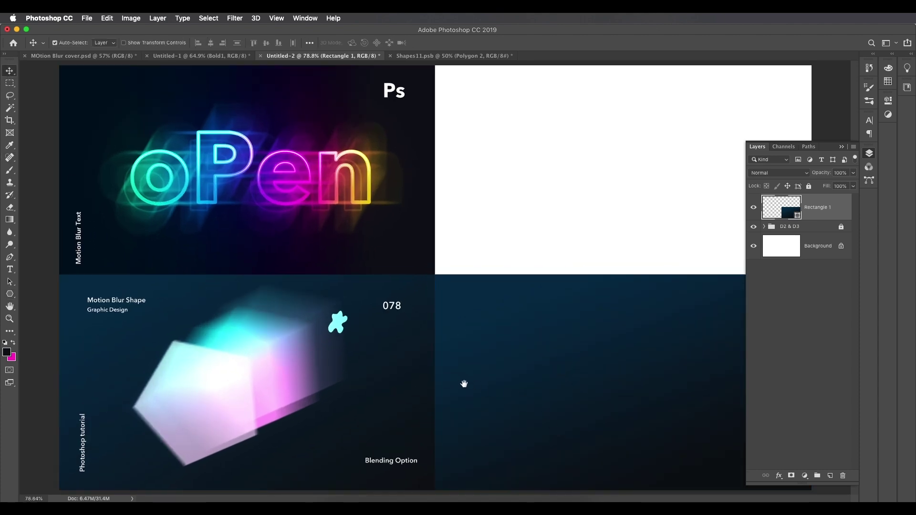
{"action": "scroll", "coordinate": [610, 347], "scroll_direction": "up", "scroll_amount": 1}
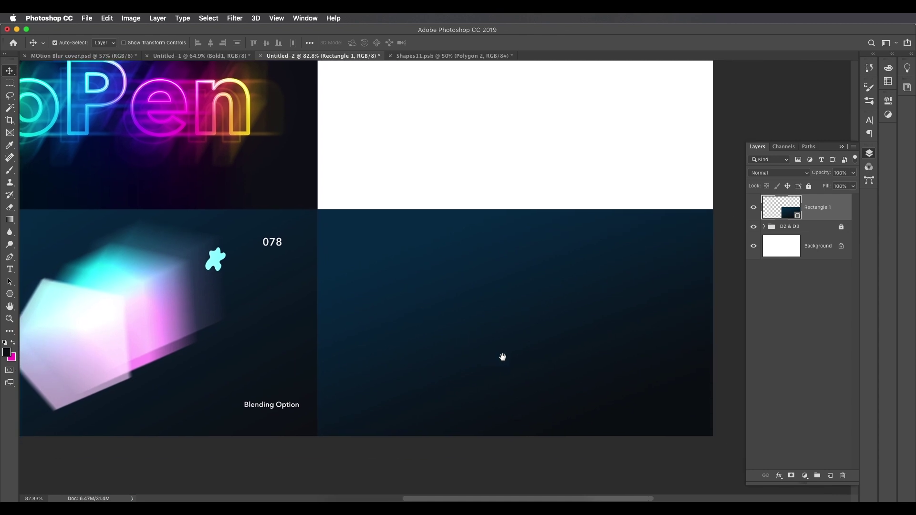
{"action": "left_click", "coordinate": [9, 294]}
{"action": "left_click_drag", "start_coordinate": [427, 279], "coordinate": [481, 310]}
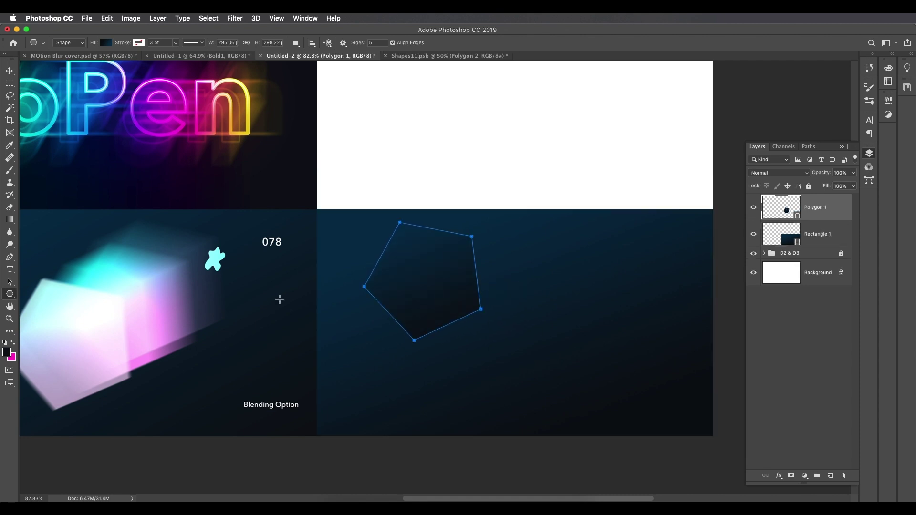
Fill the pentagon with solid white and move it down and right toward the middle of the gradient rectangle
{"action": "left_click", "coordinate": [106, 43]}
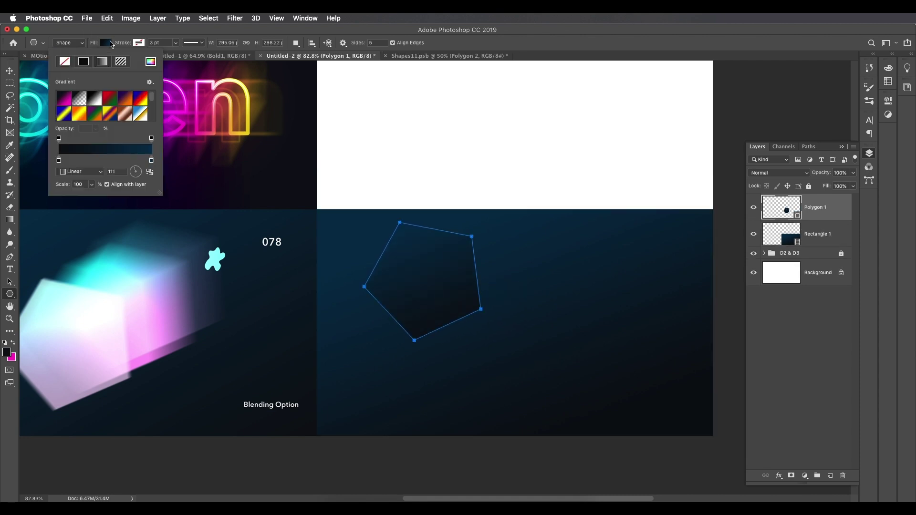
{"action": "left_click", "coordinate": [83, 61]}
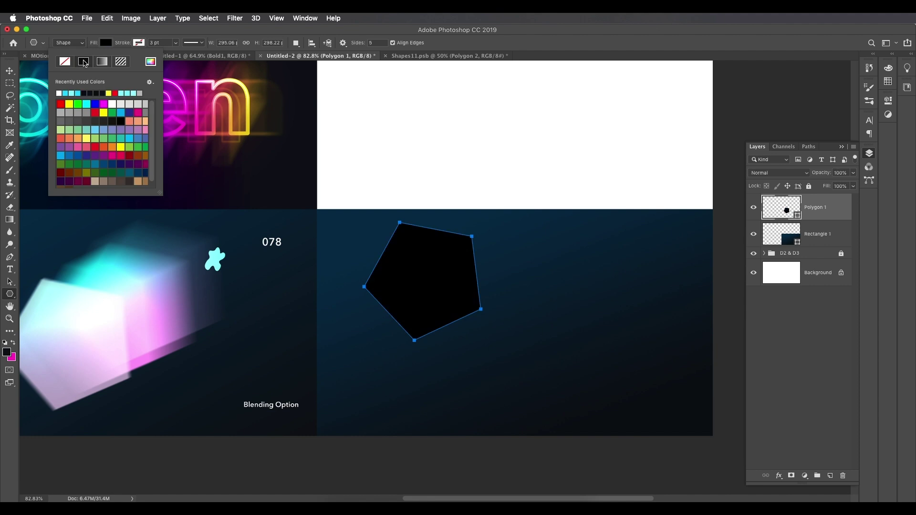
{"action": "left_click", "coordinate": [59, 93]}
{"action": "left_click", "coordinate": [88, 43]}
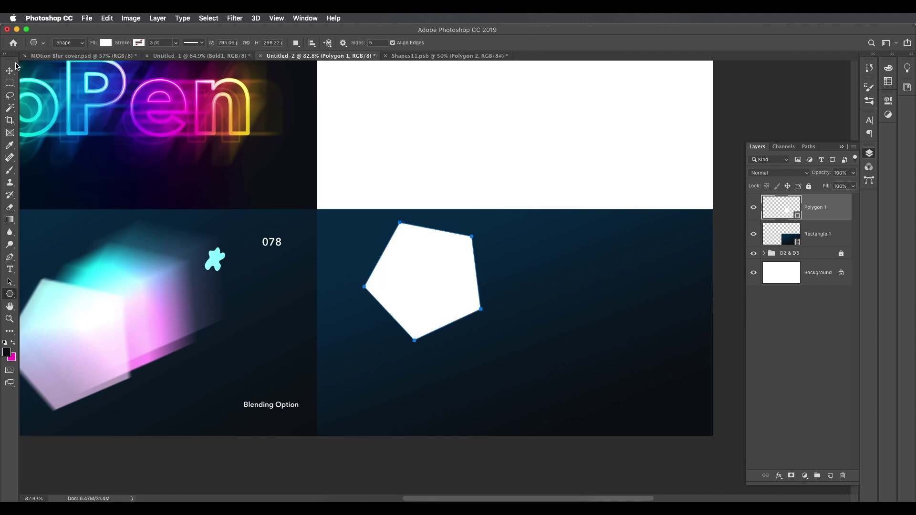
{"action": "left_click", "coordinate": [9, 70]}
{"action": "left_click_drag", "start_coordinate": [437, 282], "coordinate": [468, 333]}
Duplicate the Polygon 1 layer, keeping the original hidden, and move the copy slightly up and to the right
{"action": "scroll", "coordinate": [542, 309], "scroll_direction": "up", "scroll_amount": 1}
{"action": "scroll", "coordinate": [542, 320], "scroll_direction": "down", "scroll_amount": 2}
{"action": "scroll", "coordinate": [560, 332], "scroll_direction": "right", "scroll_amount": 3}
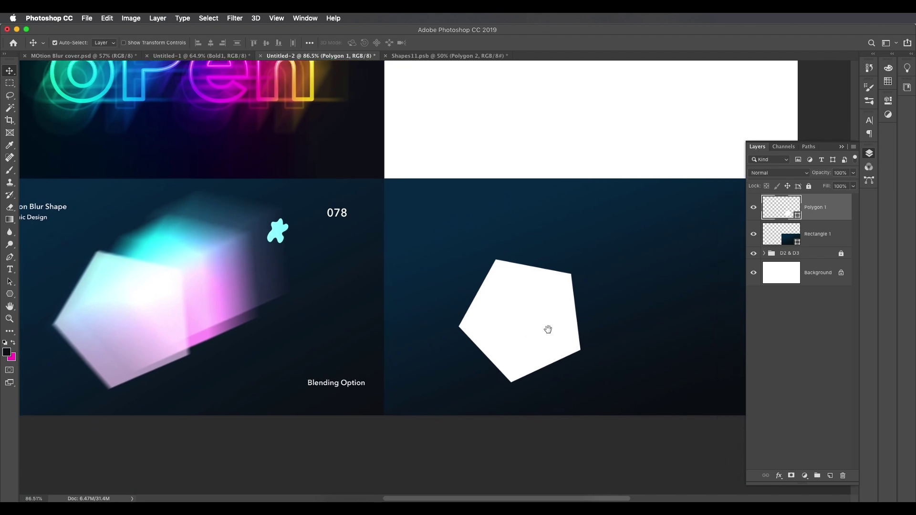
{"action": "left_click_drag", "start_coordinate": [834, 216], "coordinate": [831, 476]}
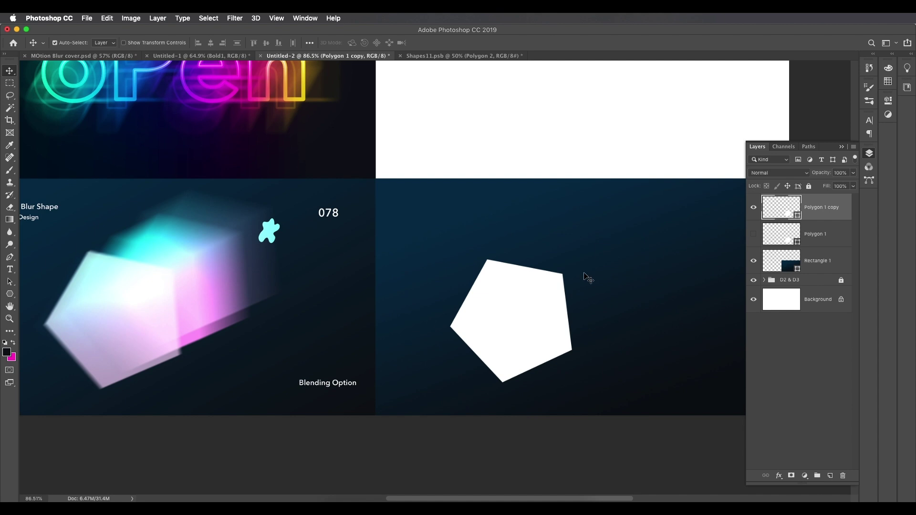
{"action": "left_click_drag", "start_coordinate": [531, 308], "coordinate": [559, 292]}
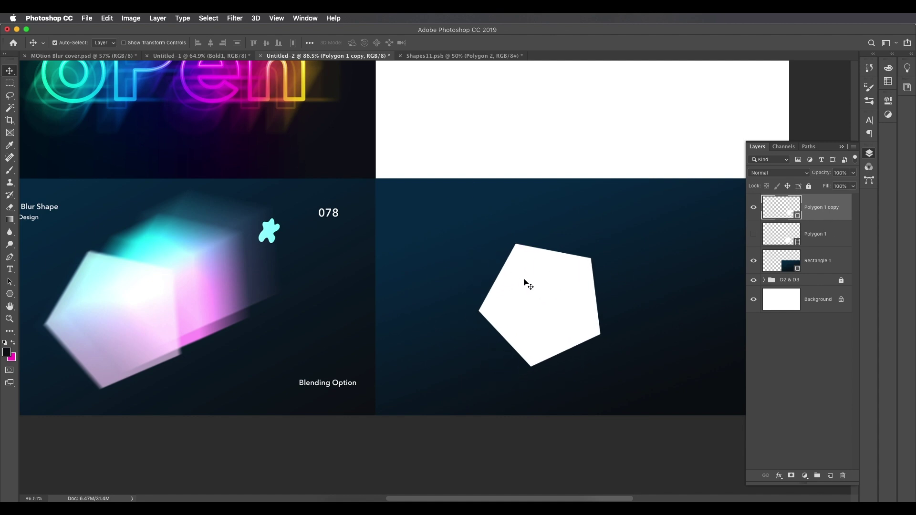
Convert the pentagon copy to a smart object for the Motion Blur filter and set the blur distance to 130 pixels
{"action": "left_click", "coordinate": [235, 19]}
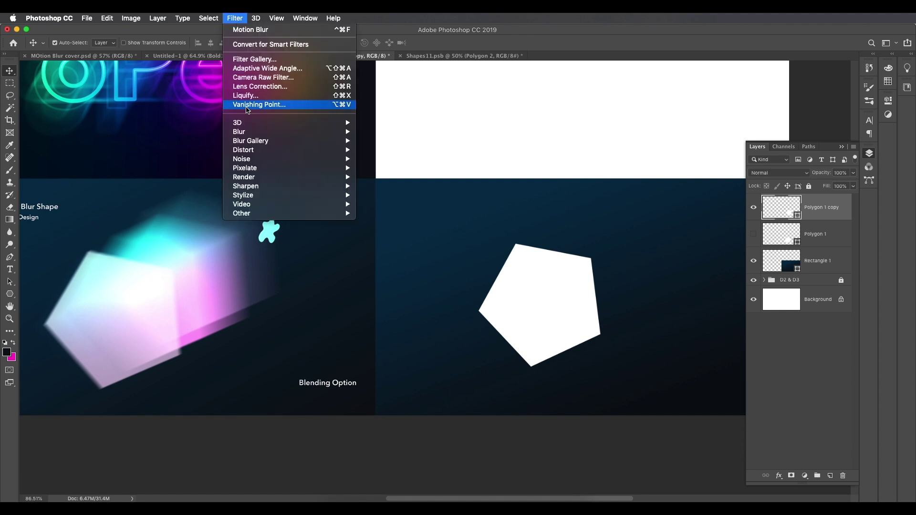
{"action": "mouse_move", "coordinate": [250, 136]}
{"action": "left_click", "coordinate": [410, 187]}
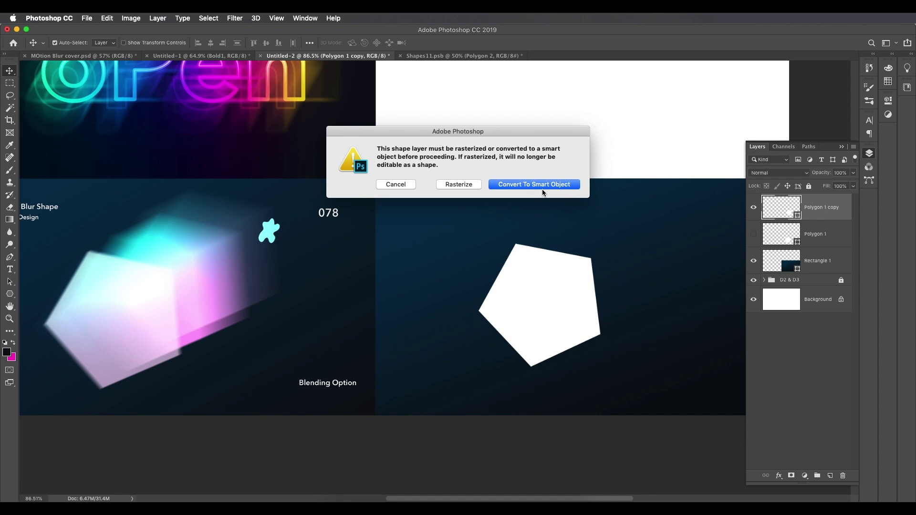
{"action": "left_click", "coordinate": [539, 188]}
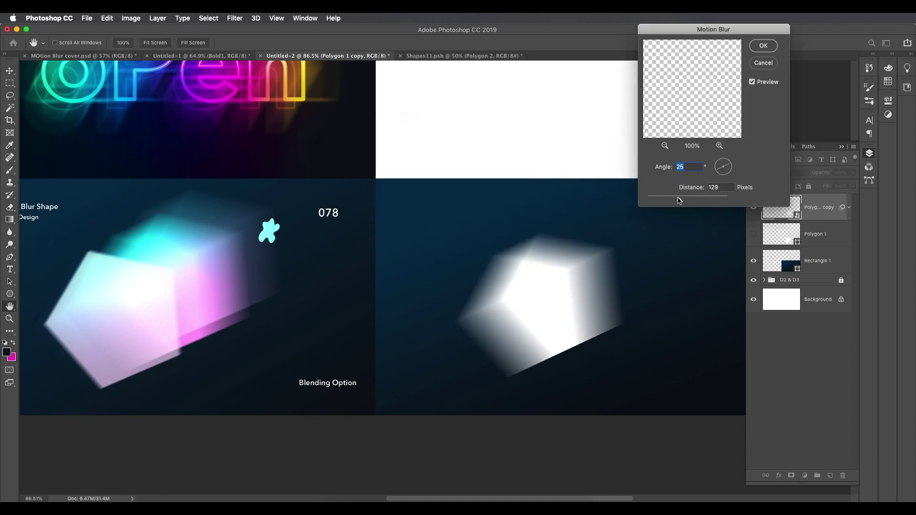
{"action": "double_click", "coordinate": [714, 188]}
{"action": "left_click_drag", "start_coordinate": [702, 187], "coordinate": [703, 188]}
Try steeper motion blur angles up to 35° on the pentagon copy and restore the angle to 25°
{"action": "left_click", "coordinate": [666, 167]}
{"action": "key", "text": "Down"}
{"action": "key", "text": "Down"}
{"action": "key", "text": "Down"}
{"action": "key", "text": "Down"}
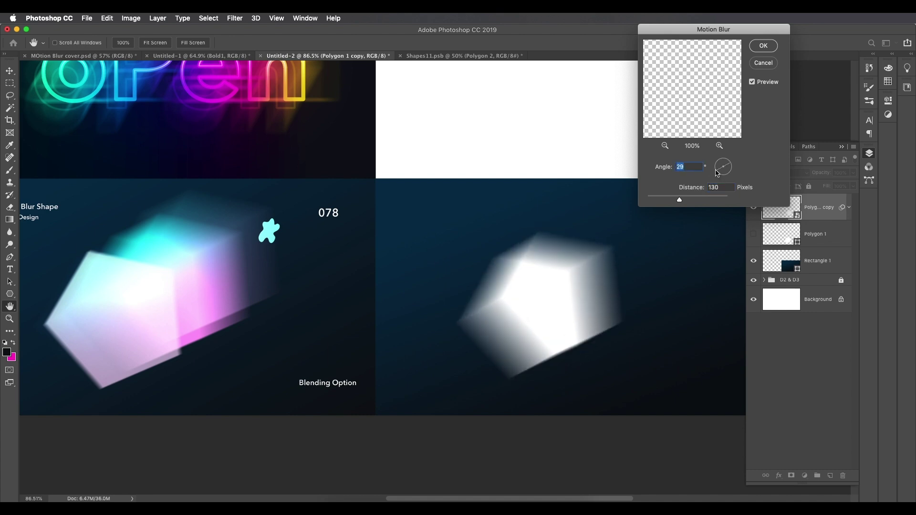
{"action": "key", "text": "Down"}
{"action": "key", "text": "Down"}
{"action": "key", "text": "Down"}
{"action": "key", "text": "Down"}
{"action": "key", "text": "Down"}
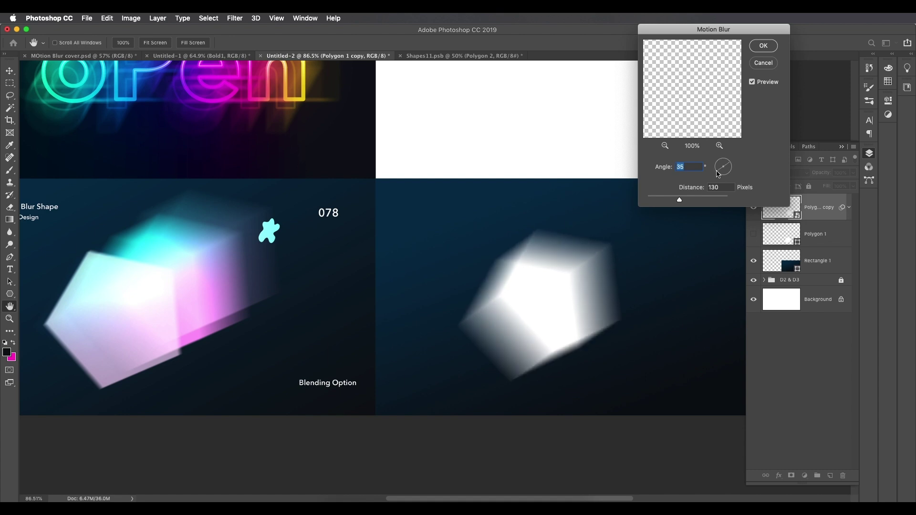
{"action": "type", "text": "25"}
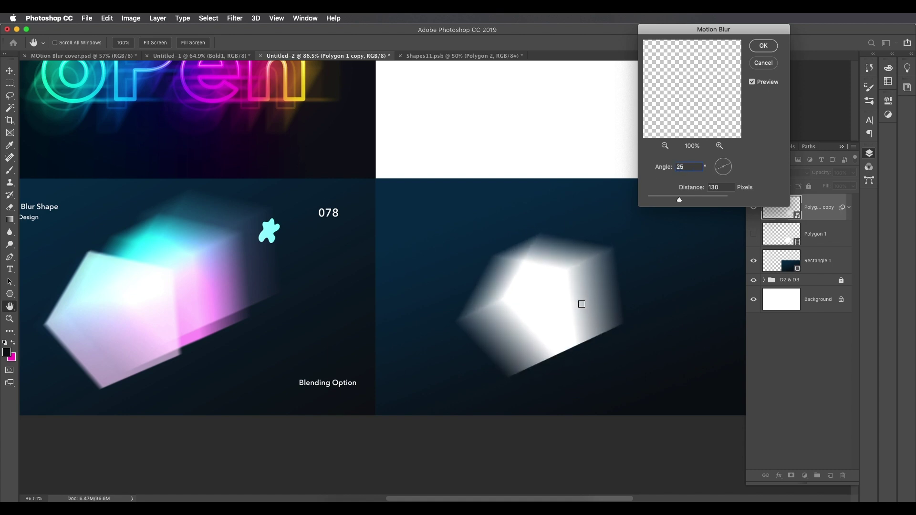
Apply the Motion Blur to the pentagon copy and move the blurred shape slightly up and to the right
{"action": "left_click", "coordinate": [764, 46]}
{"action": "left_click_drag", "start_coordinate": [560, 309], "coordinate": [572, 302]}
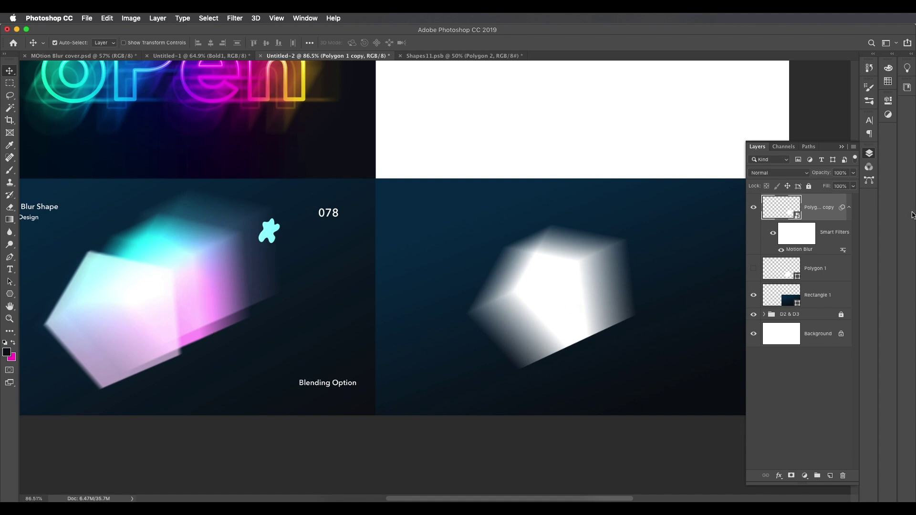
Set the pentagon copy's fill opacity to 0% and enable a Gradient Overlay on it
{"action": "double_click", "coordinate": [839, 219]}
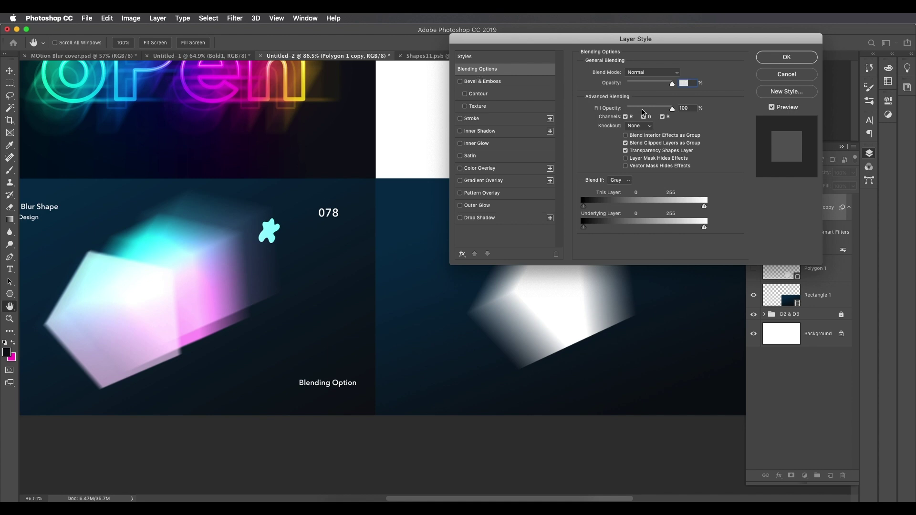
{"action": "left_click_drag", "start_coordinate": [644, 110], "coordinate": [616, 110]}
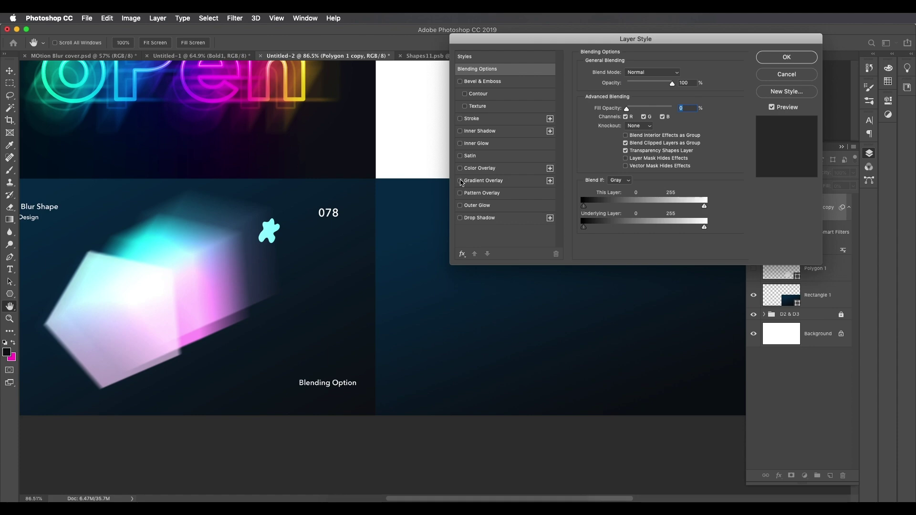
{"action": "left_click", "coordinate": [460, 181]}
{"action": "left_click", "coordinate": [483, 182]}
{"action": "left_click_drag", "start_coordinate": [616, 42], "coordinate": [545, 32]}
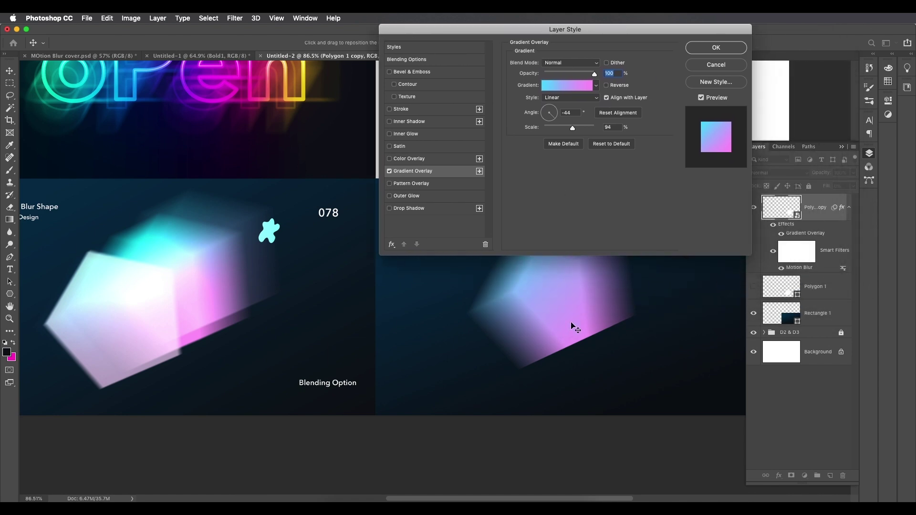
Set the Gradient Overlay's color stops to light blue #54dbfd and light pink, and apply the style at 100% opacity
{"action": "left_click", "coordinate": [575, 90]}
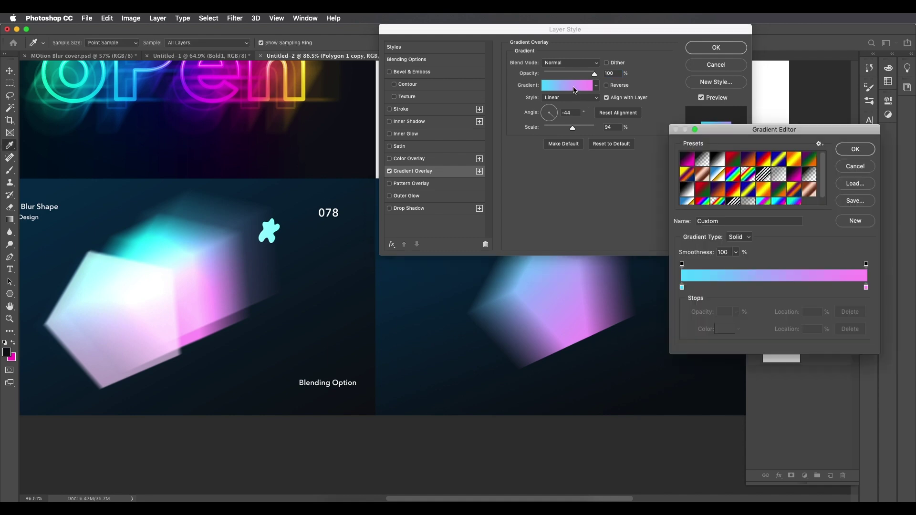
{"action": "double_click", "coordinate": [683, 287]}
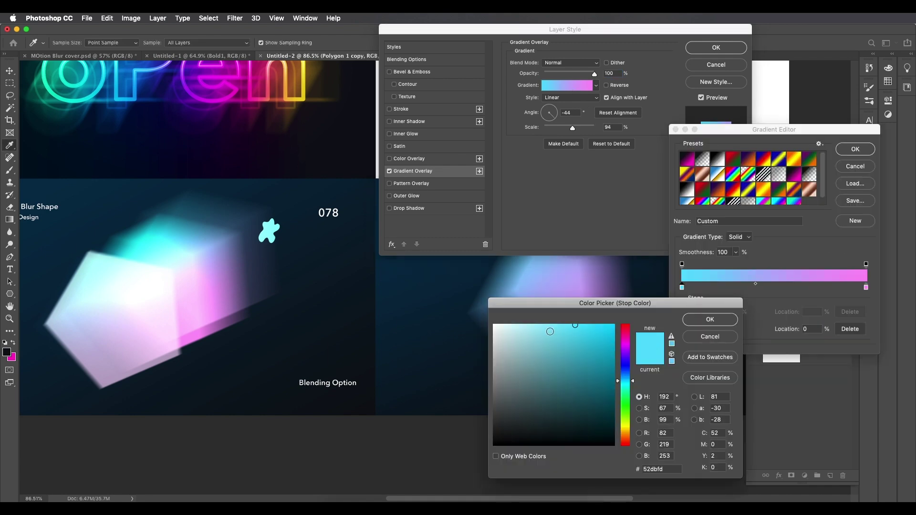
{"action": "left_click_drag", "start_coordinate": [575, 329], "coordinate": [574, 326]}
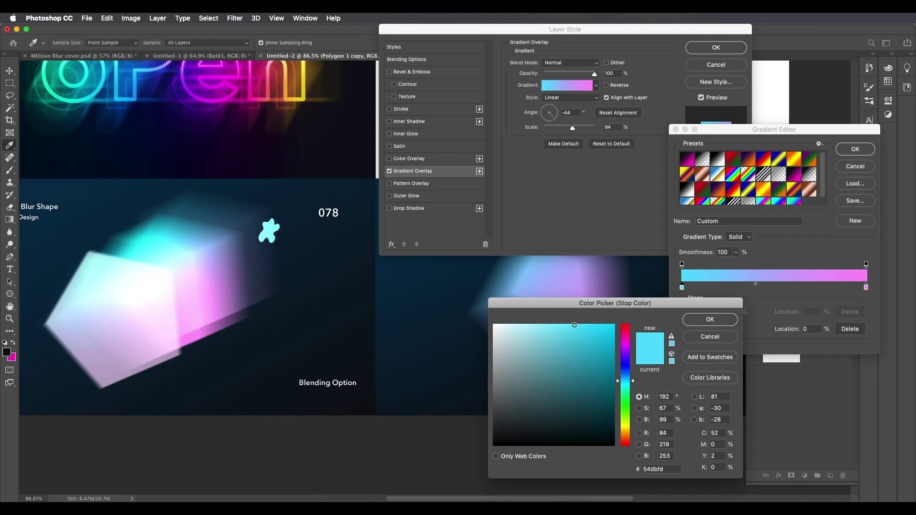
{"action": "double_click", "coordinate": [651, 470]}
{"action": "left_click", "coordinate": [700, 322]}
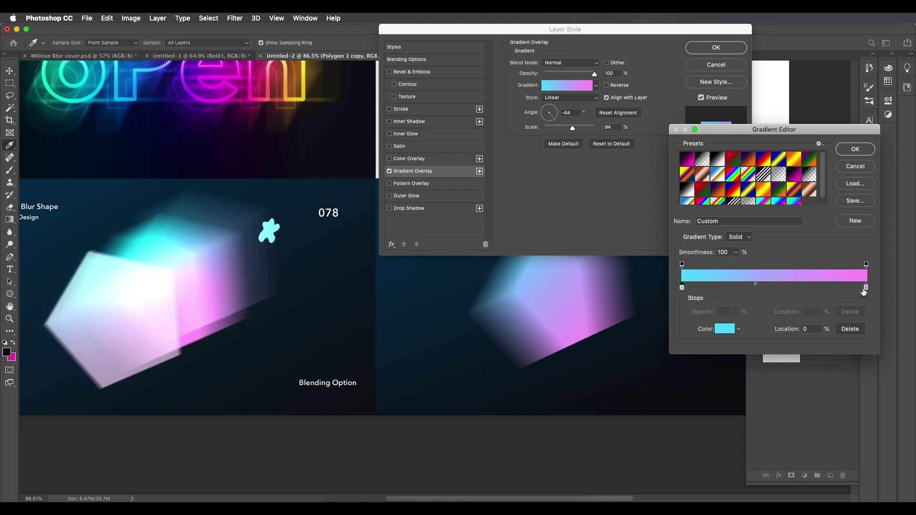
{"action": "double_click", "coordinate": [866, 288]}
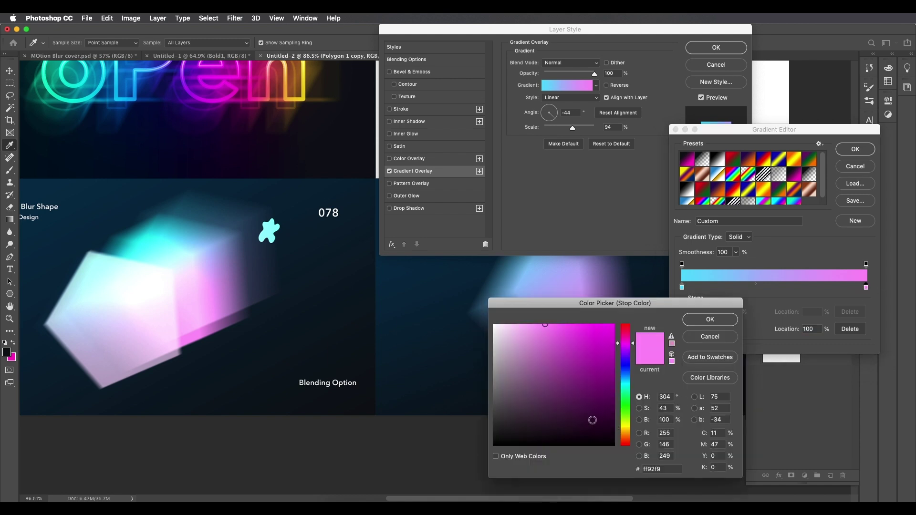
{"action": "left_click", "coordinate": [543, 325]}
{"action": "left_click", "coordinate": [710, 320]}
{"action": "left_click", "coordinate": [856, 149]}
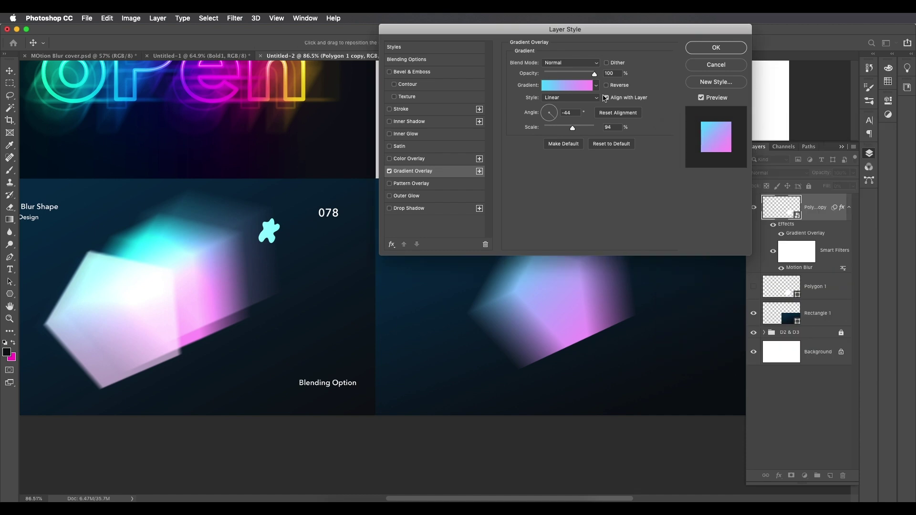
{"action": "left_click_drag", "start_coordinate": [569, 76], "coordinate": [594, 64]}
{"action": "left_click", "coordinate": [699, 53]}
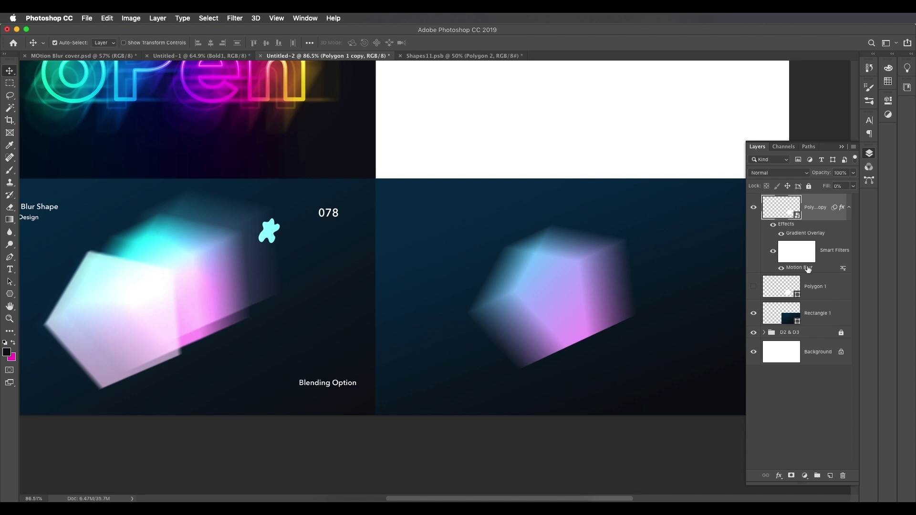
Duplicate the blurred pentagon layer and set the duplicate's Gradient Overlay to Color Dodge at 30% opacity
{"action": "left_click_drag", "start_coordinate": [843, 216], "coordinate": [831, 476]}
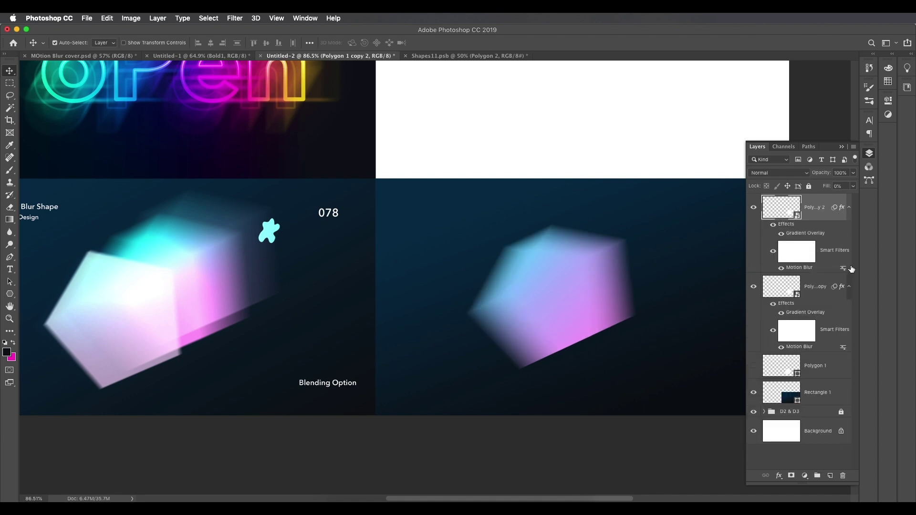
{"action": "double_click", "coordinate": [812, 234]}
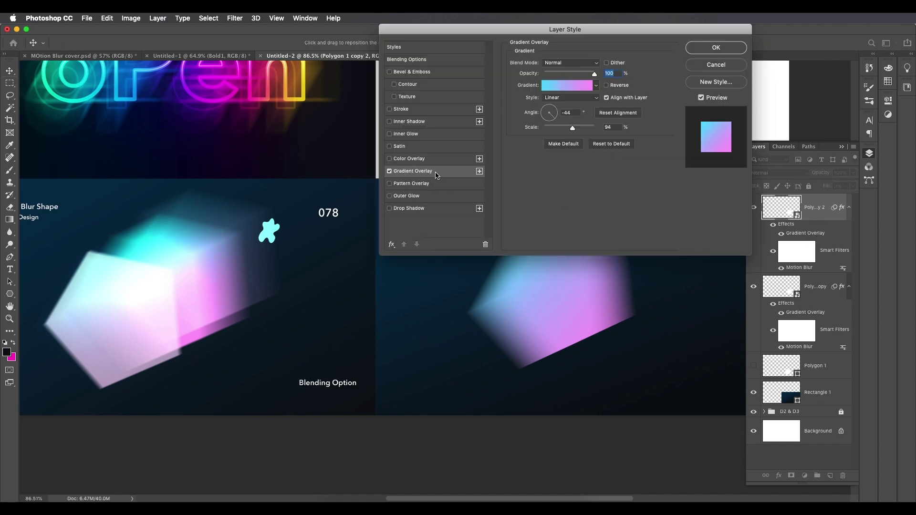
{"action": "left_click_drag", "start_coordinate": [528, 32], "coordinate": [562, 16]}
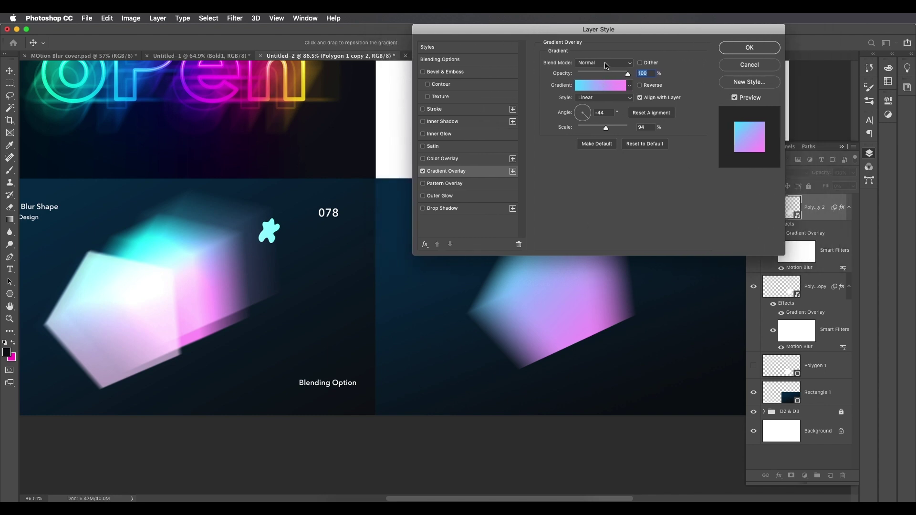
{"action": "left_click", "coordinate": [605, 65]}
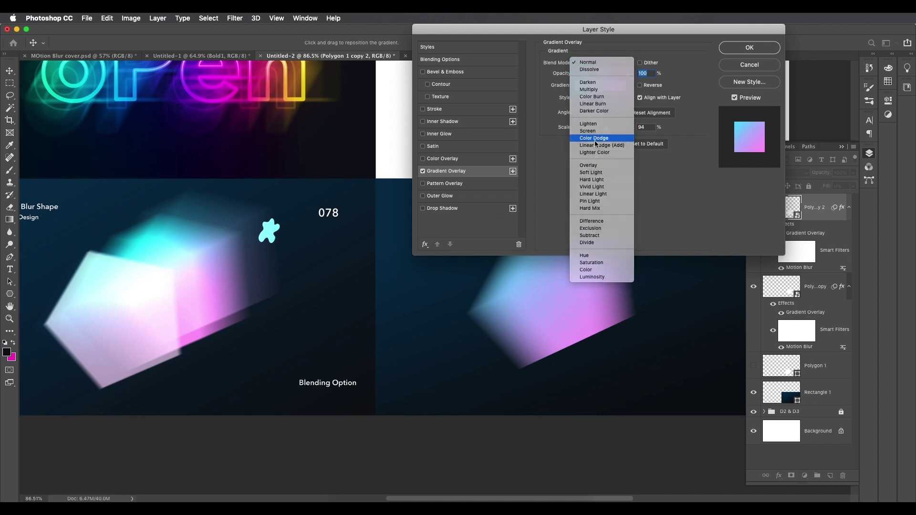
{"action": "left_click", "coordinate": [595, 138]}
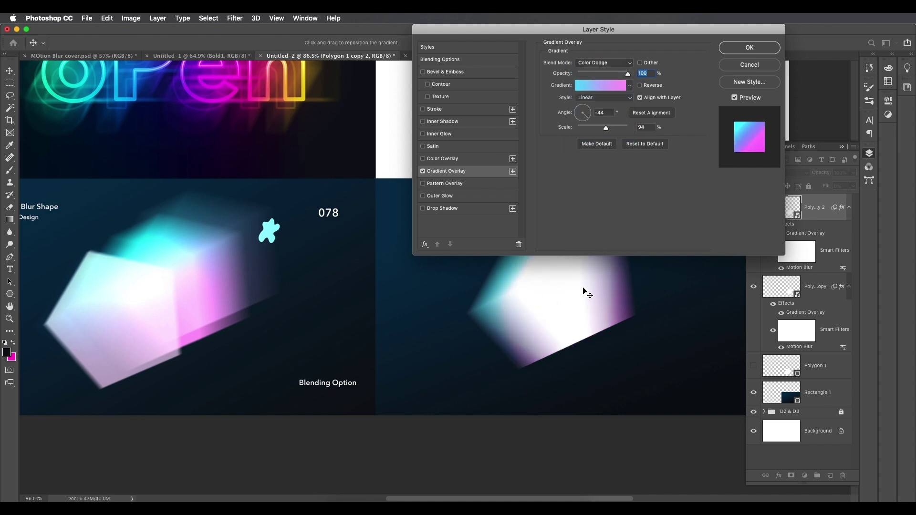
{"action": "type", "text": "40"}
{"action": "key", "text": "Return"}
Move the duplicate pentagon up and to the right and raise its Gradient Overlay opacity to 49%
{"action": "left_click_drag", "start_coordinate": [577, 292], "coordinate": [603, 268]}
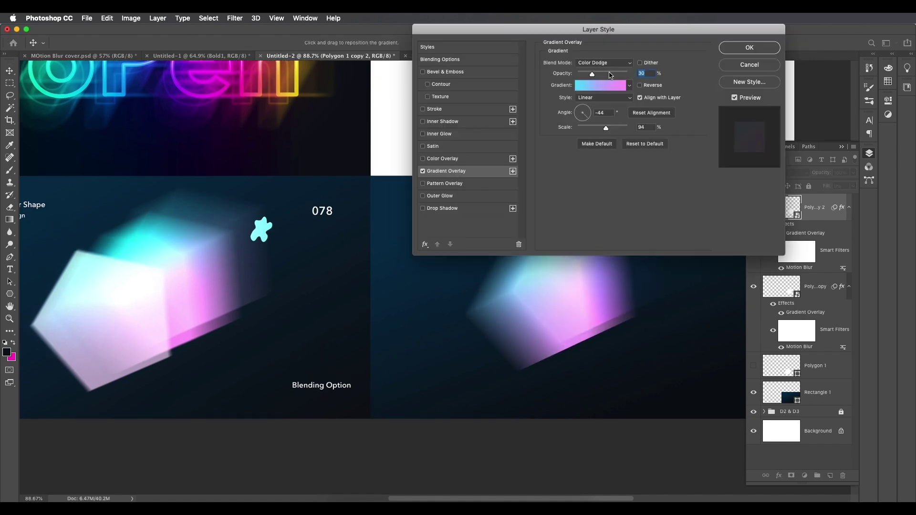
{"action": "left_click", "coordinate": [602, 74]}
{"action": "left_click_drag", "start_coordinate": [629, 29], "coordinate": [835, 29]}
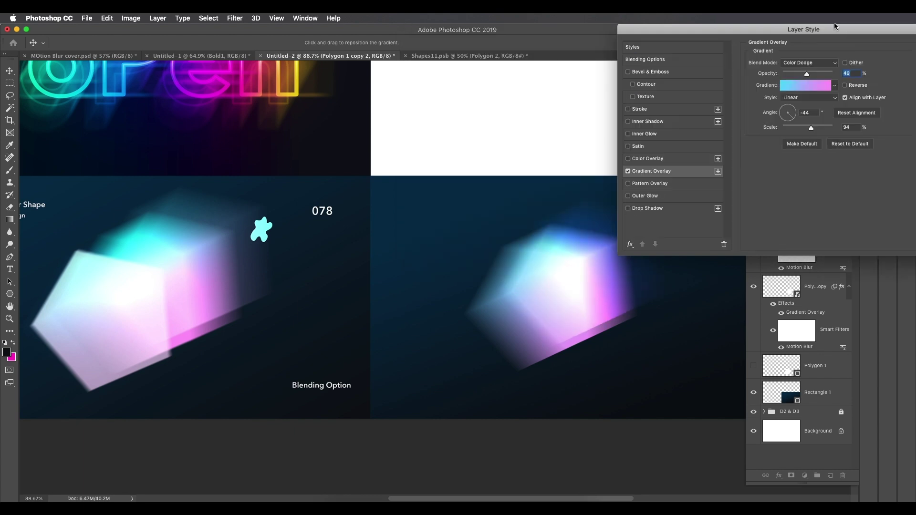
Compare Color Dodge with Linear Dodge (Add) for the duplicate's Gradient Overlay and choose Linear Dodge (Add)
{"action": "left_click", "coordinate": [812, 66]}
{"action": "left_click", "coordinate": [811, 70]}
{"action": "left_click", "coordinate": [804, 67]}
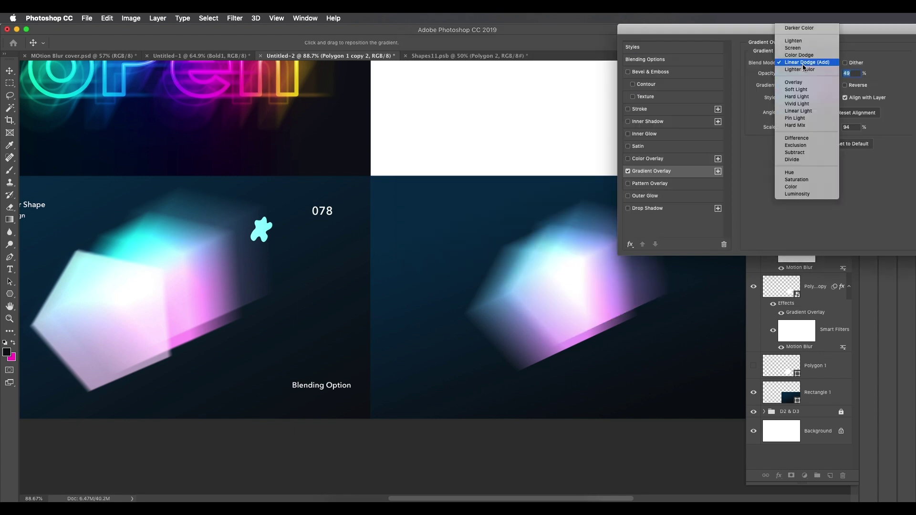
{"action": "left_click", "coordinate": [815, 58]}
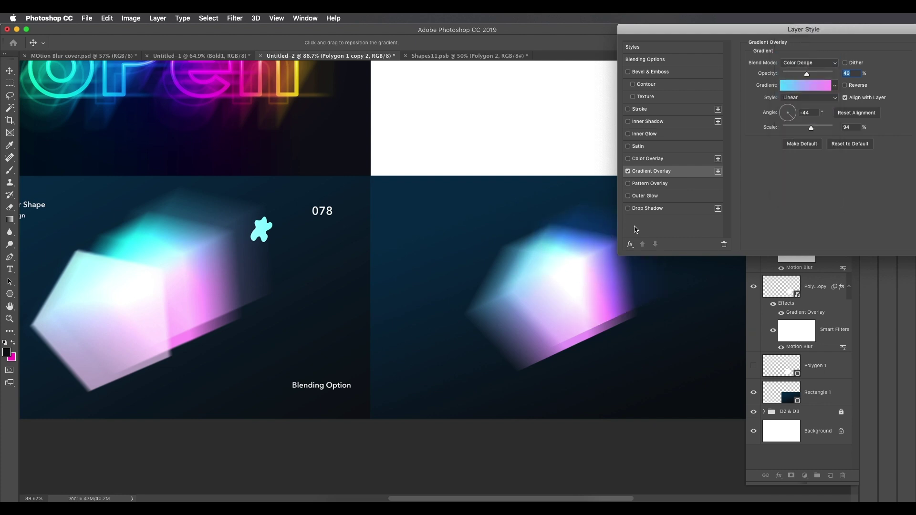
{"action": "left_click", "coordinate": [815, 63]}
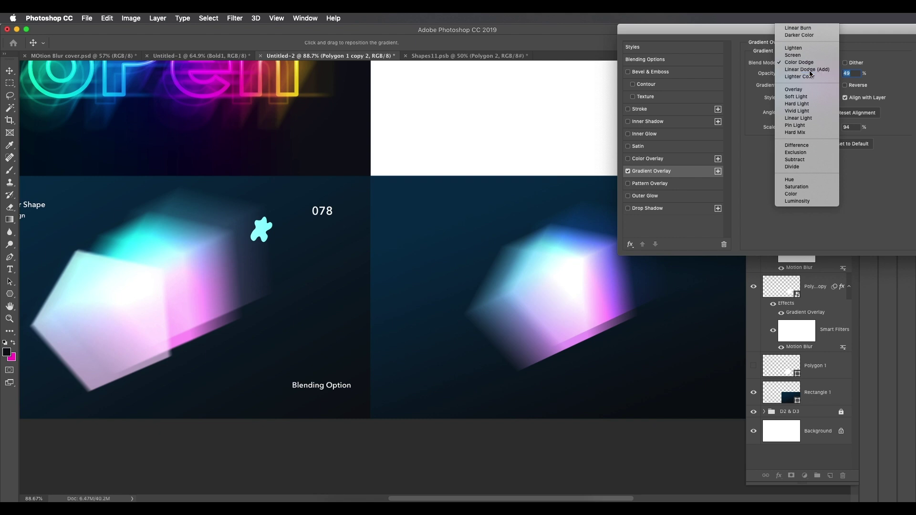
{"action": "left_click", "coordinate": [809, 70]}
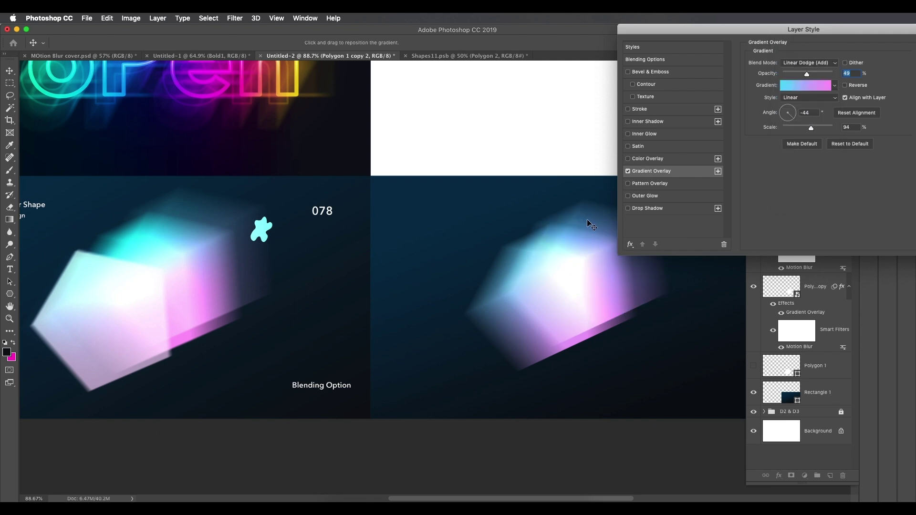
Set the duplicate's Gradient Overlay opacity to 30%, apply the style, and nudge the shape slightly to the right
{"action": "left_click_drag", "start_coordinate": [806, 75], "coordinate": [801, 76]}
{"action": "type", "text": "30"}
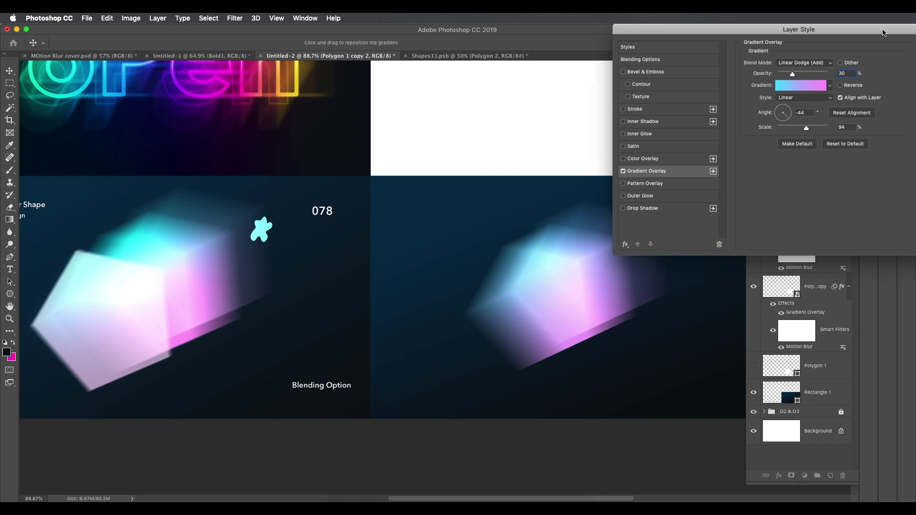
{"action": "left_click_drag", "start_coordinate": [900, 33], "coordinate": [736, 34]}
{"action": "key", "text": "Return"}
{"action": "scroll", "coordinate": [609, 302], "scroll_direction": "up", "scroll_amount": 2}
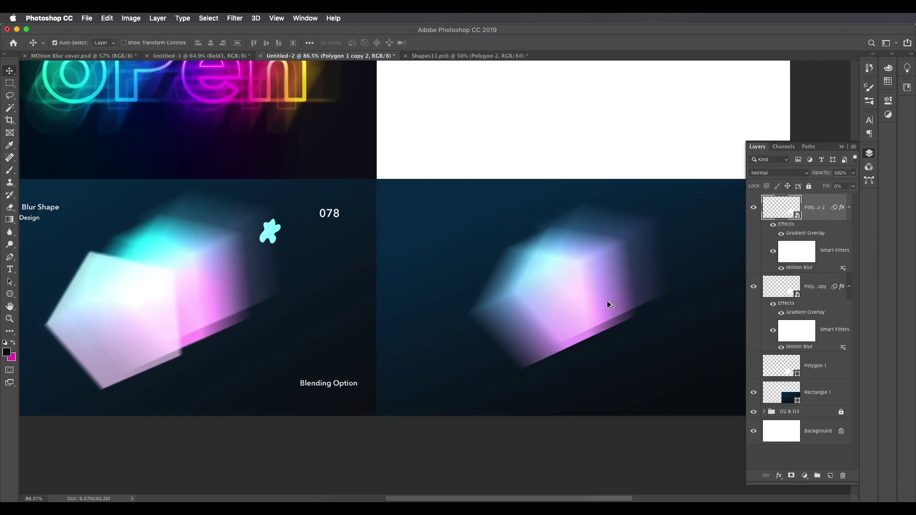
{"action": "left_click_drag", "start_coordinate": [623, 299], "coordinate": [625, 300]}
{"action": "scroll", "coordinate": [532, 298], "scroll_direction": "down", "scroll_amount": 2}
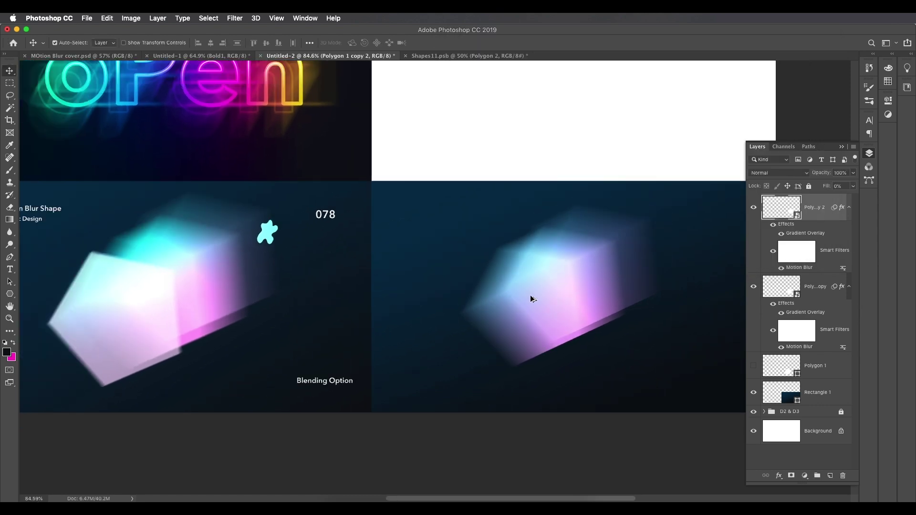
Change the light blue gradient stop of the first blurred pentagon copy to the deeper blue #3cc6ff and apply the style
{"action": "scroll", "coordinate": [554, 267], "scroll_direction": "up", "scroll_amount": 1}
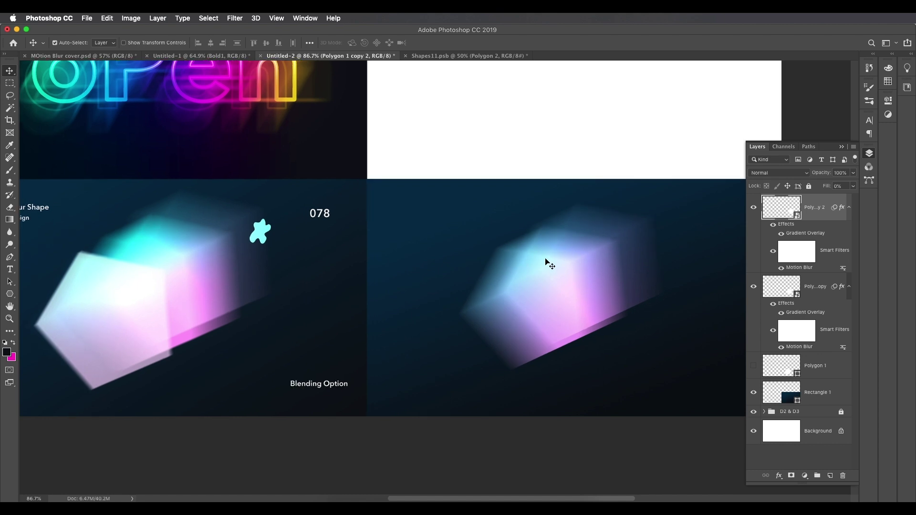
{"action": "left_click", "coordinate": [800, 317]}
{"action": "double_click", "coordinate": [797, 314]}
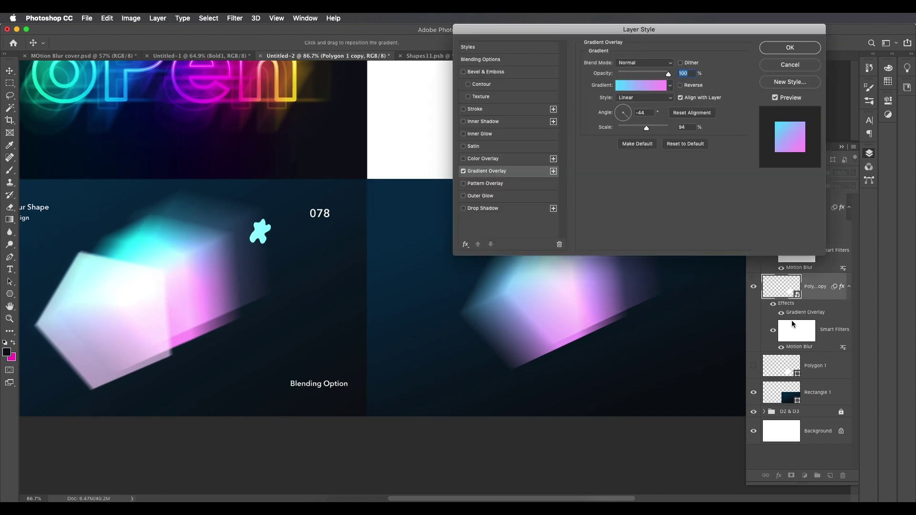
{"action": "left_click", "coordinate": [647, 92]}
{"action": "double_click", "coordinate": [682, 287]}
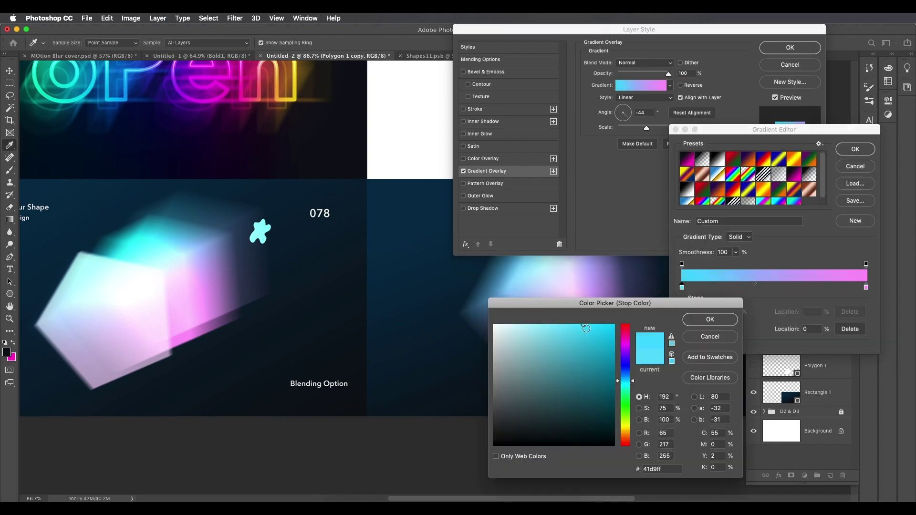
{"action": "left_click", "coordinate": [626, 378]}
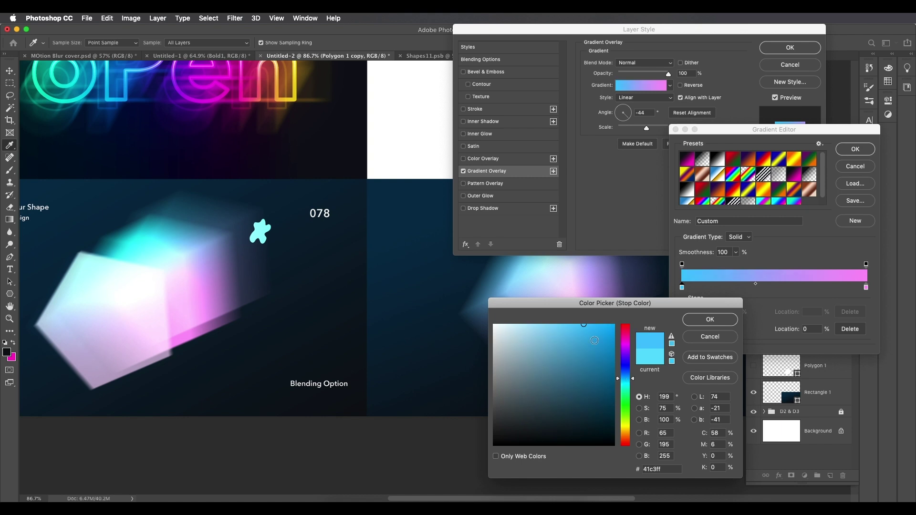
{"action": "left_click", "coordinate": [596, 327]}
{"action": "left_click_drag", "start_coordinate": [596, 327], "coordinate": [587, 324]}
{"action": "left_click", "coordinate": [626, 379]}
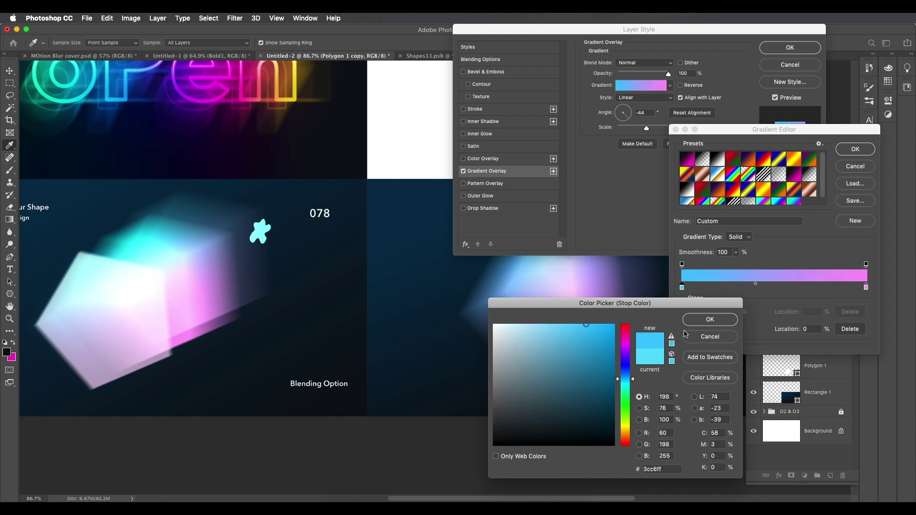
{"action": "left_click", "coordinate": [711, 319]}
{"action": "left_click", "coordinate": [854, 150]}
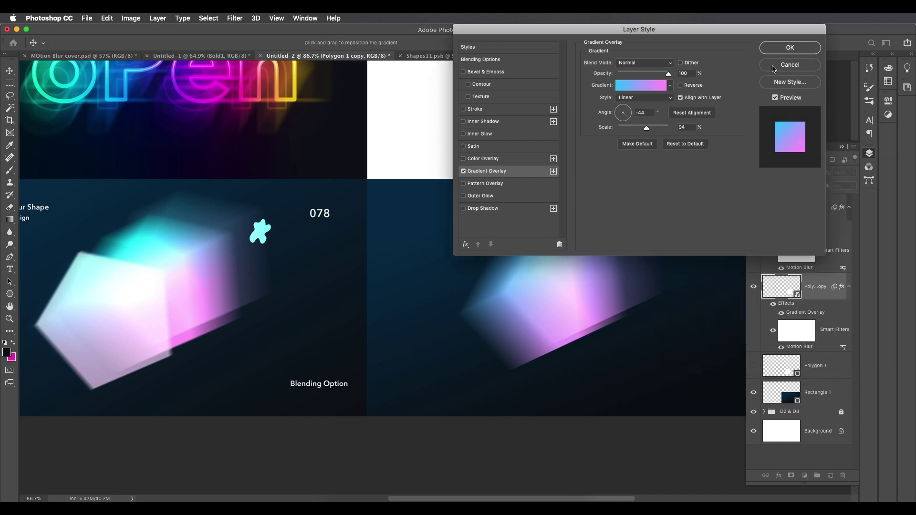
{"action": "left_click", "coordinate": [790, 47]}
Show the hidden Polygon 1 layer and move it above both blurred copies in the layer stack
{"action": "scroll", "coordinate": [554, 246], "scroll_direction": "down", "scroll_amount": 2}
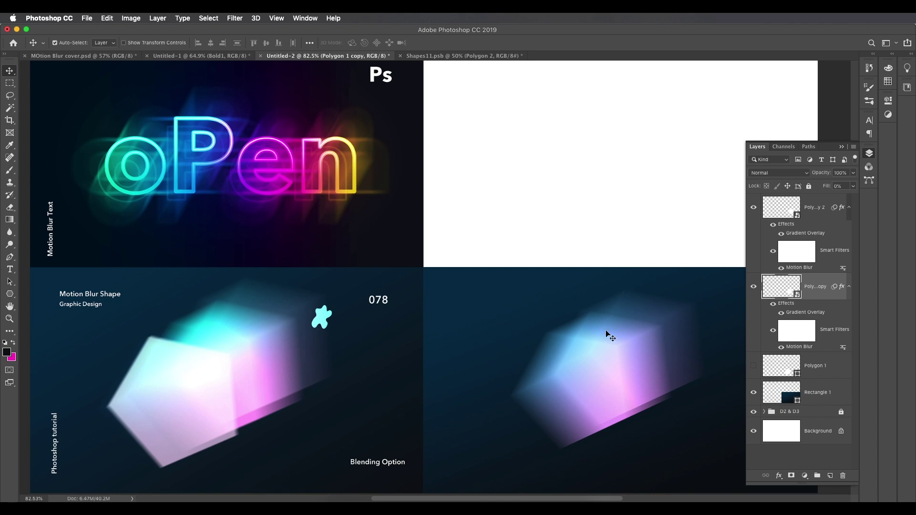
{"action": "left_click", "coordinate": [753, 365]}
{"action": "left_click_drag", "start_coordinate": [797, 371], "coordinate": [831, 208]}
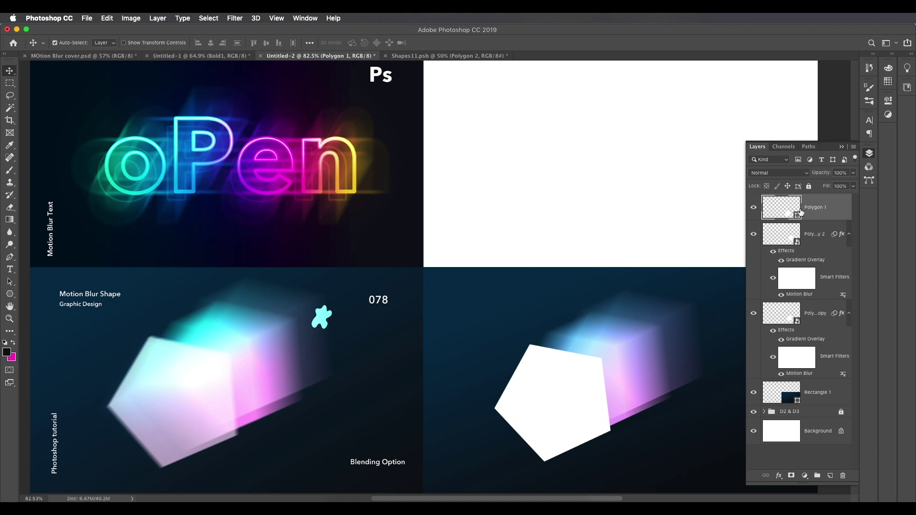
Convert Polygon 1 to a smart object and apply a Motion Blur with angle 25° and distance 11 pixels
{"action": "left_click", "coordinate": [234, 19]}
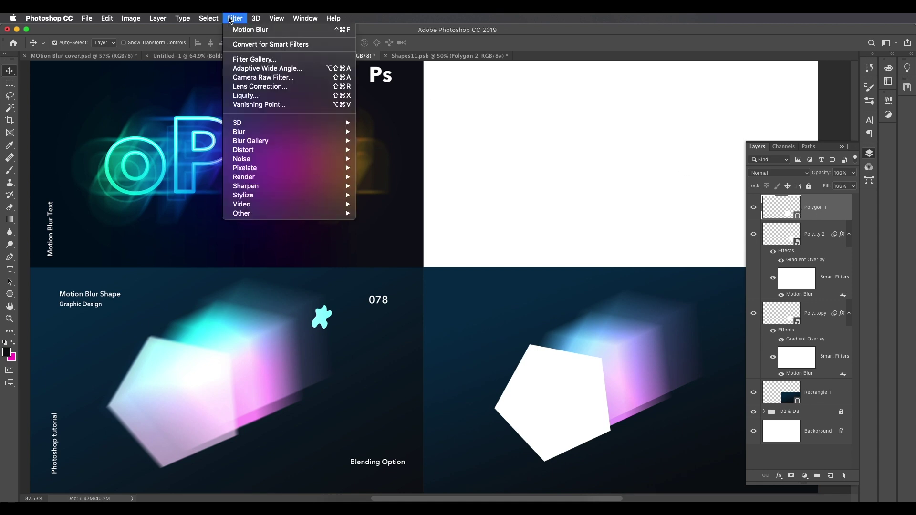
{"action": "mouse_move", "coordinate": [250, 132]}
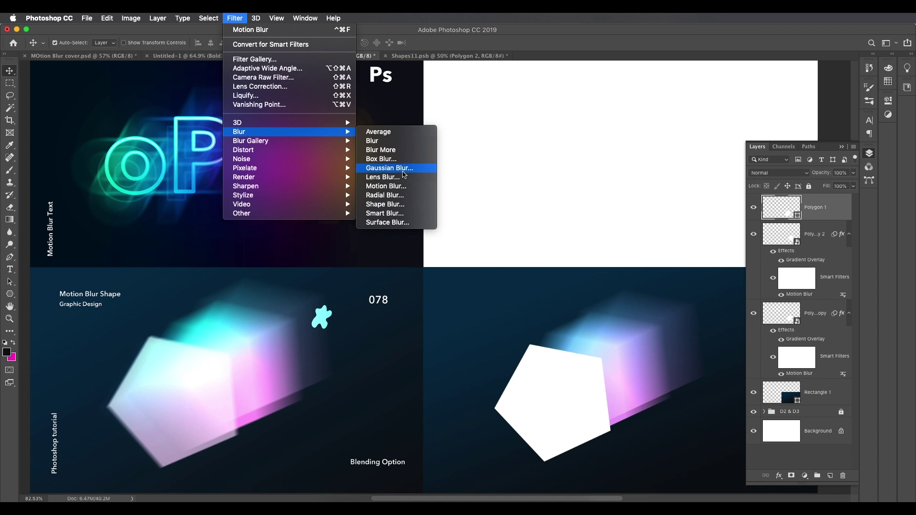
{"action": "left_click", "coordinate": [403, 187]}
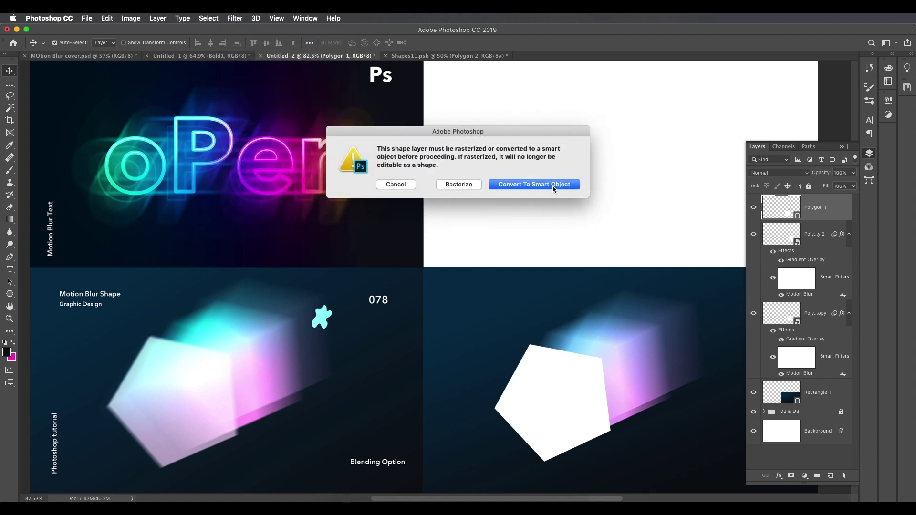
{"action": "left_click", "coordinate": [553, 186]}
{"action": "left_click_drag", "start_coordinate": [681, 200], "coordinate": [651, 201]}
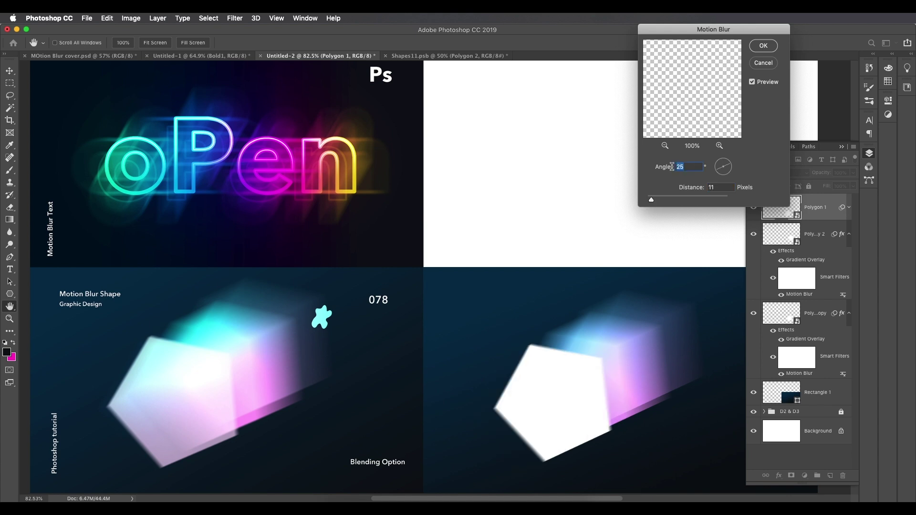
{"action": "left_click", "coordinate": [763, 47]}
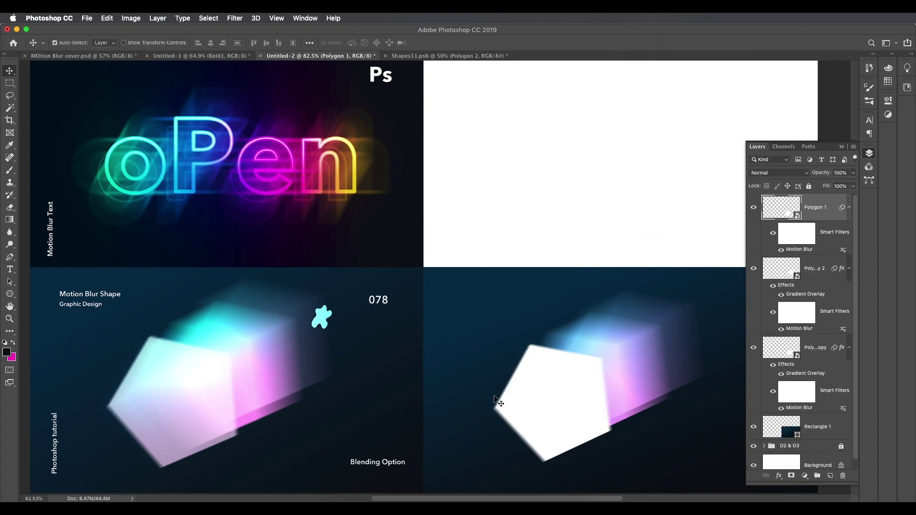
Lower Polygon 1's fill opacity to 0% and enable a blue-to-pink Gradient Overlay on it
{"action": "double_click", "coordinate": [831, 218]}
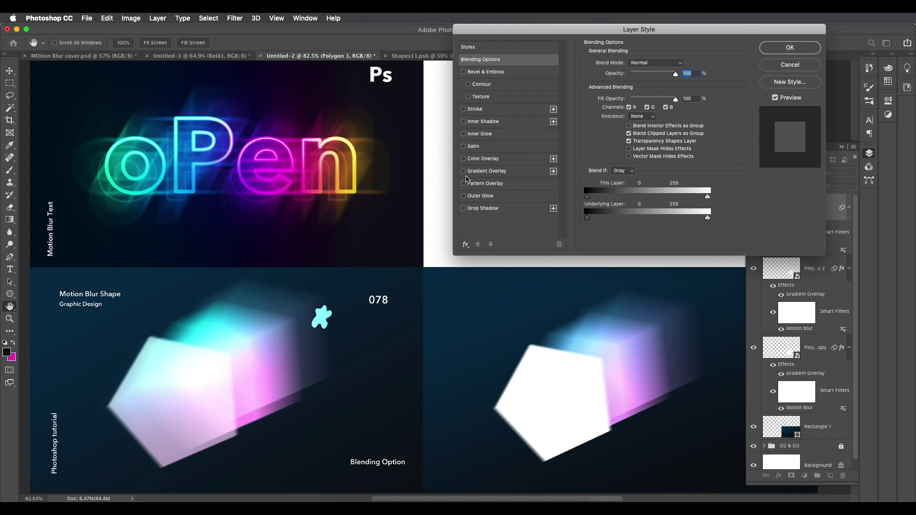
{"action": "left_click_drag", "start_coordinate": [651, 99], "coordinate": [614, 101]}
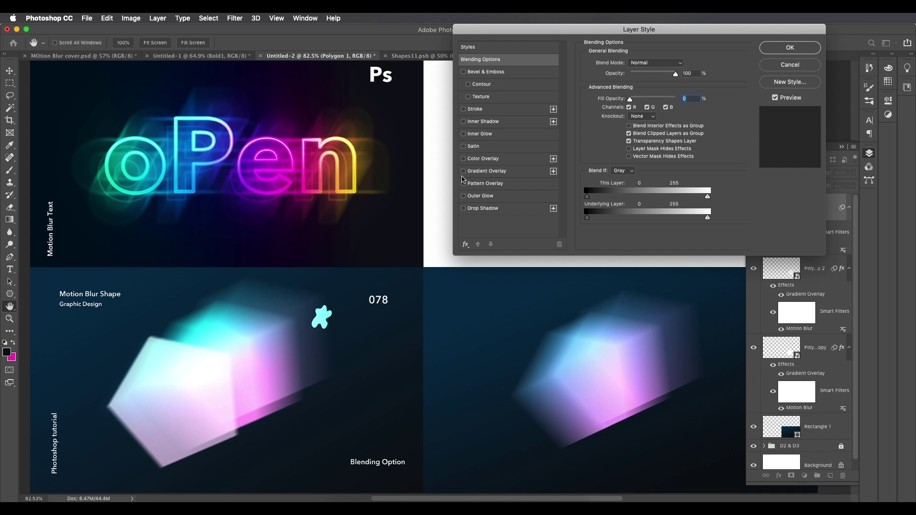
{"action": "left_click", "coordinate": [497, 172]}
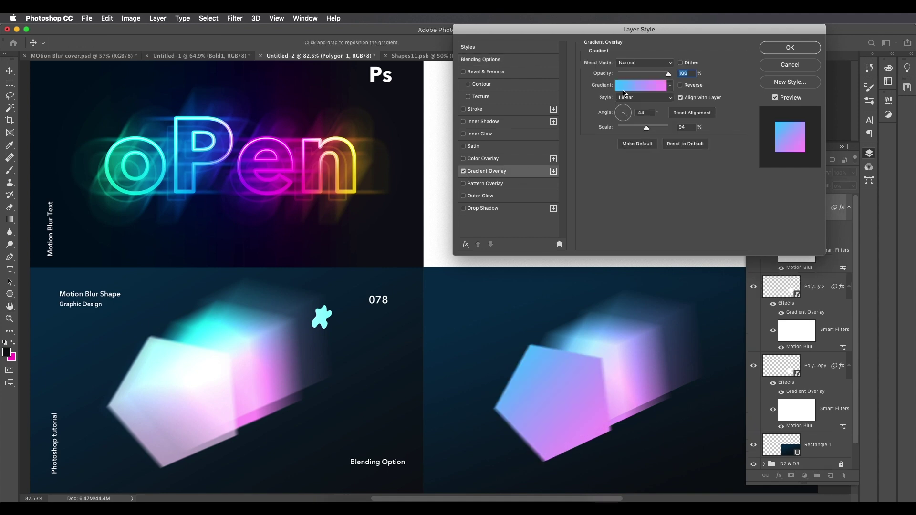
Inspect the color of the blue stop in Polygon 1's overlay gradient
{"action": "left_click", "coordinate": [627, 90]}
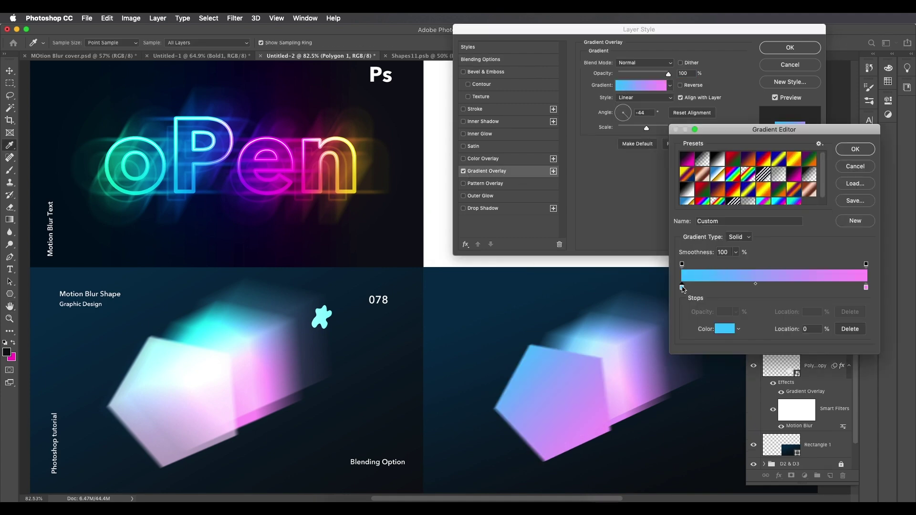
{"action": "double_click", "coordinate": [682, 288]}
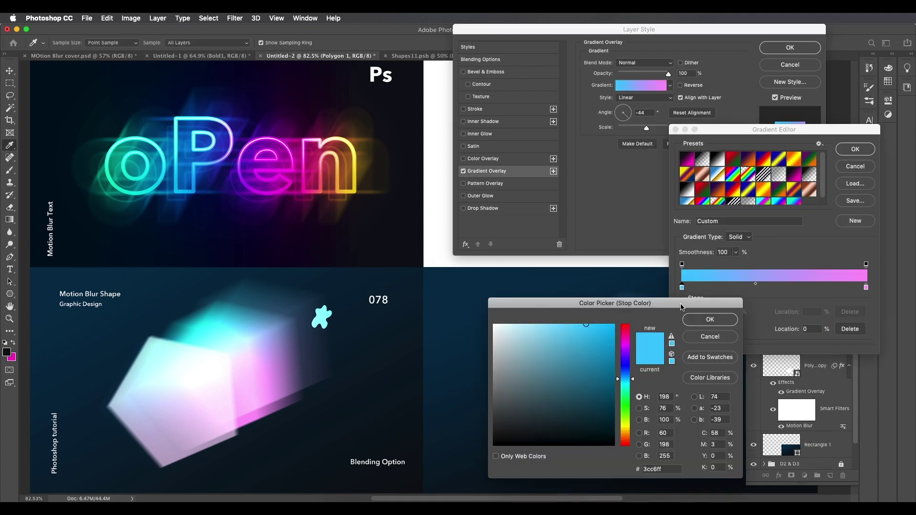
{"action": "left_click", "coordinate": [710, 339]}
{"action": "left_click", "coordinate": [850, 152]}
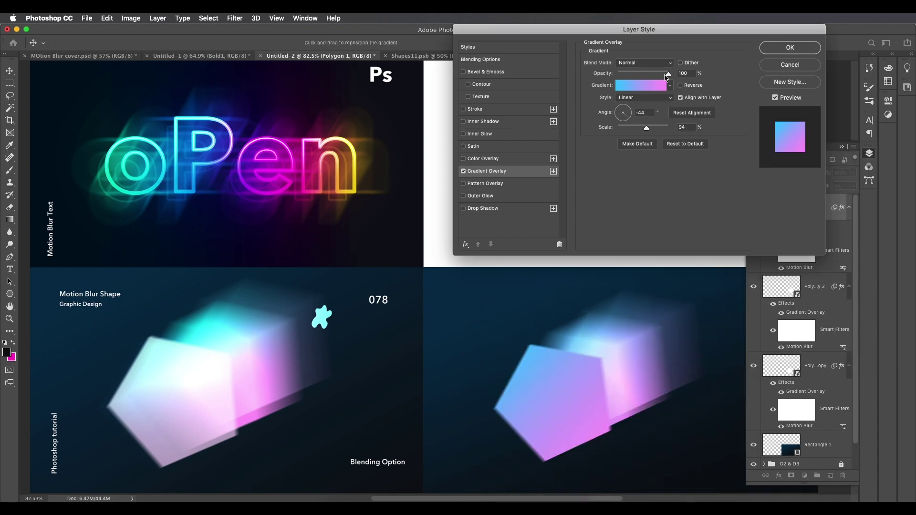
Restore Polygon 1's fill opacity to 100%, set its Gradient Overlay opacity to 50%, and apply the style
{"action": "left_click", "coordinate": [480, 60]}
{"action": "left_click_drag", "start_coordinate": [633, 100], "coordinate": [689, 100]}
{"action": "left_click", "coordinate": [477, 176]}
{"action": "left_click_drag", "start_coordinate": [633, 75], "coordinate": [664, 75]}
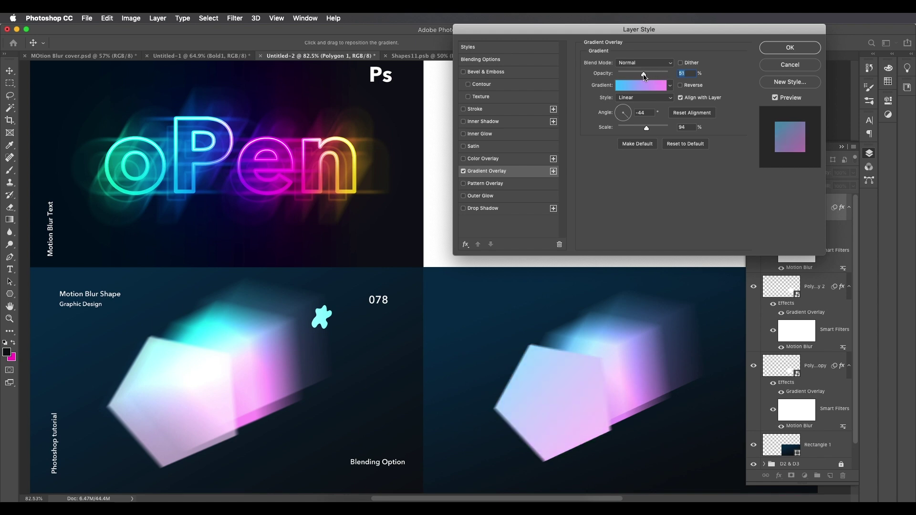
{"action": "left_click", "coordinate": [779, 49]}
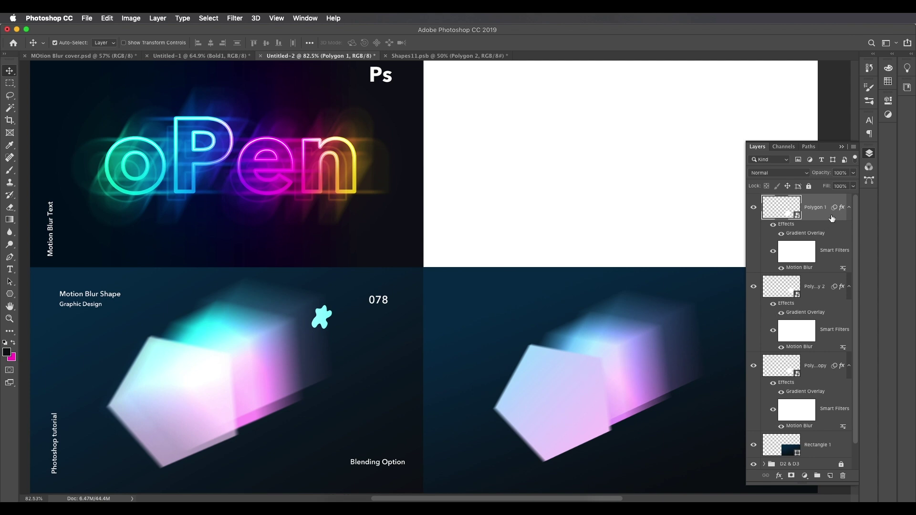
Duplicate the Polygon 1 layer and open the copy's Gradient Overlay settings
{"action": "left_click", "coordinate": [849, 207]}
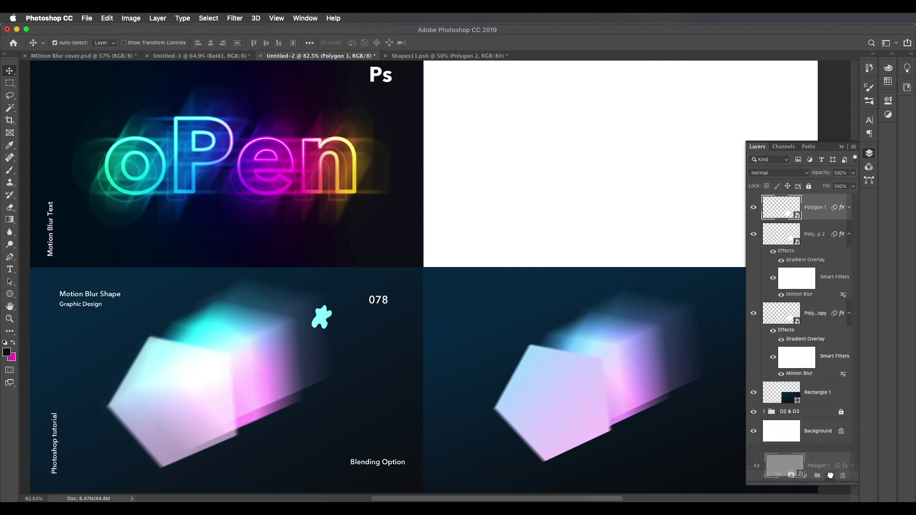
{"action": "key", "text": "super+j"}
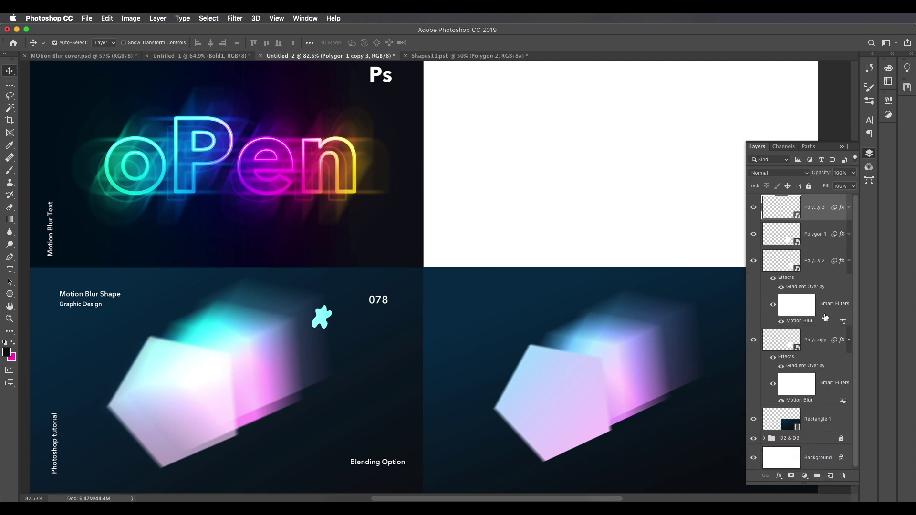
{"action": "left_click", "coordinate": [849, 210]}
{"action": "double_click", "coordinate": [811, 233]}
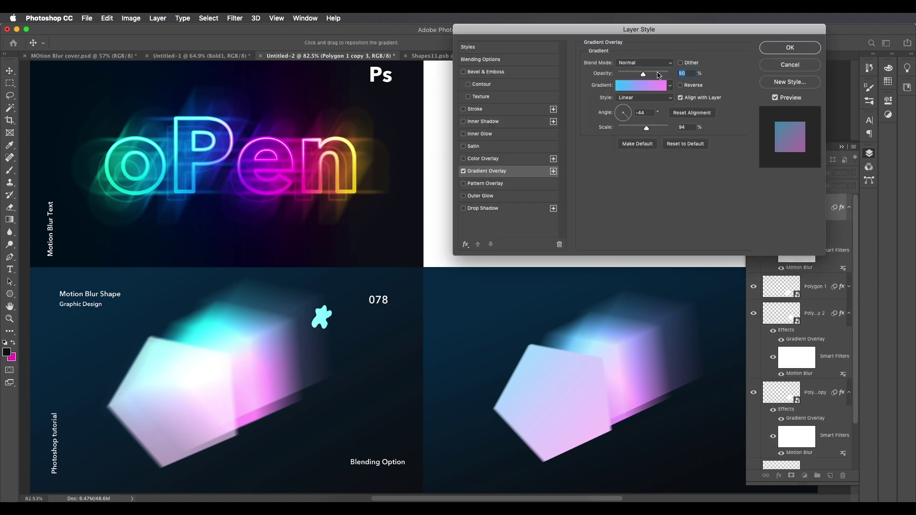
Try the Color Dodge, Linear Dodge (Add) and Screen blend modes on the copy's Gradient Overlay
{"action": "left_click", "coordinate": [659, 63]}
{"action": "left_click", "coordinate": [646, 140]}
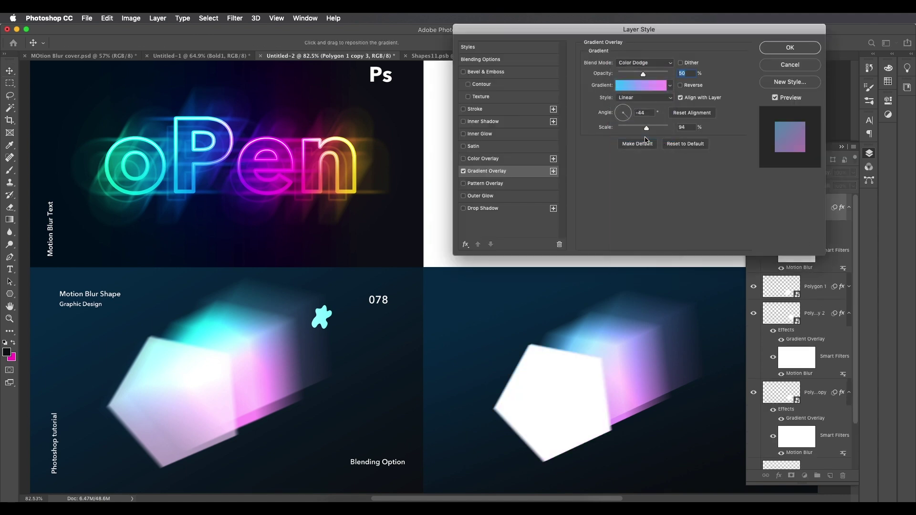
{"action": "left_click", "coordinate": [650, 64]}
{"action": "left_click", "coordinate": [646, 75]}
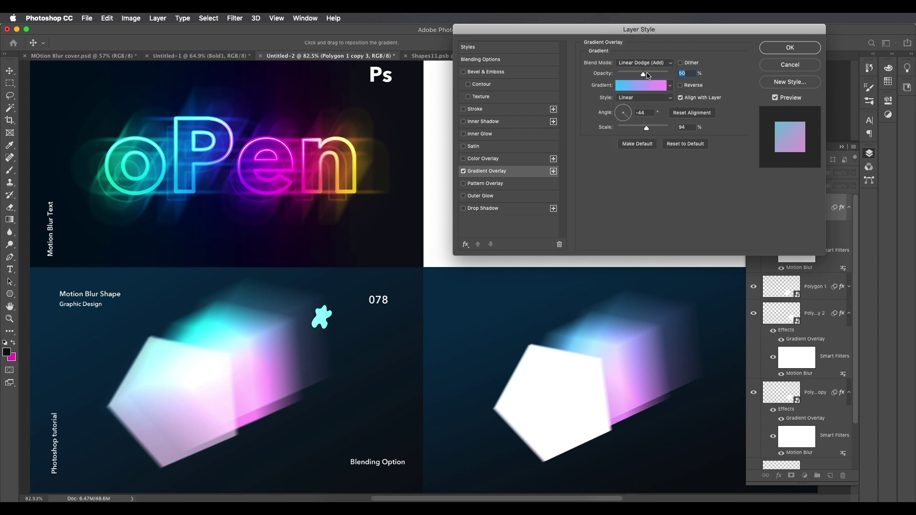
{"action": "left_click", "coordinate": [645, 63]}
{"action": "left_click", "coordinate": [644, 48]}
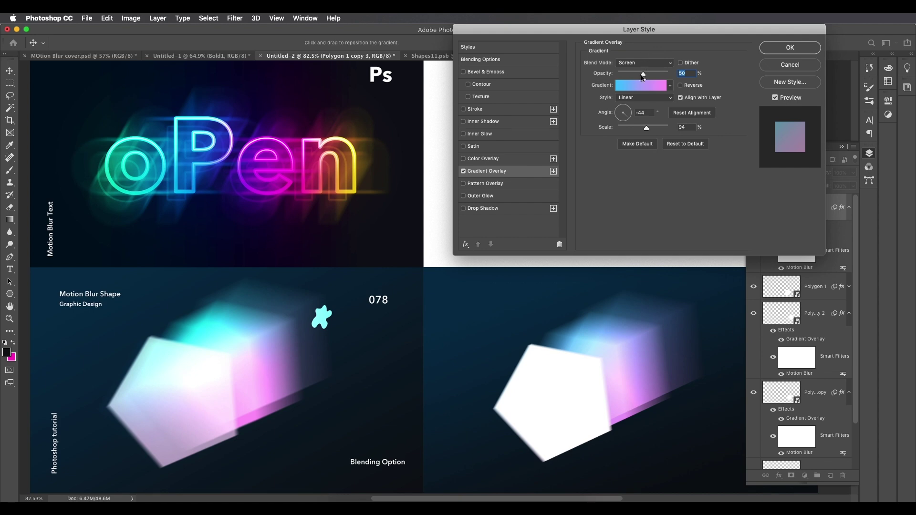
Replace the copy's overlay gradient with the Foreground to Transparent preset and recolor its starting stop to white
{"action": "left_click", "coordinate": [637, 87]}
{"action": "left_click", "coordinate": [702, 160]}
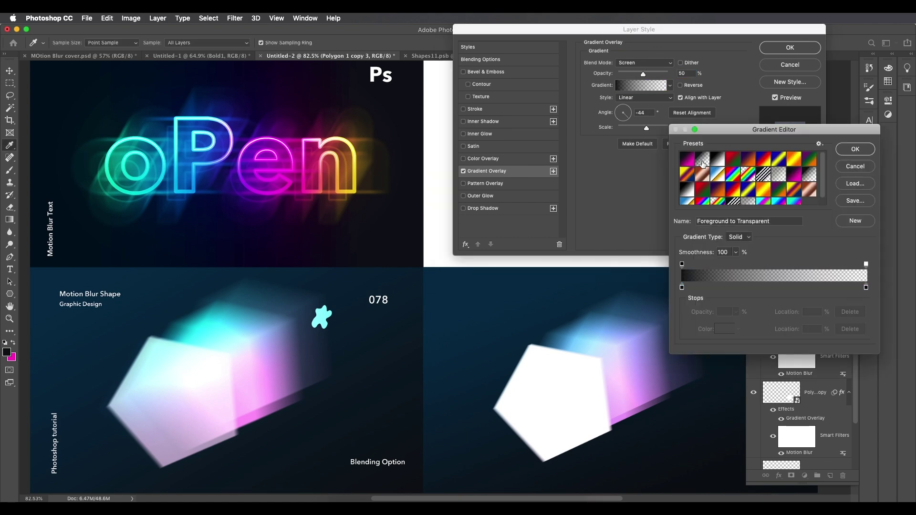
{"action": "double_click", "coordinate": [682, 285]}
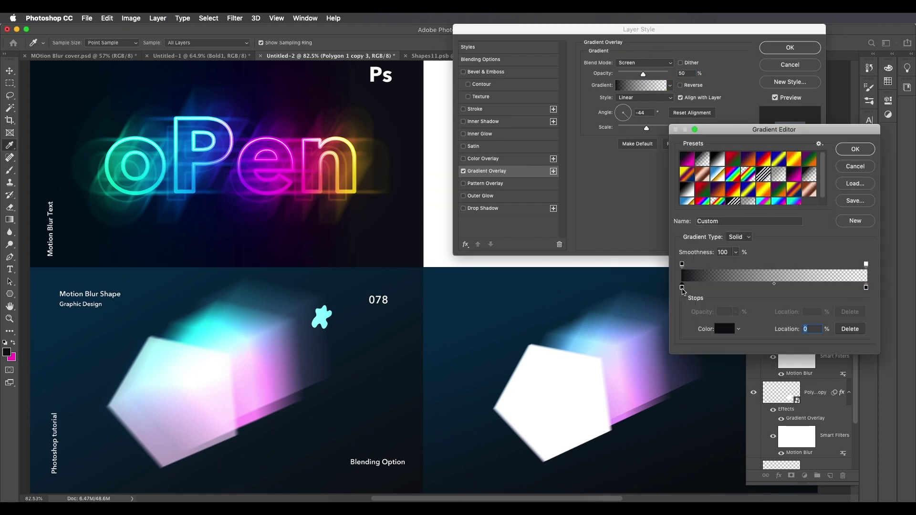
{"action": "left_click", "coordinate": [494, 325]}
{"action": "left_click", "coordinate": [699, 316]}
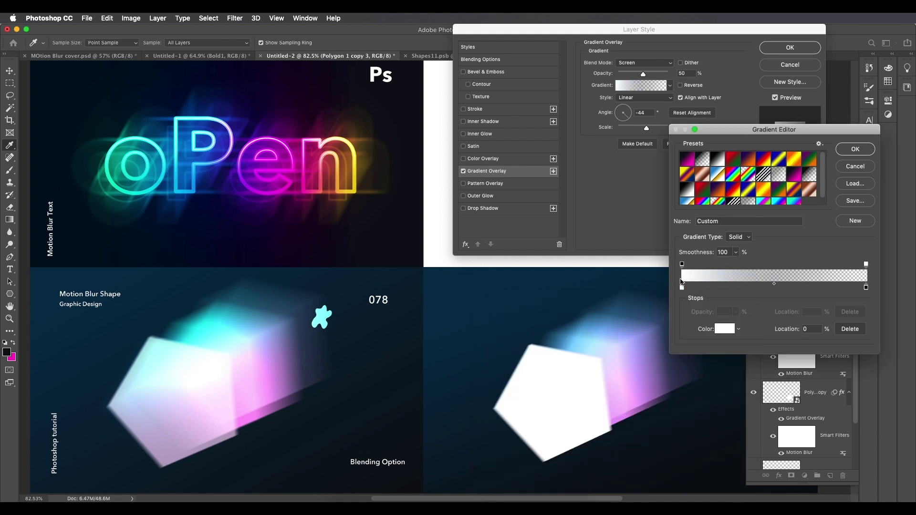
{"action": "left_click", "coordinate": [854, 149]}
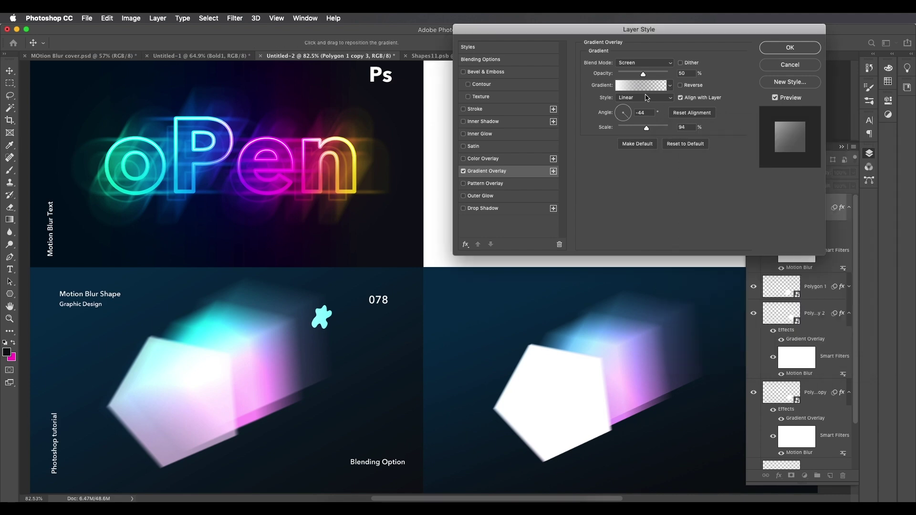
Set the copy's fill opacity to 0% and its Gradient Overlay blend mode to Linear Dodge (Add)
{"action": "left_click", "coordinate": [496, 63]}
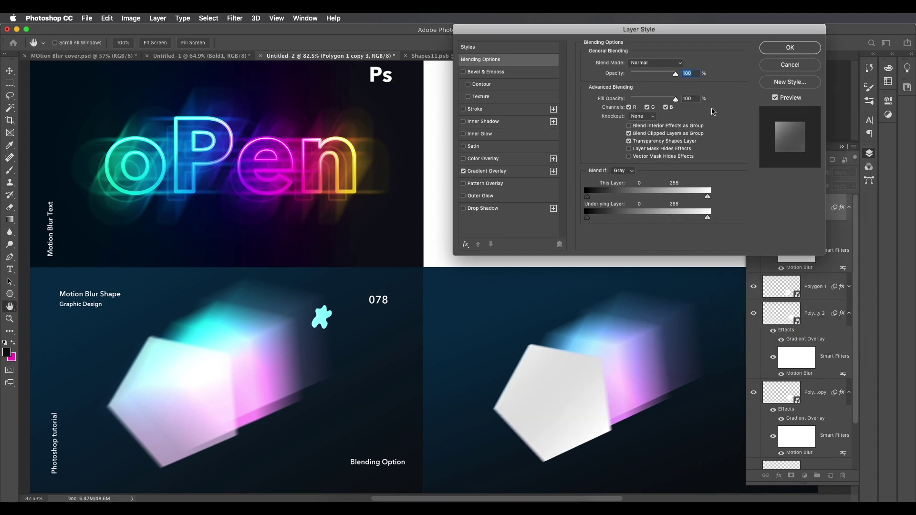
{"action": "left_click_drag", "start_coordinate": [648, 101], "coordinate": [609, 99]}
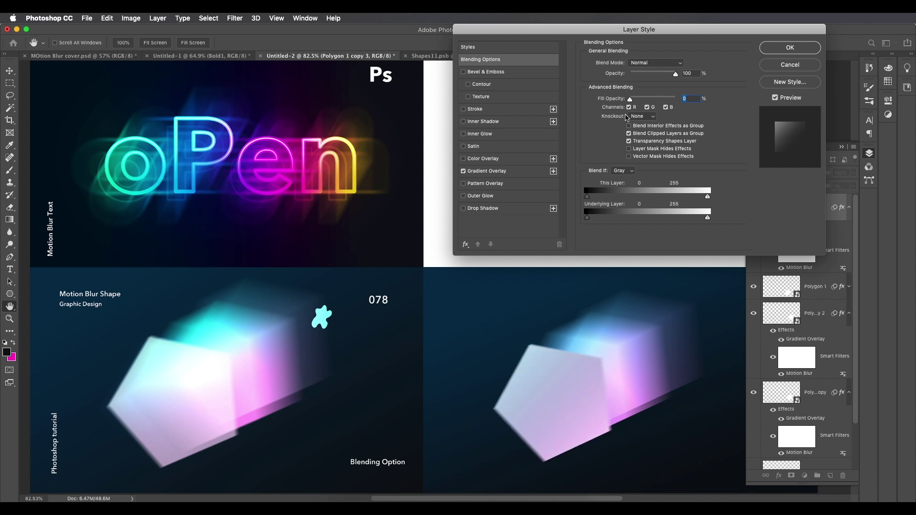
{"action": "left_click", "coordinate": [495, 170]}
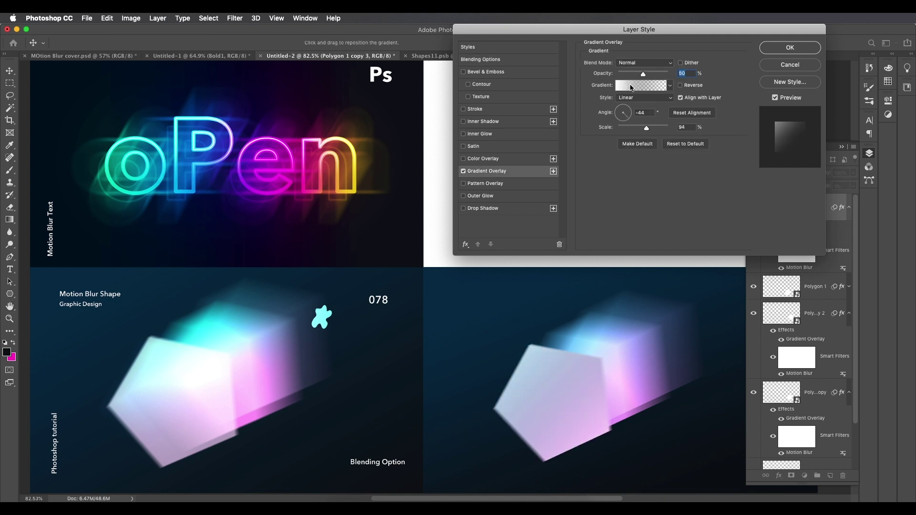
{"action": "left_click", "coordinate": [637, 64]}
{"action": "left_click", "coordinate": [638, 132]}
{"action": "left_click", "coordinate": [653, 65]}
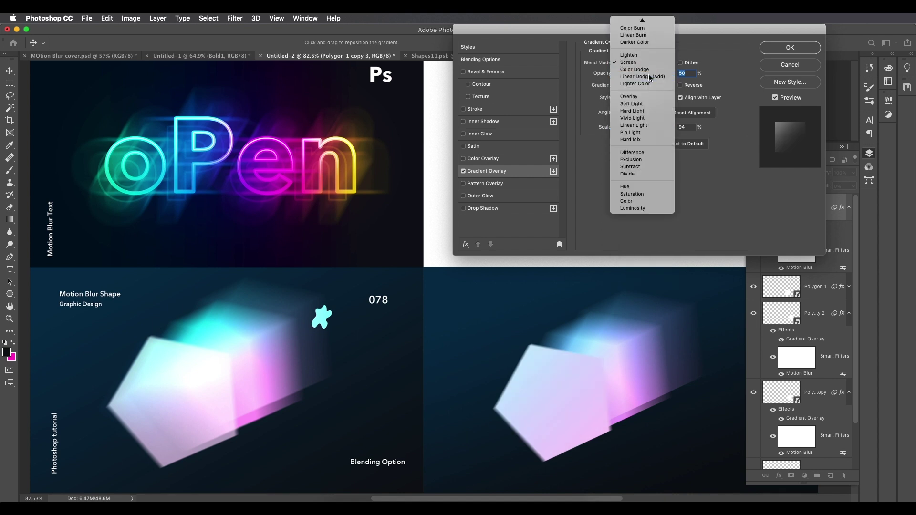
{"action": "left_click", "coordinate": [650, 76]}
Reposition the white gradient on the front pentagon and set its angle to -115°
{"action": "left_click", "coordinate": [554, 366]}
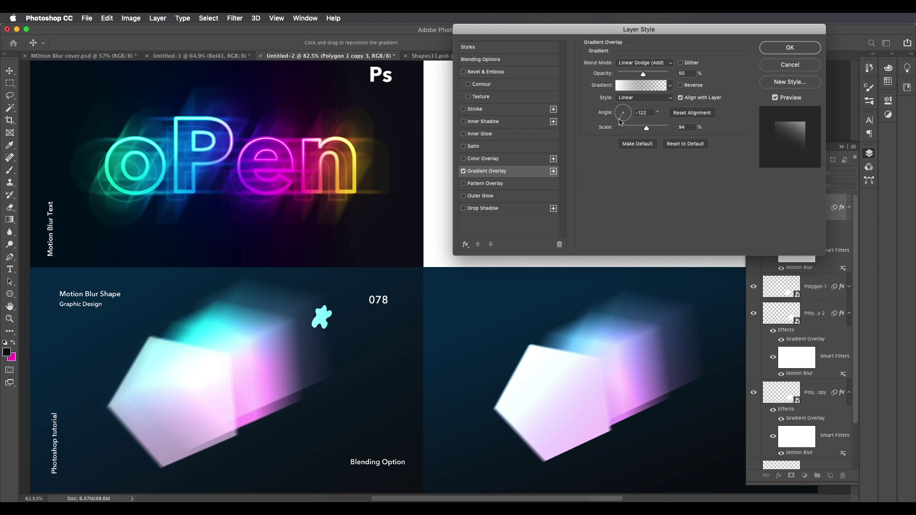
{"action": "left_click_drag", "start_coordinate": [626, 120], "coordinate": [620, 120]}
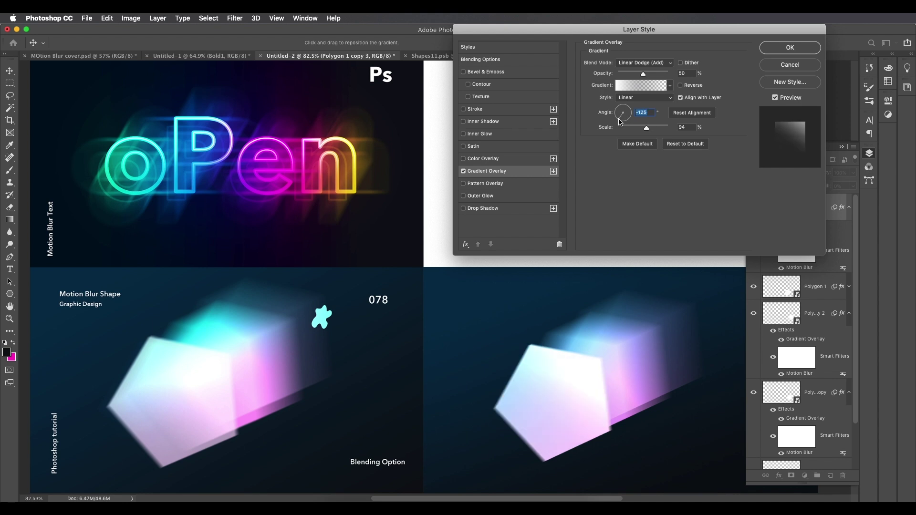
{"action": "left_click", "coordinate": [578, 381]}
Set the white gradient's scale to 110% and opacity to 70%, fine-tune its position, and apply the style
{"action": "left_click_drag", "start_coordinate": [647, 127], "coordinate": [653, 127]}
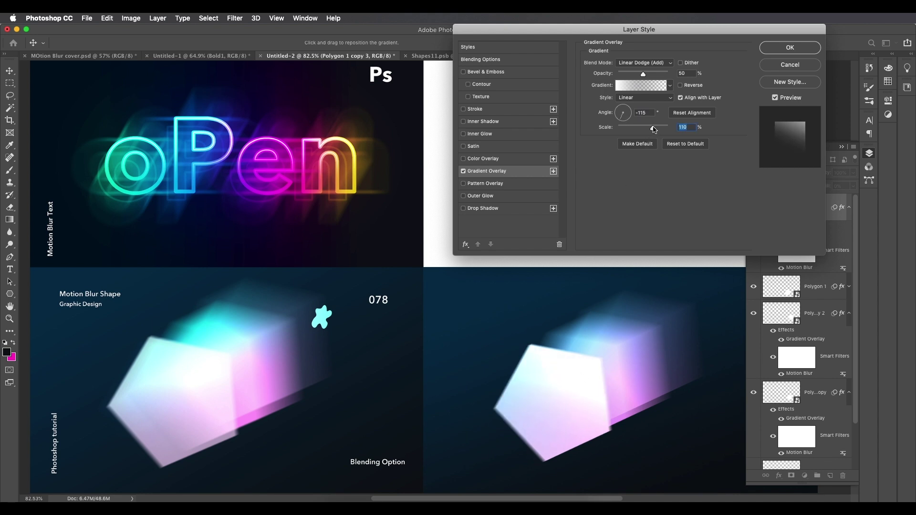
{"action": "left_click_drag", "start_coordinate": [554, 397], "coordinate": [561, 377]}
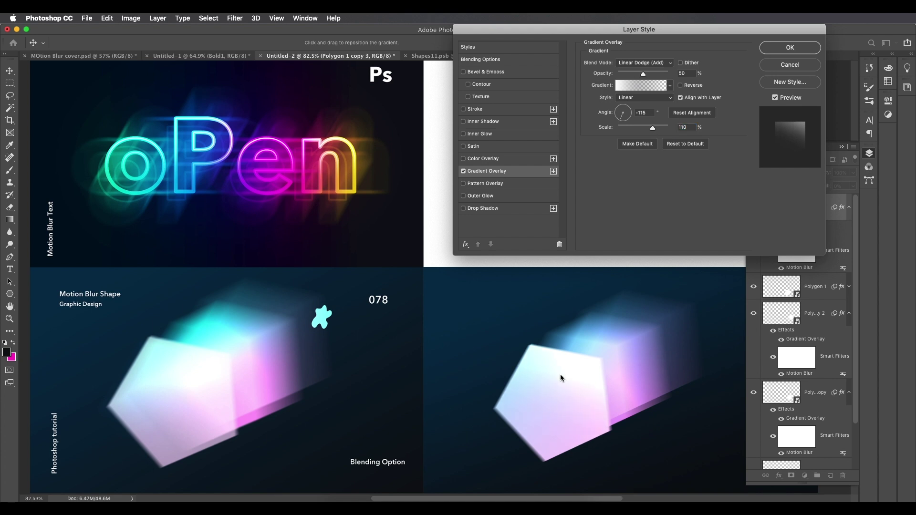
{"action": "mouse_move", "coordinate": [645, 75]}
{"action": "left_mouse_down"}
{"action": "mouse_move", "coordinate": [663, 76]}
{"action": "mouse_move", "coordinate": [654, 76]}
{"action": "left_mouse_up"}
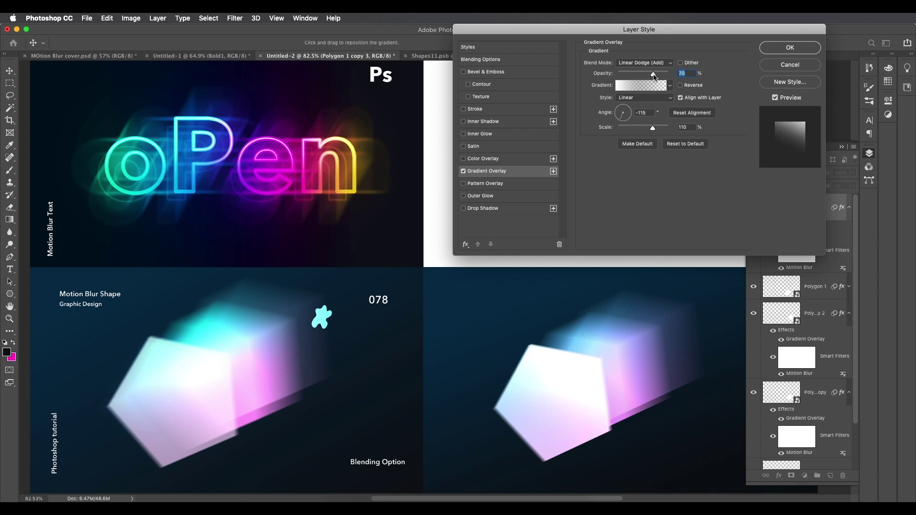
{"action": "left_click", "coordinate": [790, 48]}
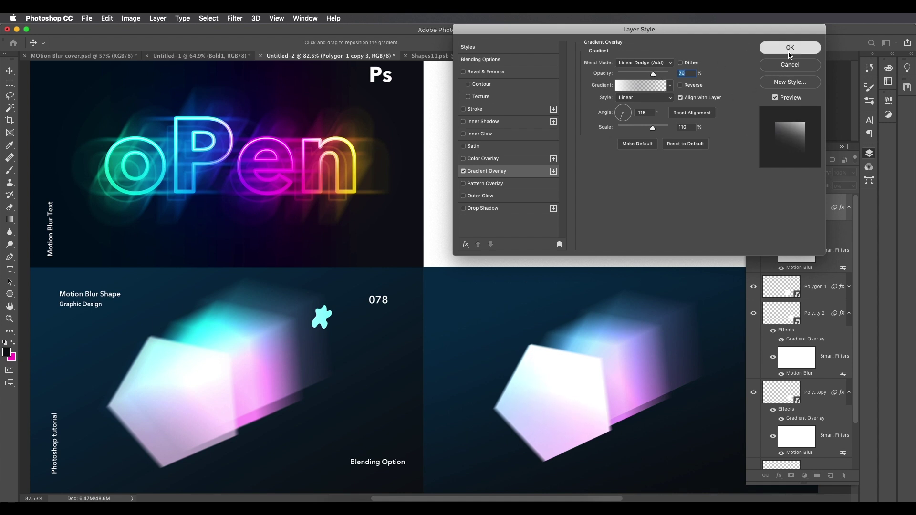
Shift the new pentagon design slightly down and to the left, and select the Polygon 1 layer
{"action": "scroll", "coordinate": [620, 311], "scroll_direction": "down", "scroll_amount": 2}
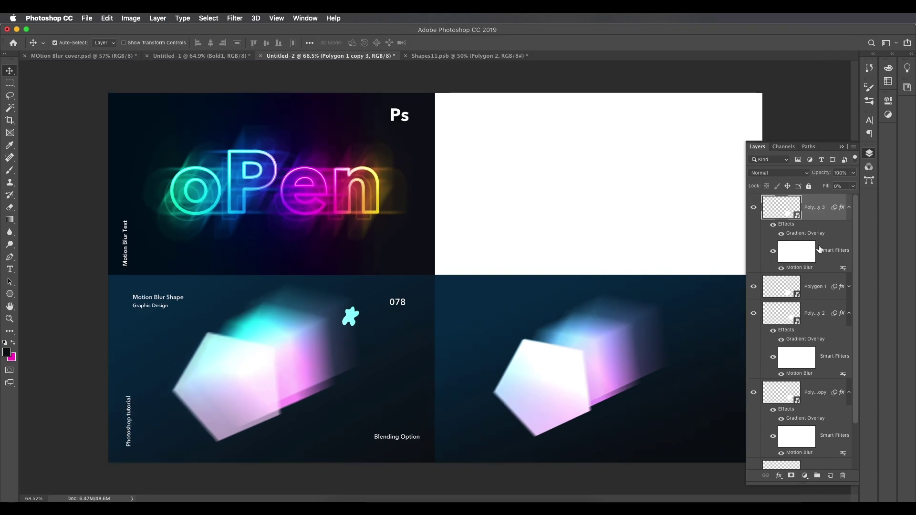
{"action": "left_click", "coordinate": [813, 287]}
{"action": "left_click_drag", "start_coordinate": [546, 371], "coordinate": [542, 371]}
{"action": "left_click_drag", "start_coordinate": [605, 368], "coordinate": [605, 371]}
{"action": "left_click", "coordinate": [823, 291]}
{"action": "key", "text": "super+equal"}
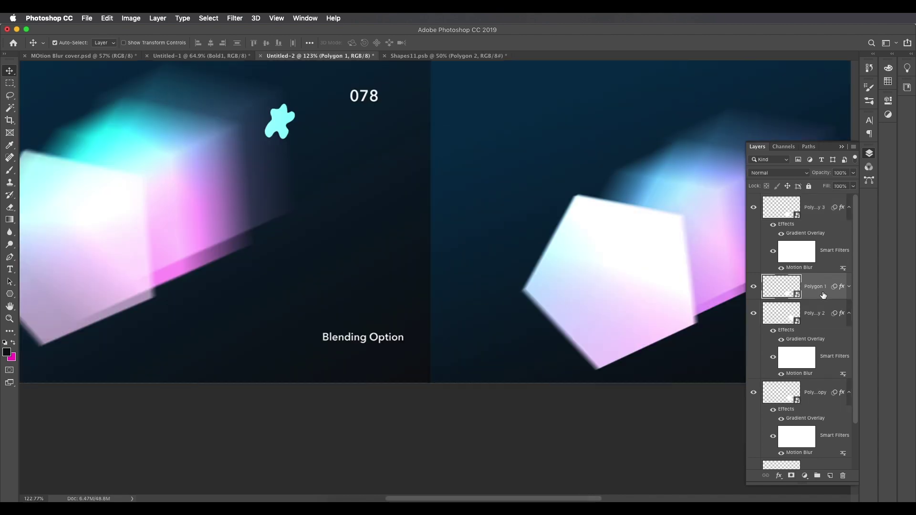
Lower the Polygon 1 layer's opacity to 73% in its blending options and apply the style
{"action": "left_click", "coordinate": [850, 215]}
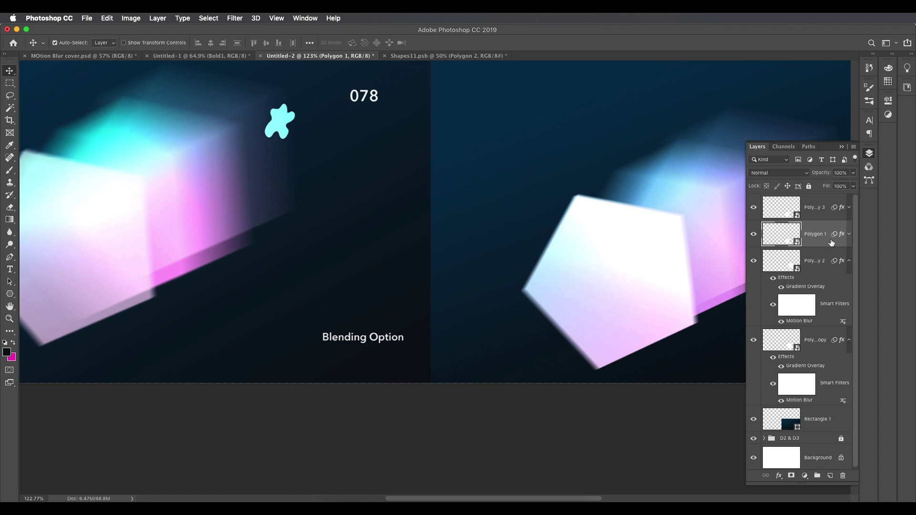
{"action": "double_click", "coordinate": [831, 243]}
{"action": "scroll", "coordinate": [557, 282], "scroll_direction": "up", "scroll_amount": 2}
{"action": "type", "text": "85"}
{"action": "scroll", "coordinate": [609, 423], "scroll_direction": "down", "scroll_amount": 5}
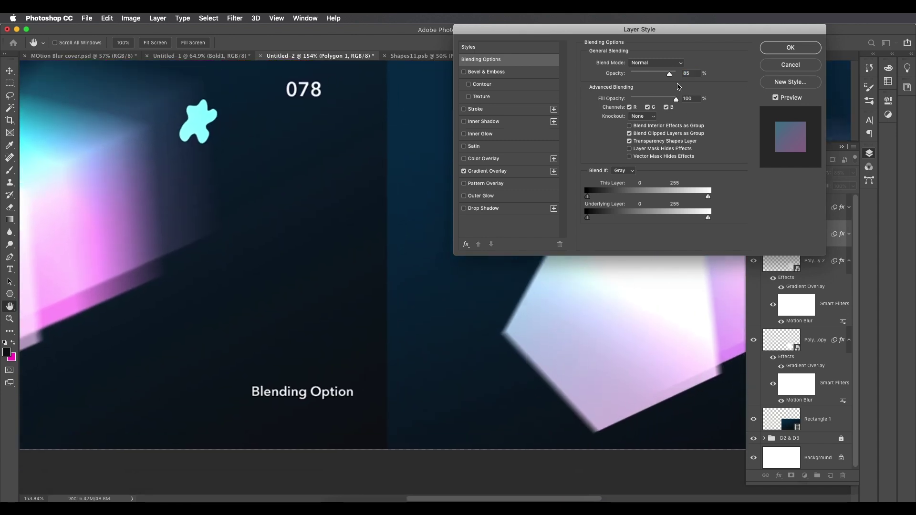
{"action": "mouse_move", "coordinate": [670, 74]}
{"action": "left_mouse_down"}
{"action": "mouse_move", "coordinate": [678, 74]}
{"action": "mouse_move", "coordinate": [665, 75]}
{"action": "left_mouse_up"}
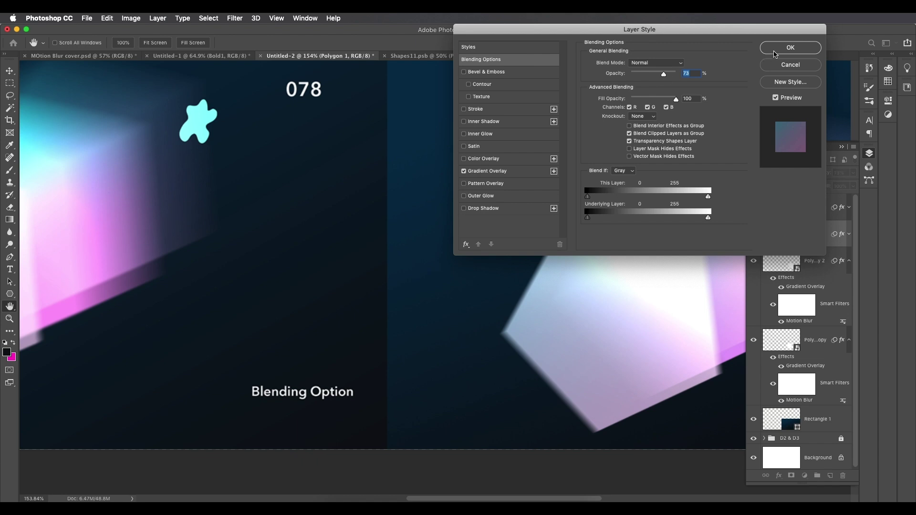
{"action": "left_click", "coordinate": [776, 51]}
{"action": "key", "text": "super+0"}
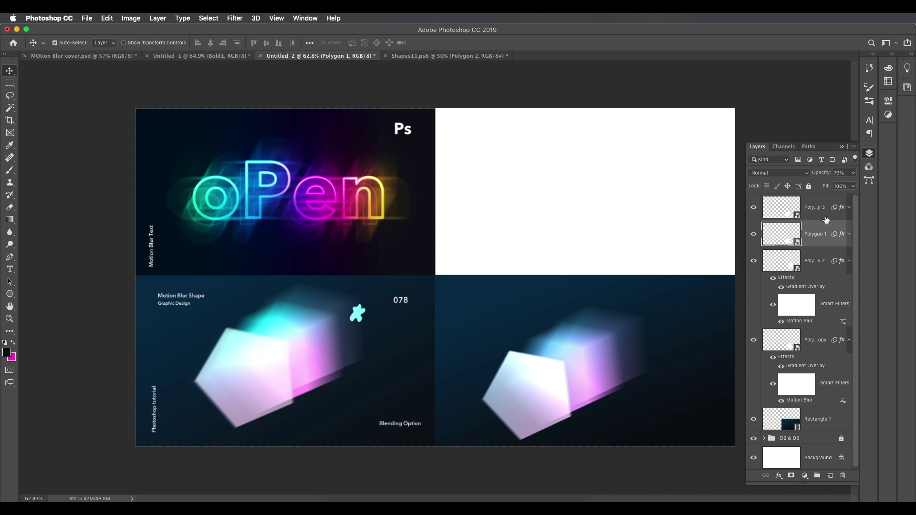
Select all four pentagon layers, move the design slightly up and to the right, and scale it down very slightly
{"action": "left_click_drag", "start_coordinate": [542, 378], "coordinate": [542, 383]}
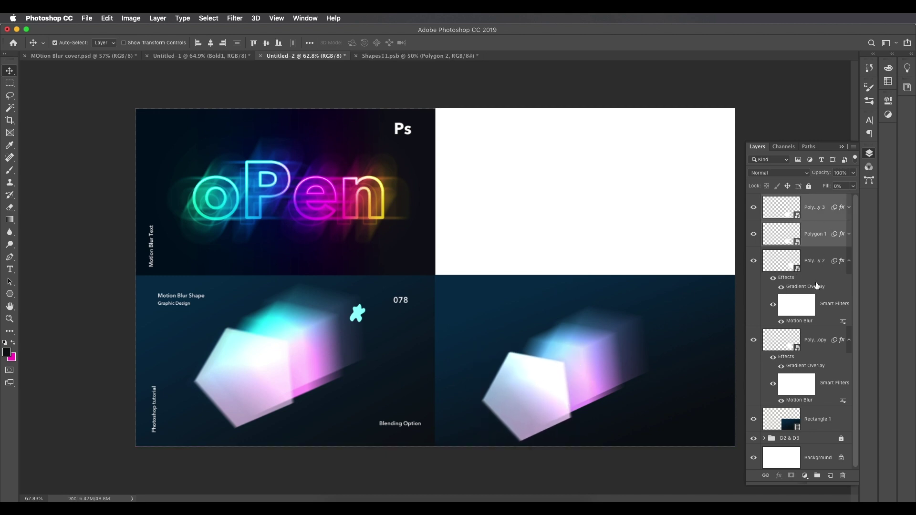
{"action": "left_click", "coordinate": [824, 217]}
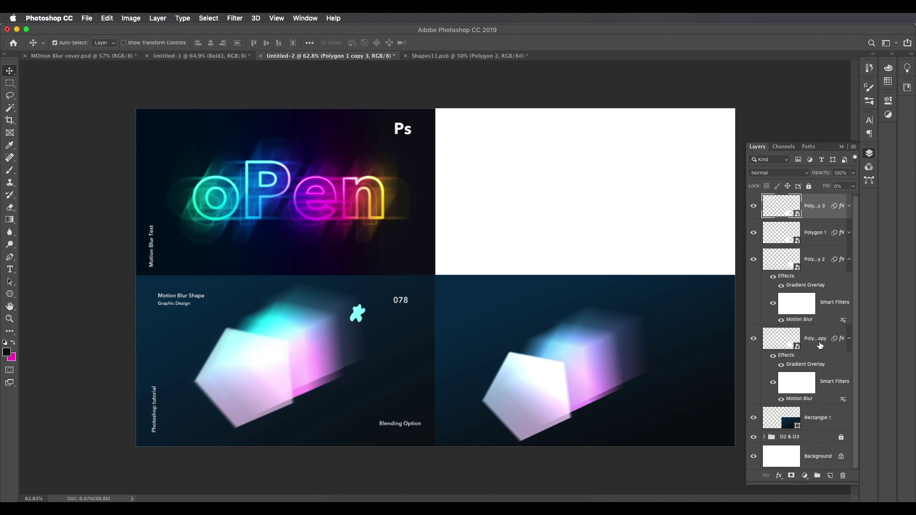
{"action": "left_click_drag", "start_coordinate": [598, 363], "coordinate": [607, 349]}
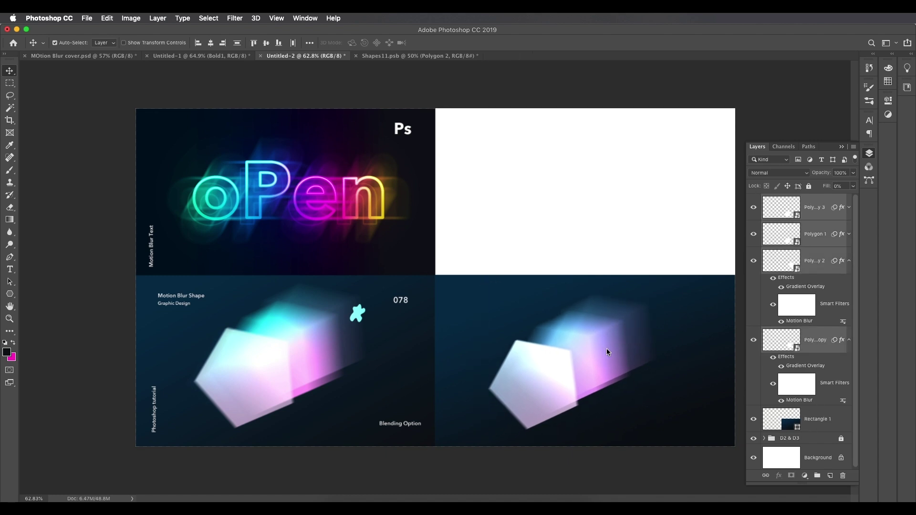
{"action": "key", "text": "super+t"}
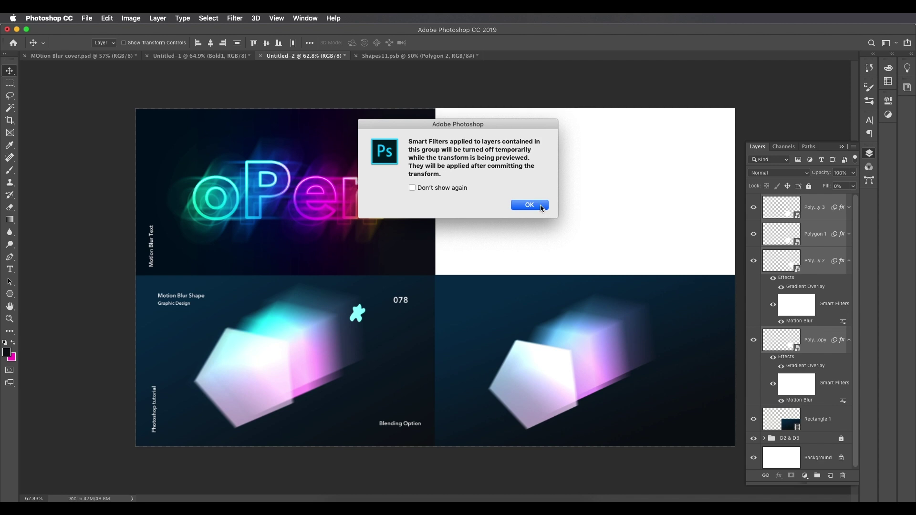
{"action": "left_click", "coordinate": [529, 205]}
{"action": "left_click_drag", "start_coordinate": [698, 282], "coordinate": [695, 285]}
{"action": "key", "text": "Return"}
{"action": "scroll", "coordinate": [634, 327], "scroll_direction": "up", "scroll_amount": 1}
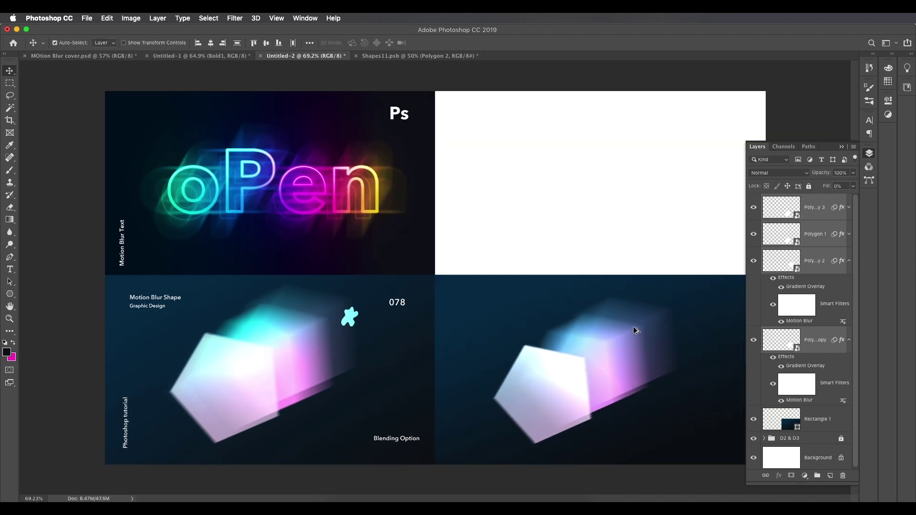
Draw a small splat-like custom shape about 44 × 52 px on the dark blue background, above the front pentagon
{"action": "scroll", "coordinate": [319, 322], "scroll_direction": "up", "scroll_amount": 5}
{"action": "scroll", "coordinate": [477, 348], "scroll_direction": "right", "scroll_amount": 8}
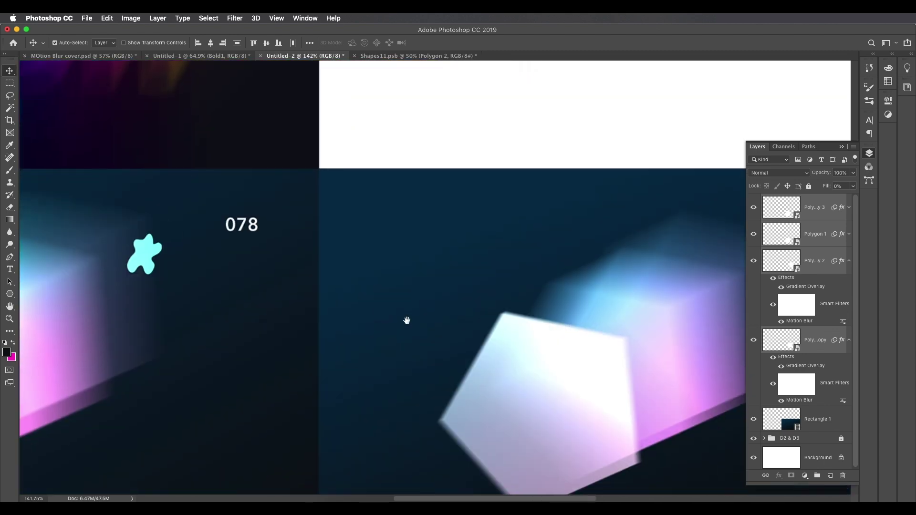
{"action": "left_click", "coordinate": [9, 294]}
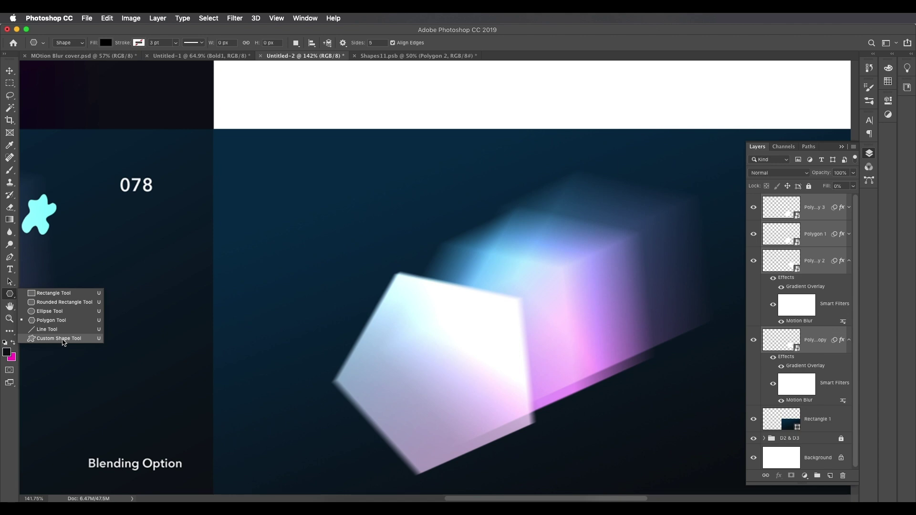
{"action": "left_click", "coordinate": [43, 339]}
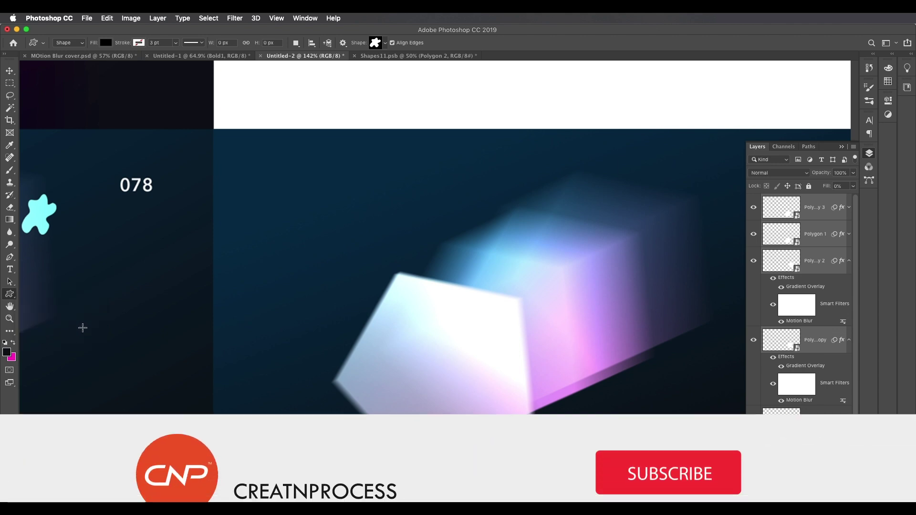
{"action": "left_click", "coordinate": [375, 47]}
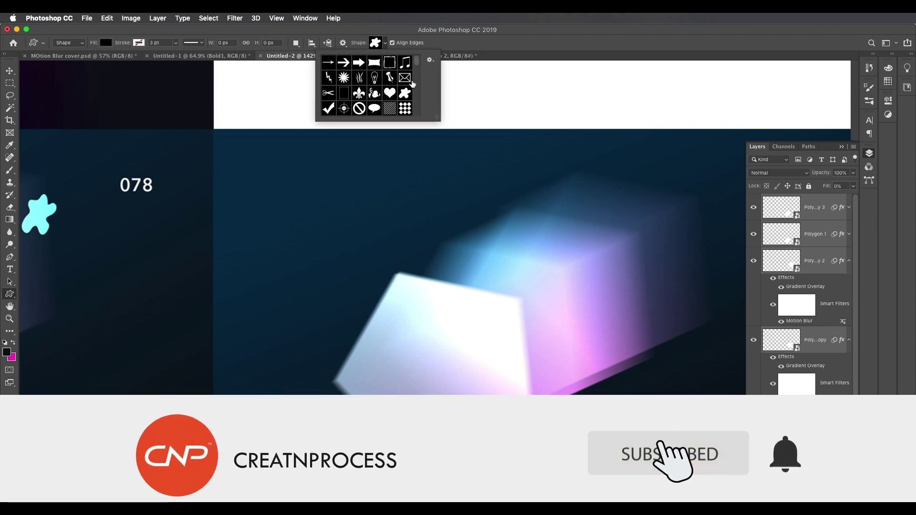
{"action": "scroll", "coordinate": [376, 81], "scroll_direction": "down", "scroll_amount": 2}
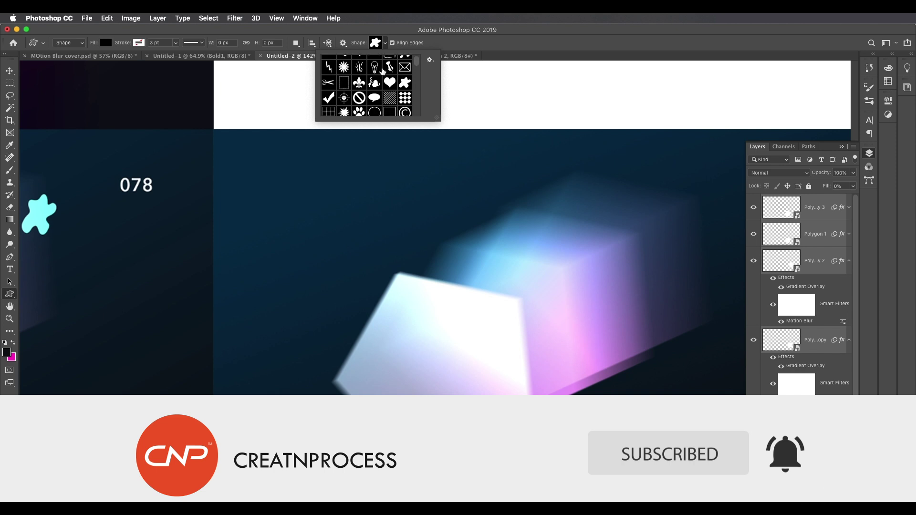
{"action": "left_click", "coordinate": [384, 47]}
{"action": "scroll", "coordinate": [529, 224], "scroll_direction": "down", "scroll_amount": 1}
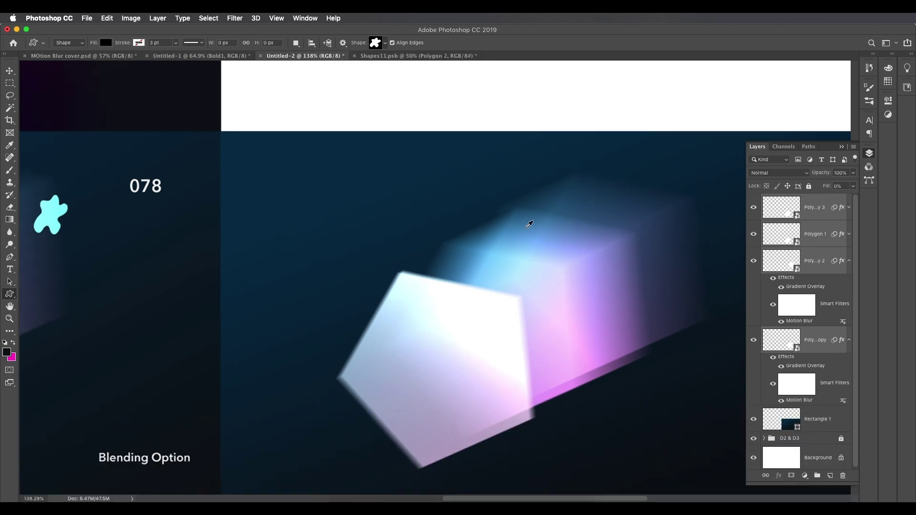
{"action": "left_click_drag", "start_coordinate": [401, 202], "coordinate": [427, 236]}
Fill the new custom shape with light cyan 8bfbfe, sampled from the matching shape in the reference design
{"action": "left_click", "coordinate": [107, 43]}
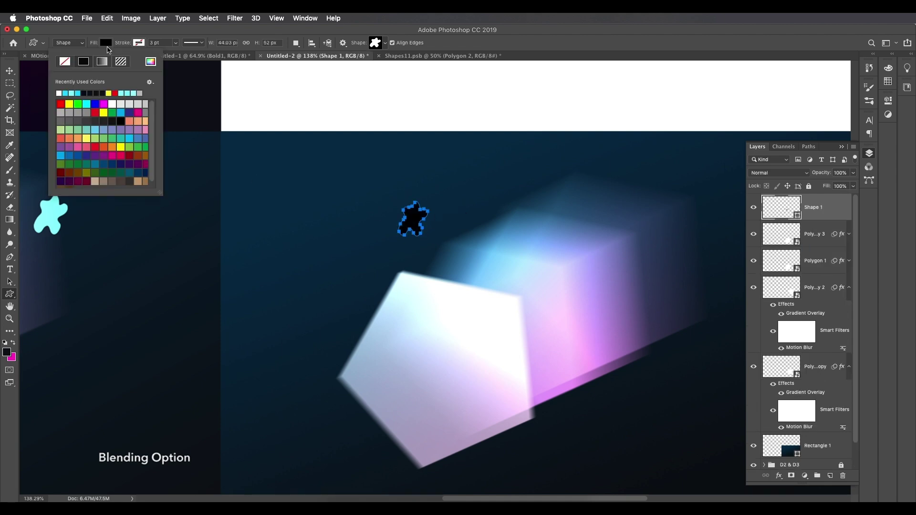
{"action": "left_click", "coordinate": [151, 61]}
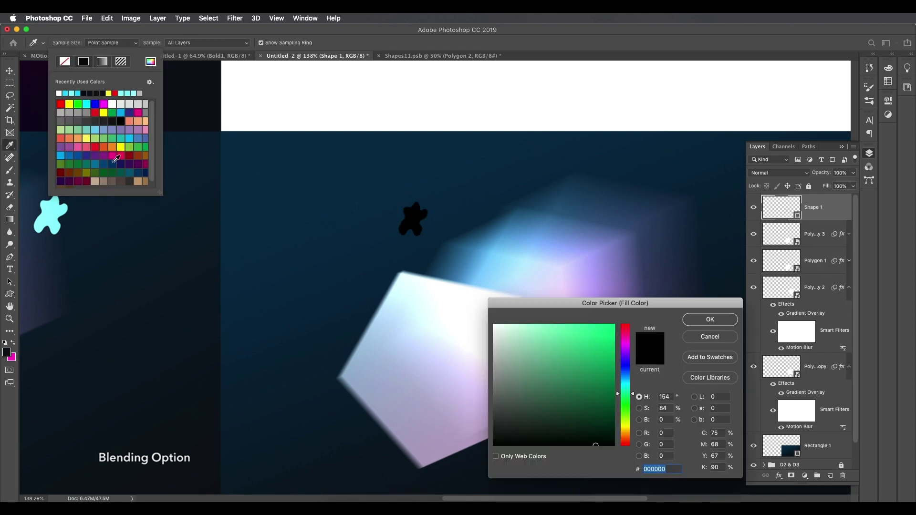
{"action": "left_click", "coordinate": [57, 208]}
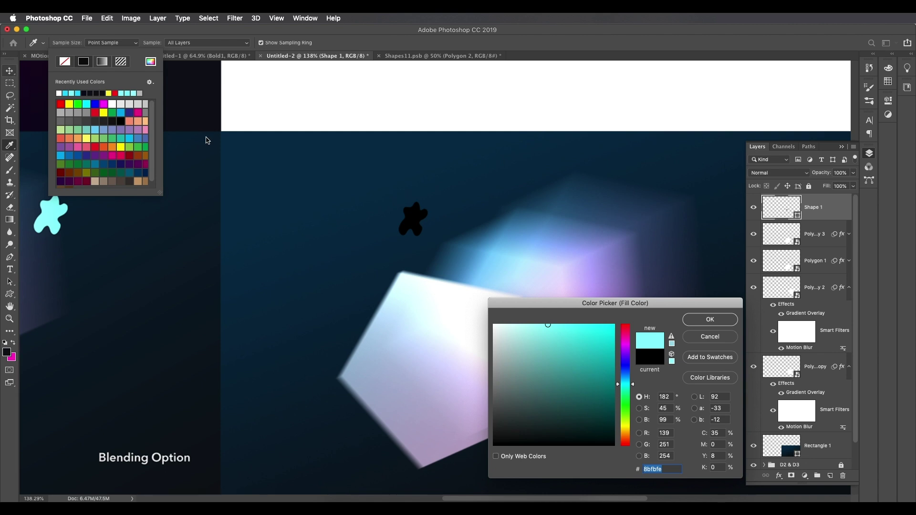
{"action": "key", "text": "Return"}
{"action": "key", "text": "super+0"}
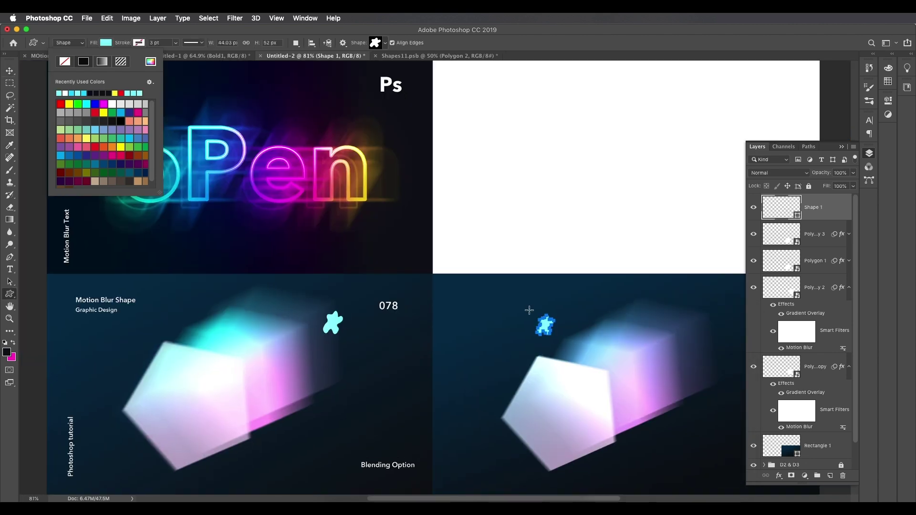
{"action": "key", "text": "Escape"}
Move the cyan shape to the far end of the pentagon's blur and place its layer directly above Rectangle 1
{"action": "key", "text": "v"}
{"action": "scroll", "coordinate": [467, 272], "scroll_direction": "down", "scroll_amount": 3}
{"action": "scroll", "coordinate": [467, 272], "scroll_direction": "right", "scroll_amount": 5}
{"action": "left_click_drag", "start_coordinate": [415, 253], "coordinate": [582, 261]}
{"action": "left_click_drag", "start_coordinate": [803, 219], "coordinate": [801, 432]}
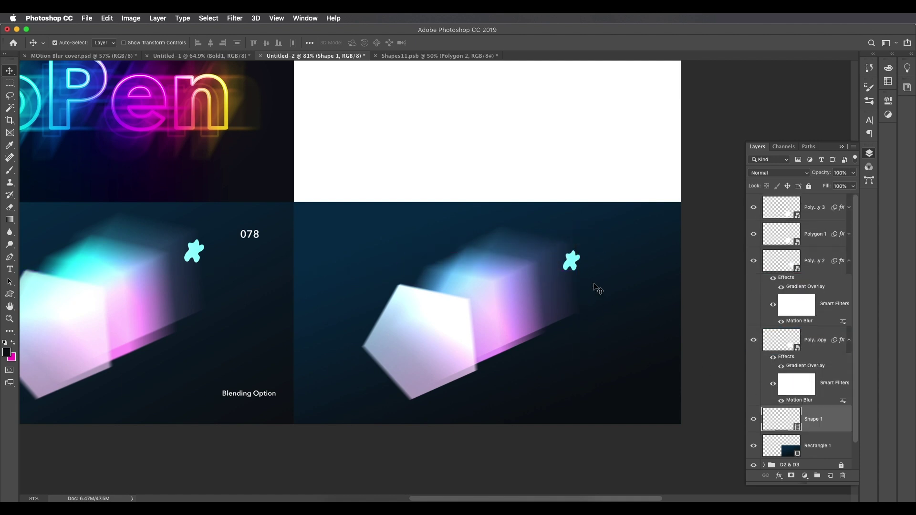
Compare the recreated pentagon design with the reference pentagon design up close
{"action": "scroll", "coordinate": [596, 289], "scroll_direction": "down", "scroll_amount": 3}
{"action": "scroll", "coordinate": [576, 272], "scroll_direction": "up", "scroll_amount": 4}
{"action": "scroll", "coordinate": [473, 281], "scroll_direction": "up", "scroll_amount": 3}
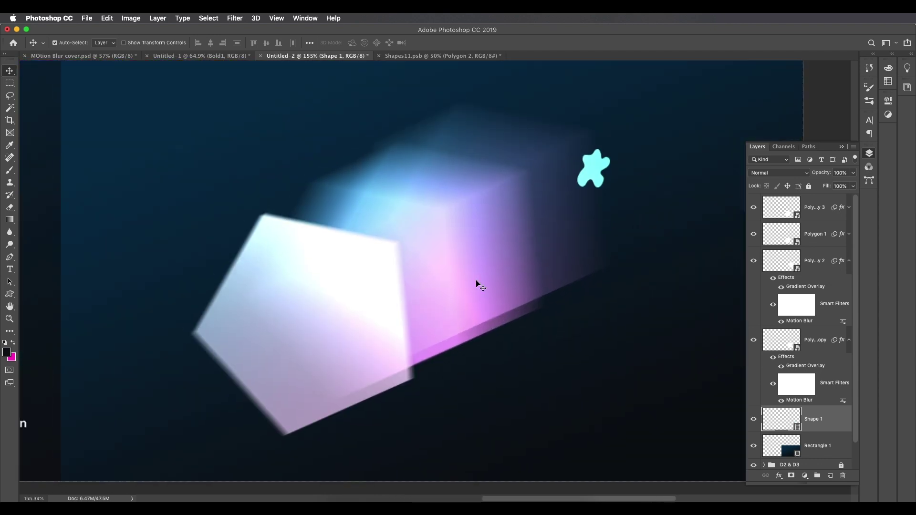
{"action": "scroll", "coordinate": [467, 272], "scroll_direction": "up", "scroll_amount": 3}
{"action": "scroll", "coordinate": [439, 239], "scroll_direction": "left", "scroll_amount": 2}
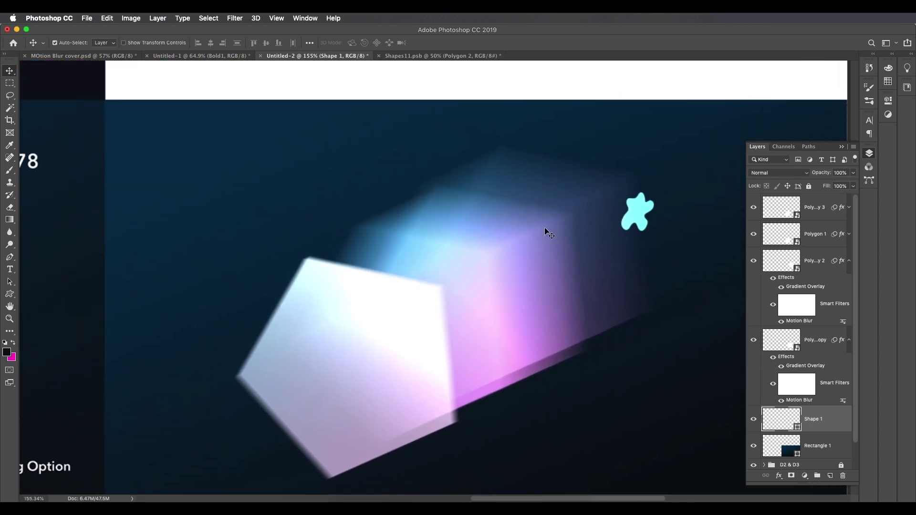
{"action": "scroll", "coordinate": [479, 246], "scroll_direction": "down", "scroll_amount": 3}
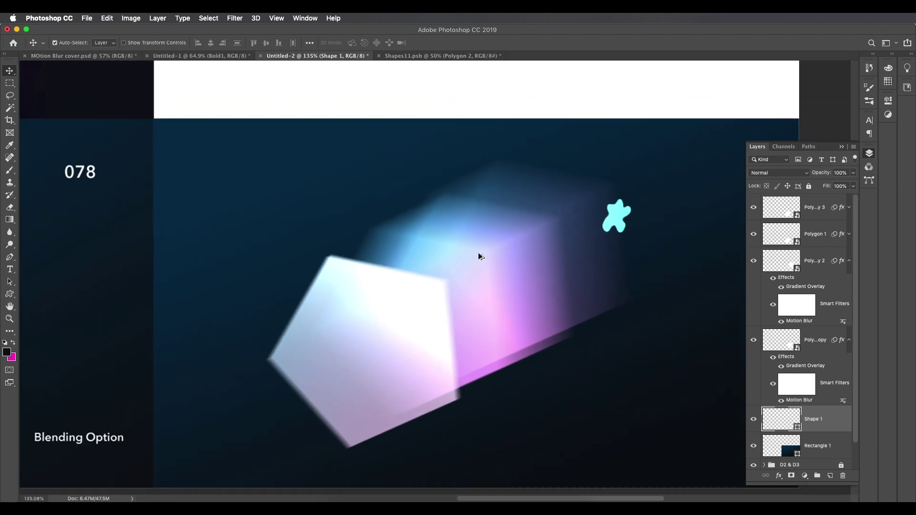
{"action": "scroll", "coordinate": [529, 260], "scroll_direction": "up", "scroll_amount": 3}
{"action": "scroll", "coordinate": [525, 263], "scroll_direction": "down", "scroll_amount": 2}
{"action": "scroll", "coordinate": [508, 297], "scroll_direction": "down", "scroll_amount": 2}
{"action": "scroll", "coordinate": [501, 287], "scroll_direction": "up", "scroll_amount": 1}
{"action": "scroll", "coordinate": [446, 272], "scroll_direction": "left", "scroll_amount": 6}
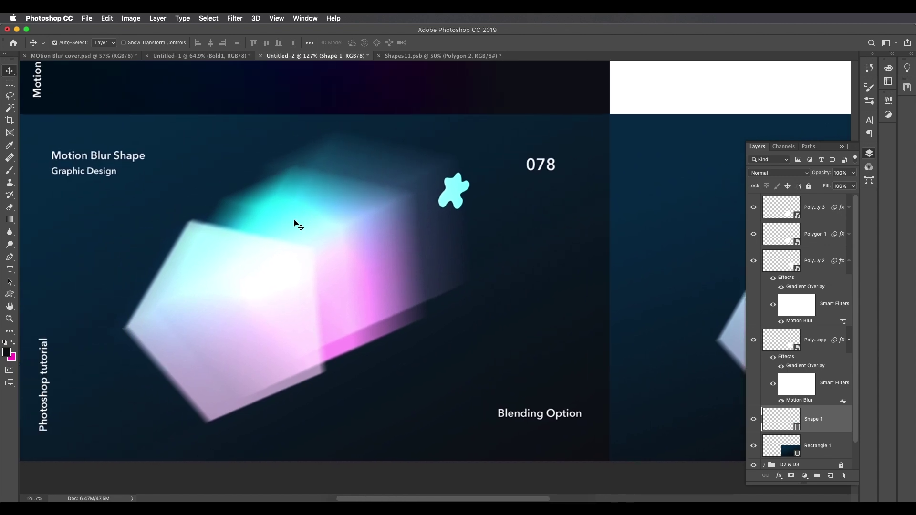
{"action": "scroll", "coordinate": [387, 266], "scroll_direction": "right", "scroll_amount": 1}
{"action": "scroll", "coordinate": [565, 280], "scroll_direction": "right", "scroll_amount": 8}
{"action": "scroll", "coordinate": [565, 280], "scroll_direction": "up", "scroll_amount": 2}
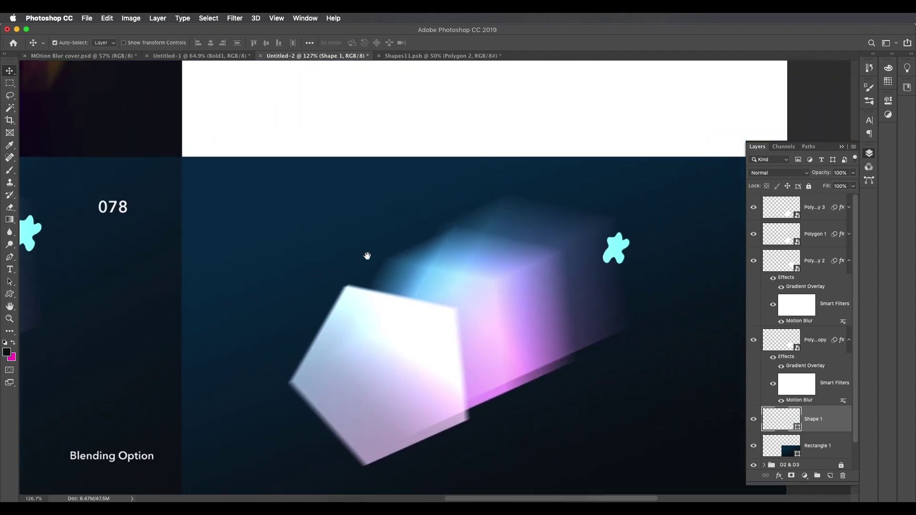
Examine the motion-blurred neon "oPen" text design and select its layer in the D2 & D3 group
{"action": "scroll", "coordinate": [368, 256], "scroll_direction": "down", "scroll_amount": 1}
{"action": "scroll", "coordinate": [358, 272], "scroll_direction": "up", "scroll_amount": 5}
{"action": "scroll", "coordinate": [358, 272], "scroll_direction": "up", "scroll_amount": 1}
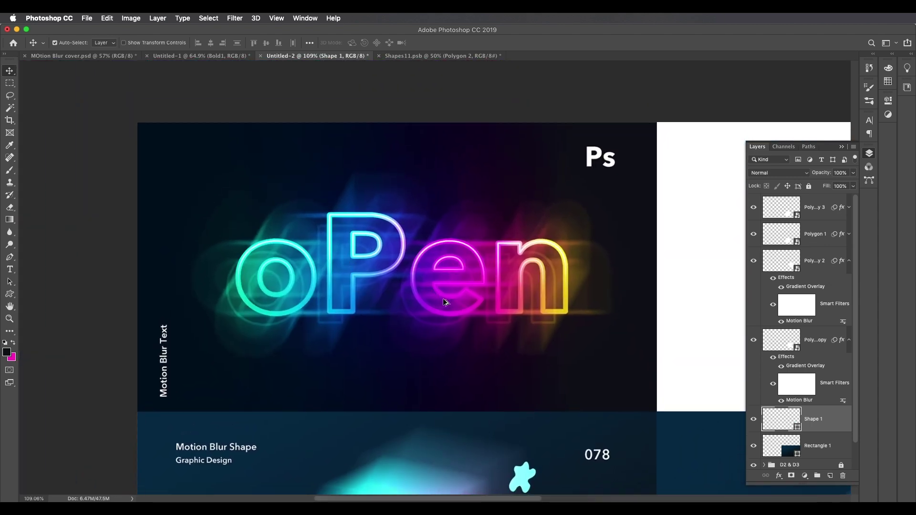
{"action": "scroll", "coordinate": [446, 317], "scroll_direction": "down", "scroll_amount": 3}
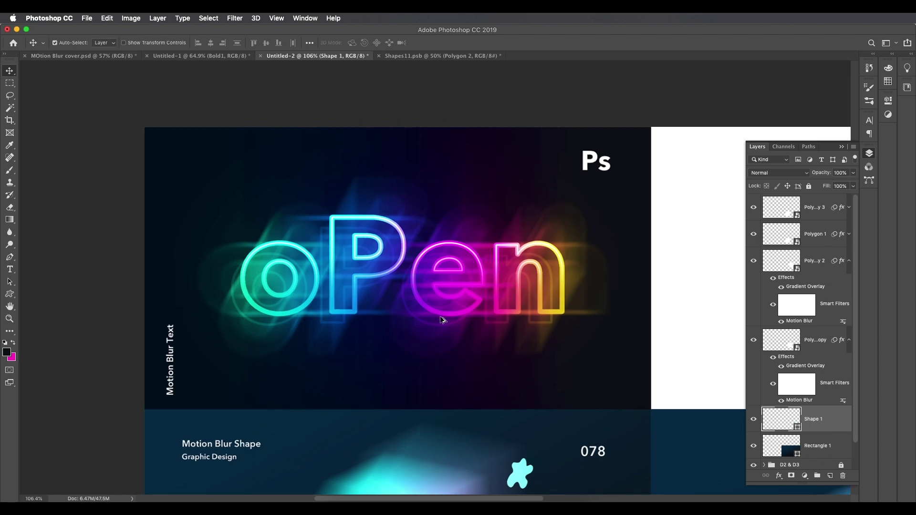
{"action": "scroll", "coordinate": [448, 316], "scroll_direction": "up", "scroll_amount": 2}
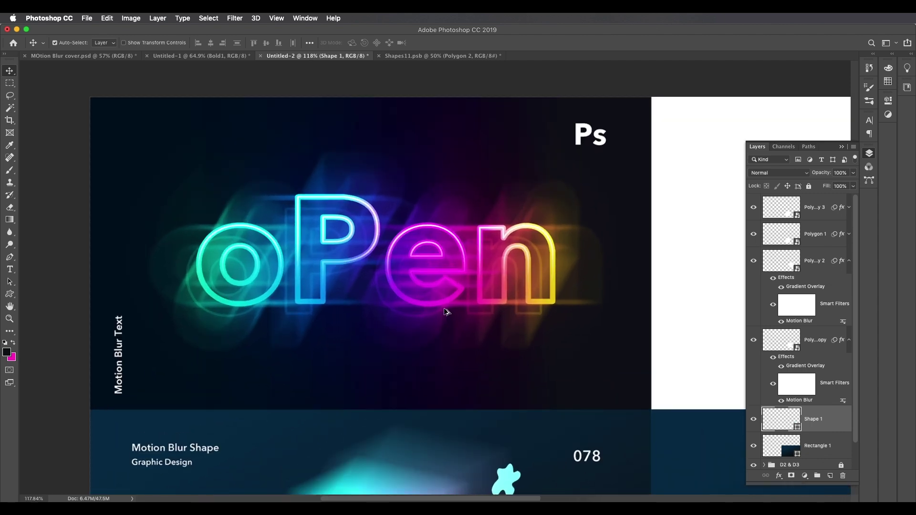
{"action": "left_click", "coordinate": [447, 311]}
{"action": "left_click_drag", "start_coordinate": [347, 253], "coordinate": [365, 262]}
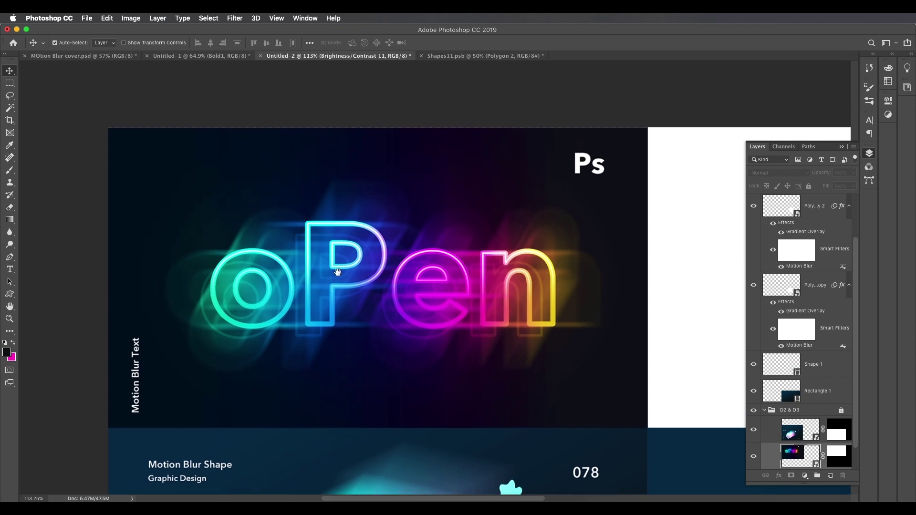
{"action": "left_click_drag", "start_coordinate": [540, 284], "coordinate": [383, 265]}
Draw a black rectangle about 1001 × 561 px covering the empty white area beside the "oPen" design
{"action": "scroll", "coordinate": [383, 268], "scroll_direction": "down", "scroll_amount": 3}
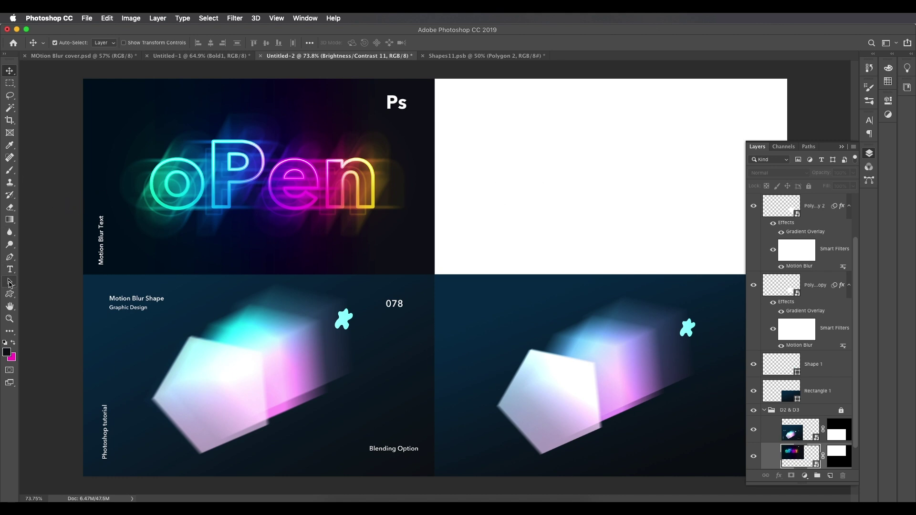
{"action": "left_click", "coordinate": [10, 294]}
{"action": "left_click", "coordinate": [10, 294]}
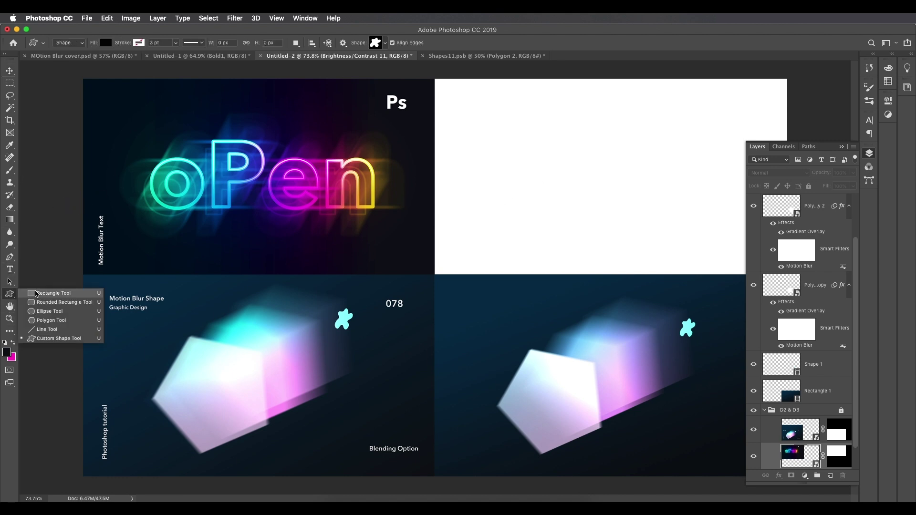
{"action": "left_click", "coordinate": [48, 293]}
{"action": "left_click_drag", "start_coordinate": [435, 78], "coordinate": [790, 275]}
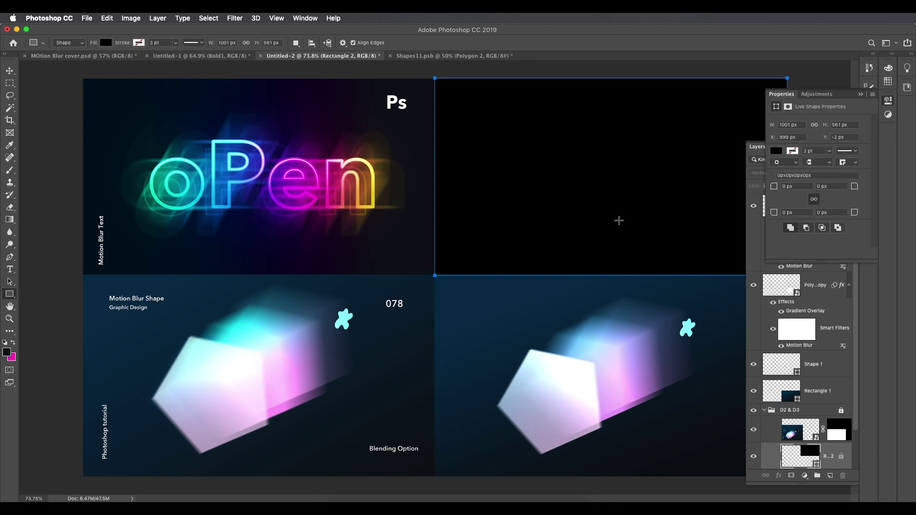
{"action": "left_click", "coordinate": [10, 71]}
Change the rectangle's fill from black to a very dark navy blue
{"action": "scroll", "coordinate": [485, 143], "scroll_direction": "up", "scroll_amount": 3}
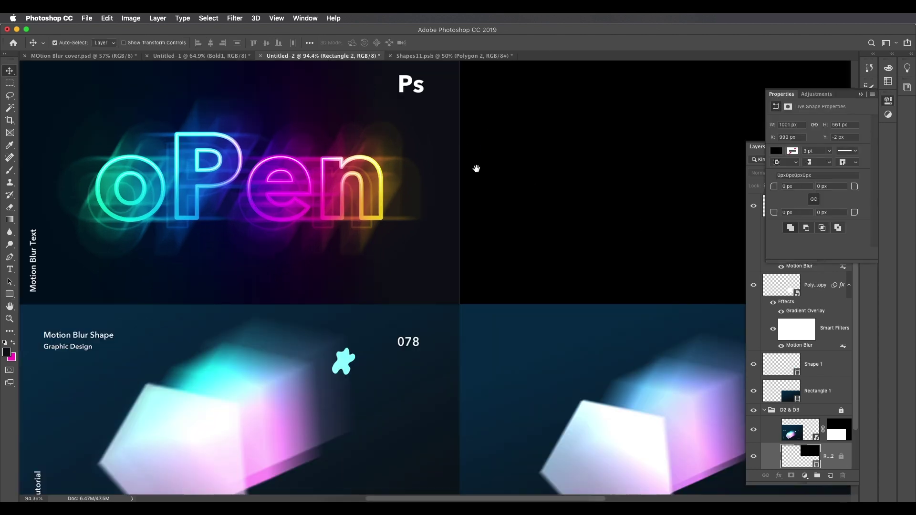
{"action": "scroll", "coordinate": [491, 180], "scroll_direction": "down", "scroll_amount": 1}
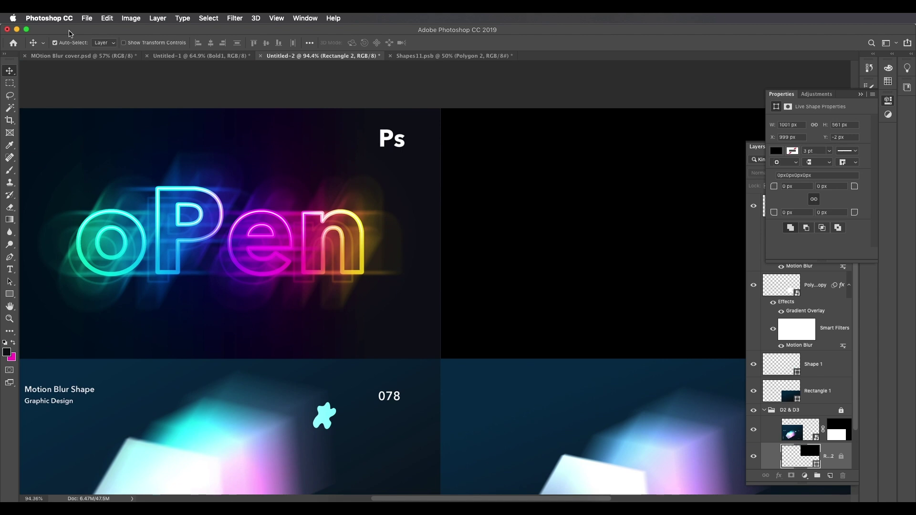
{"action": "left_click", "coordinate": [10, 294]}
{"action": "left_click", "coordinate": [104, 43]}
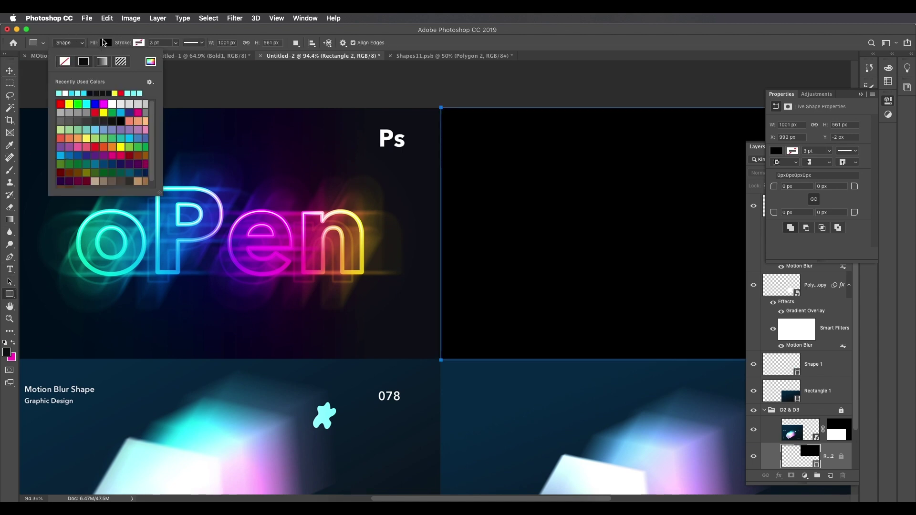
{"action": "left_click", "coordinate": [150, 61]}
{"action": "left_click", "coordinate": [262, 123]}
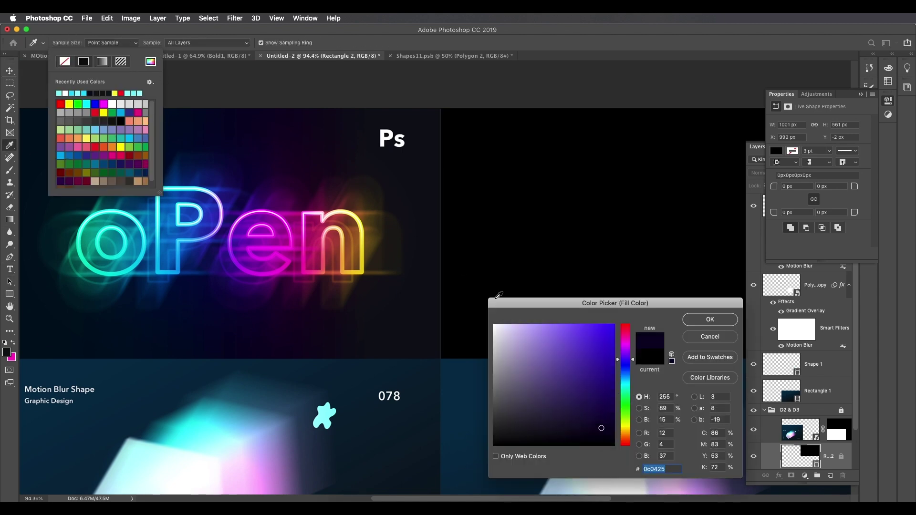
{"action": "left_click", "coordinate": [623, 366]}
{"action": "left_click", "coordinate": [612, 421]}
{"action": "left_click", "coordinate": [697, 321]}
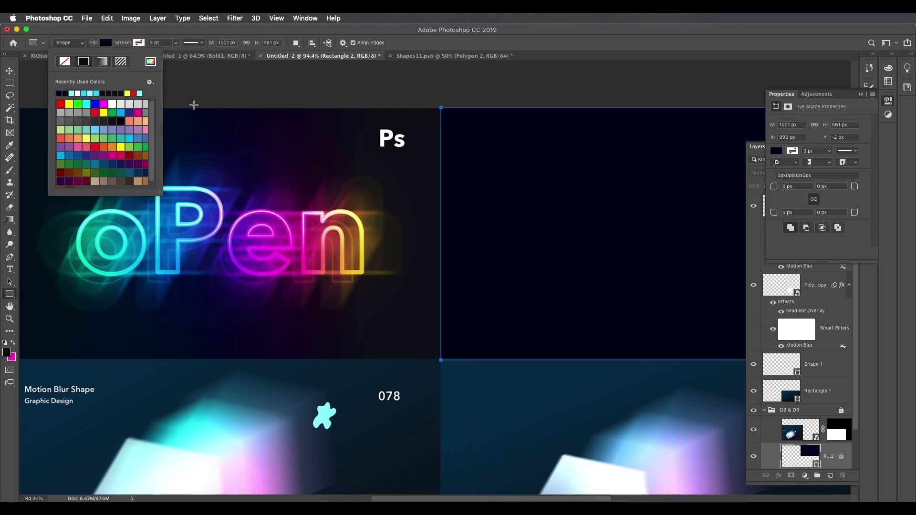
{"action": "key", "text": "Escape"}
{"action": "key", "text": "v"}
{"action": "key", "text": "super+0"}
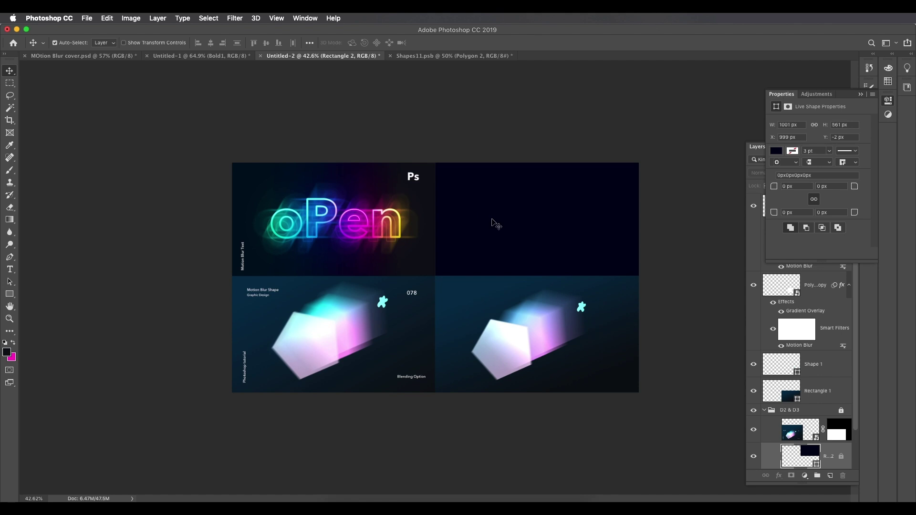
Group all the pentagon design layers, from Rectangle 1 up to the topmost polygon copy
{"action": "scroll", "coordinate": [508, 211], "scroll_direction": "up", "scroll_amount": 2}
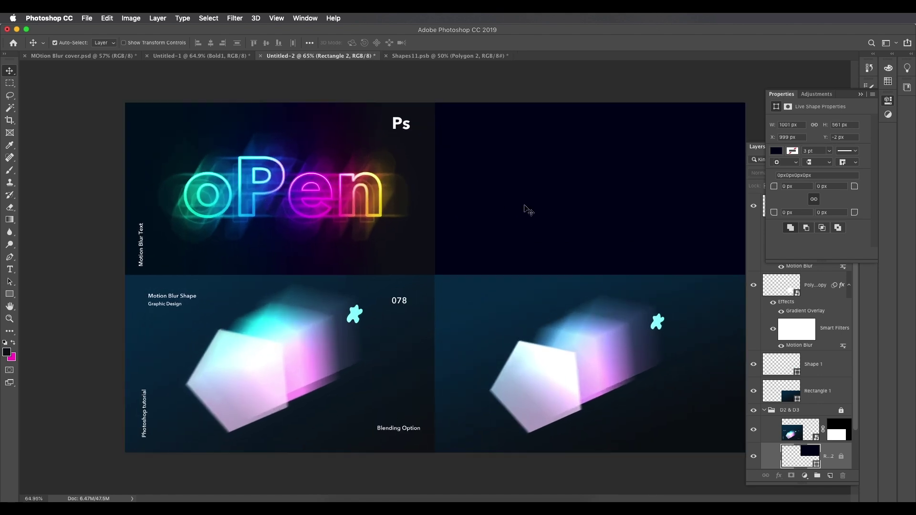
{"action": "key", "text": "t"}
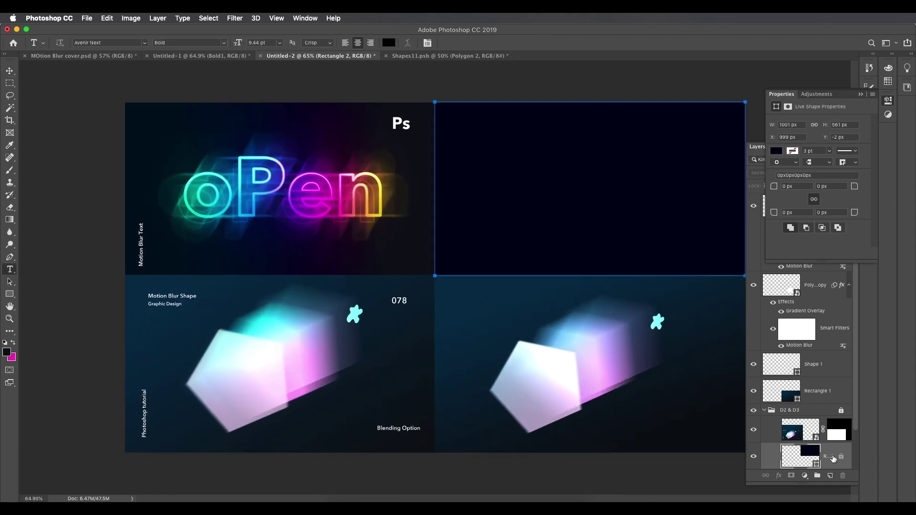
{"action": "scroll", "coordinate": [833, 466], "scroll_direction": "up", "scroll_amount": 2}
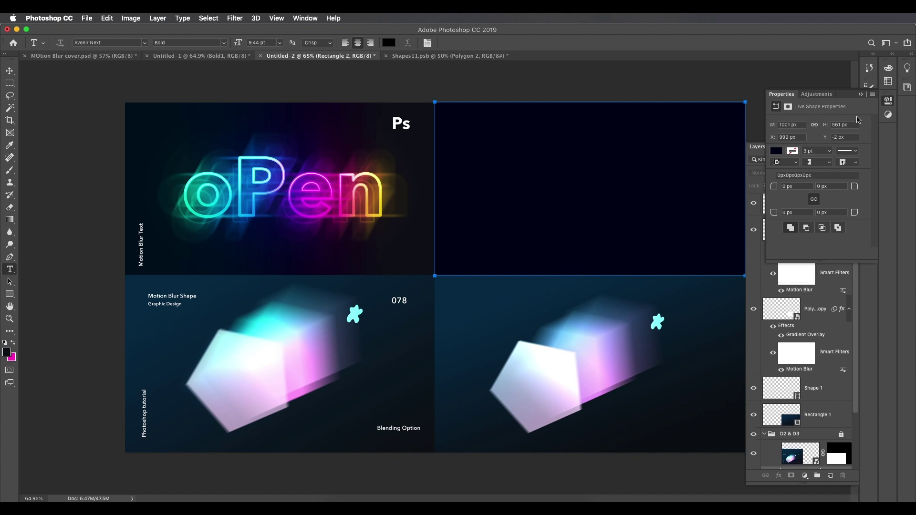
{"action": "left_click", "coordinate": [861, 95]}
{"action": "left_click", "coordinate": [820, 203]}
{"action": "scroll", "coordinate": [821, 208], "scroll_direction": "up", "scroll_amount": 2}
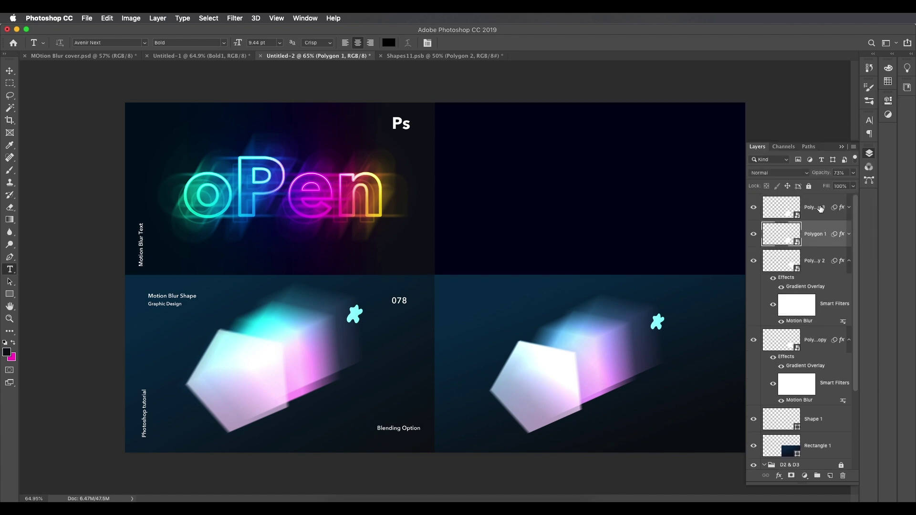
{"action": "left_click", "coordinate": [825, 210]}
{"action": "scroll", "coordinate": [803, 329], "scroll_direction": "down", "scroll_amount": 2}
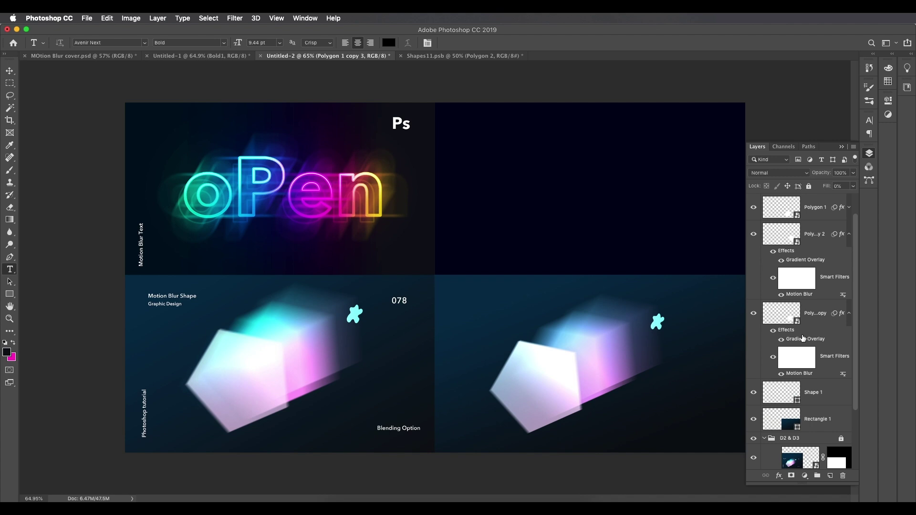
{"action": "left_click", "coordinate": [818, 420]}
{"action": "scroll", "coordinate": [814, 258], "scroll_direction": "up", "scroll_amount": 2}
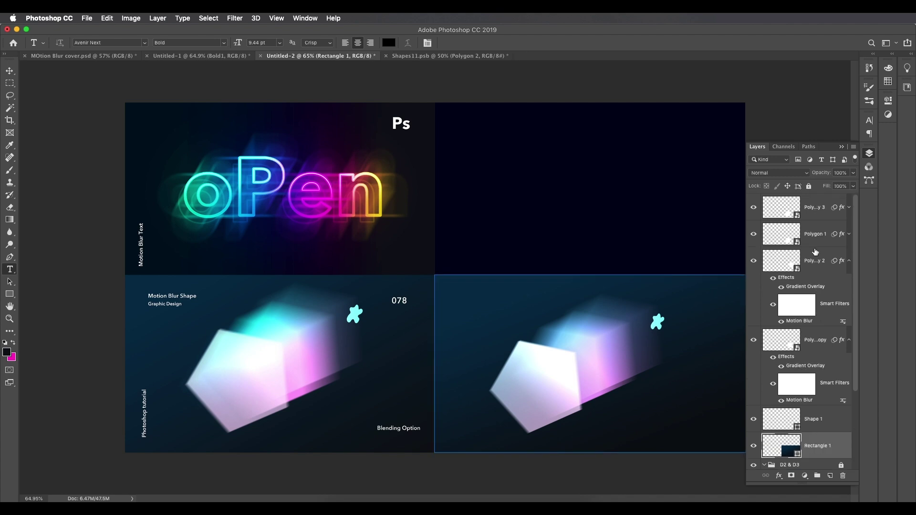
{"action": "left_click", "coordinate": [817, 212], "text": "shift"}
{"action": "key", "text": "super+g"}
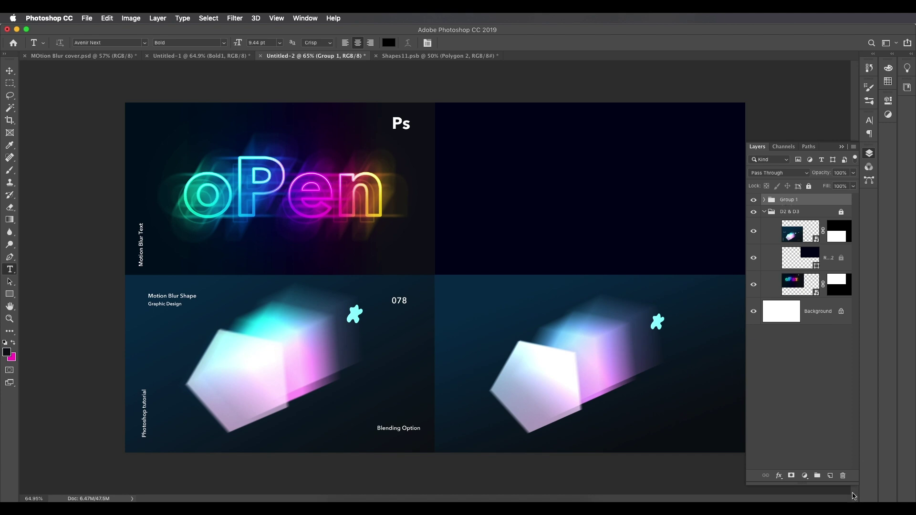
Add the text "oPen" on a new layer, then enlarge and centre it on the dark navy rectangle
{"action": "left_click", "coordinate": [831, 476]}
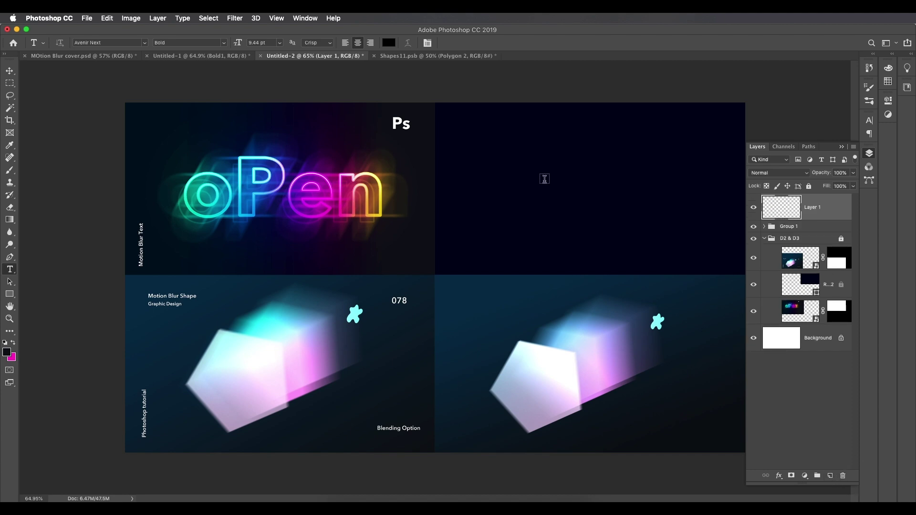
{"action": "type", "text": "oPen"}
{"action": "key", "text": "ctrl+t"}
{"action": "left_click_drag", "start_coordinate": [630, 143], "coordinate": [695, 122]}
{"action": "left_click_drag", "start_coordinate": [630, 167], "coordinate": [607, 194]}
{"action": "key", "text": "Return"}
Set the "oPen" text colour to white
{"action": "key", "text": "t"}
{"action": "left_click", "coordinate": [387, 42]}
{"action": "left_click_drag", "start_coordinate": [497, 338], "coordinate": [492, 322]}
{"action": "left_click", "coordinate": [710, 320]}
{"action": "key", "text": "v"}
Duplicate the oPen text layer and hide the original
{"action": "scroll", "coordinate": [618, 215], "scroll_direction": "up", "scroll_amount": 5}
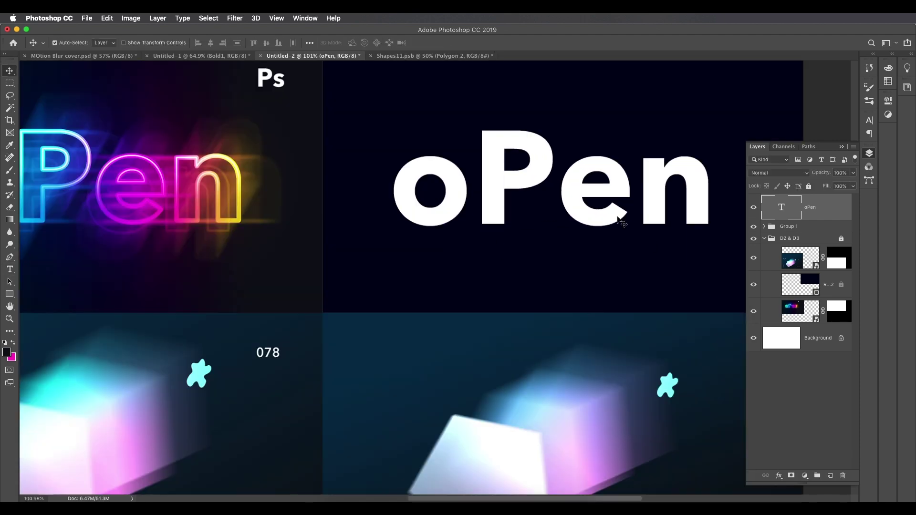
{"action": "scroll", "coordinate": [539, 266], "scroll_direction": "right", "scroll_amount": 2}
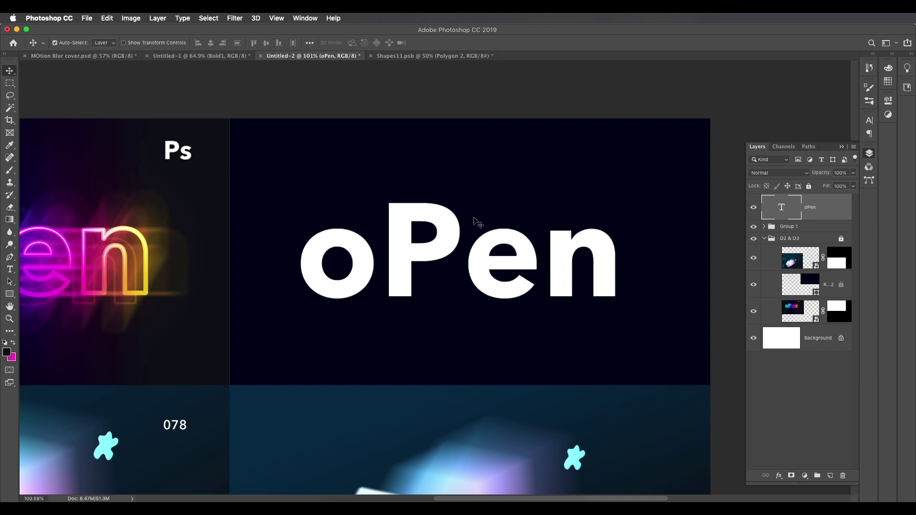
{"action": "left_click_drag", "start_coordinate": [832, 213], "coordinate": [831, 475]}
{"action": "left_click", "coordinate": [754, 235]}
Add a Gradient Overlay to the oPen copy layer using the green, blue, magenta and yellow preset gradient
{"action": "double_click", "coordinate": [847, 216]}
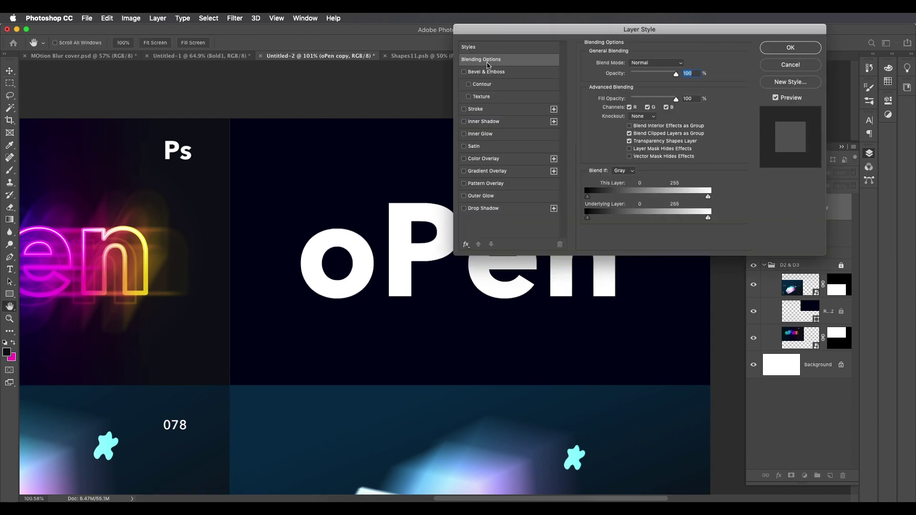
{"action": "left_click", "coordinate": [464, 171]}
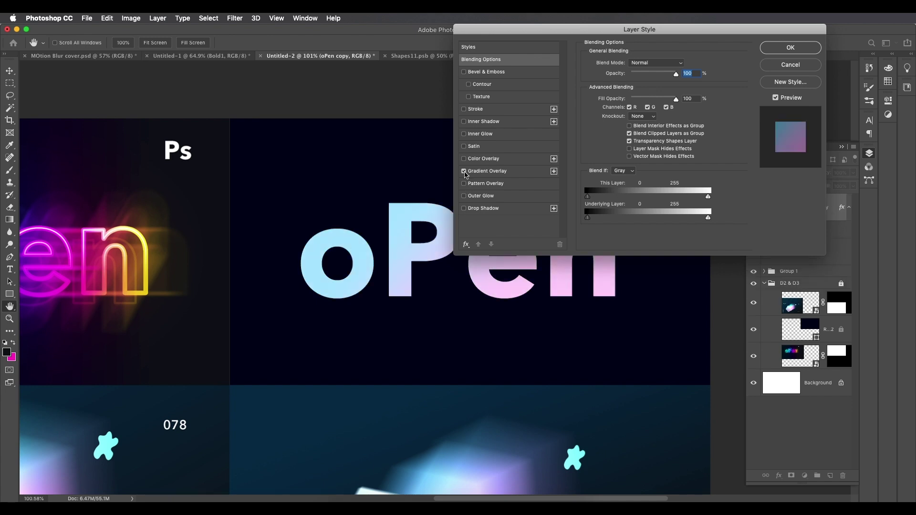
{"action": "left_click", "coordinate": [485, 173]}
{"action": "left_click", "coordinate": [638, 89]}
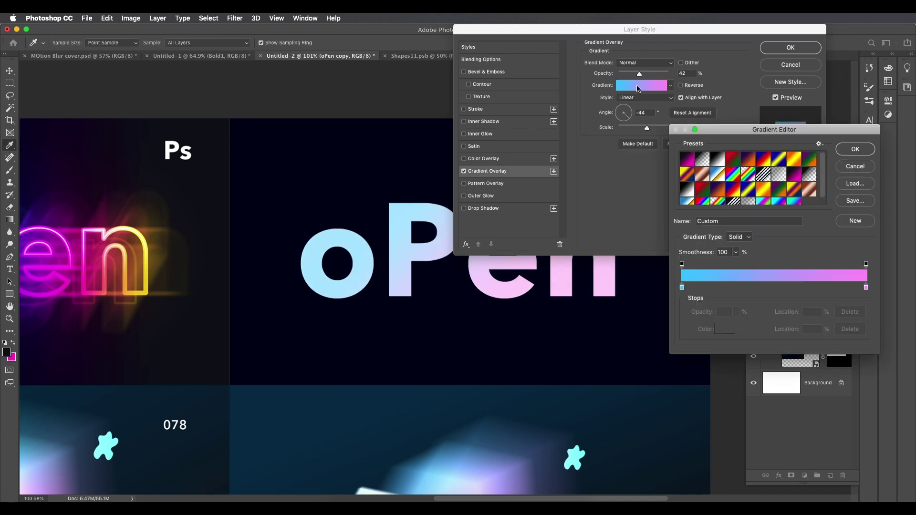
{"action": "scroll", "coordinate": [785, 203], "scroll_direction": "down", "scroll_amount": 1}
{"action": "left_click", "coordinate": [796, 198]}
{"action": "scroll", "coordinate": [200, 351], "scroll_direction": "down", "scroll_amount": 2}
{"action": "scroll", "coordinate": [188, 348], "scroll_direction": "left", "scroll_amount": 5}
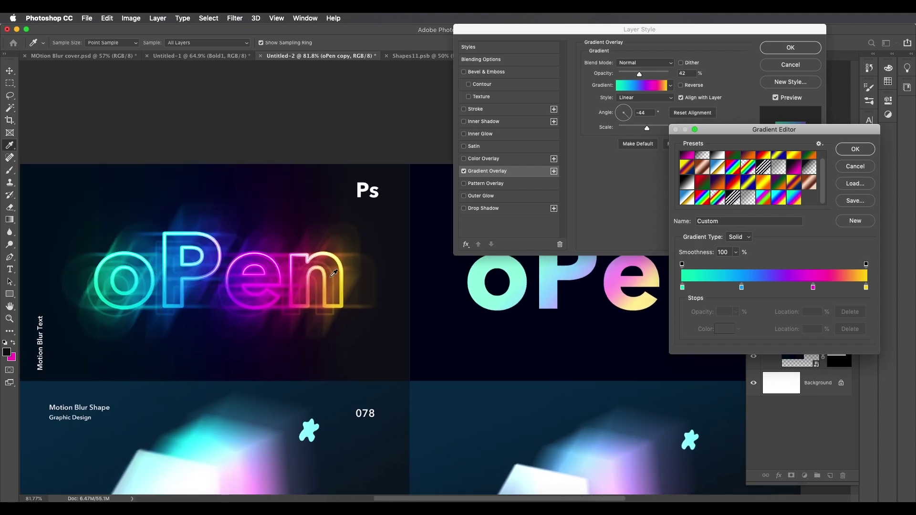
Examine the hex colour codes of the gradient's green, blue, magenta and yellow stops
{"action": "left_click", "coordinate": [683, 288]}
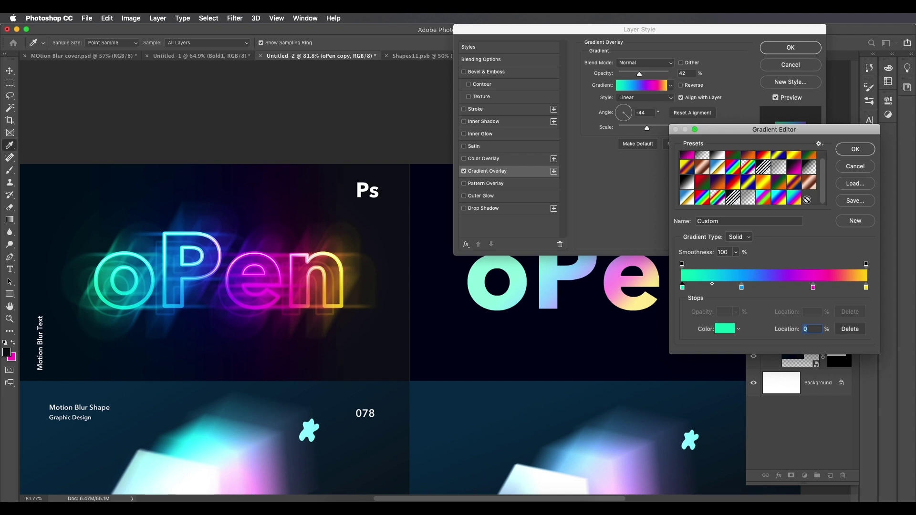
{"action": "double_click", "coordinate": [683, 288]}
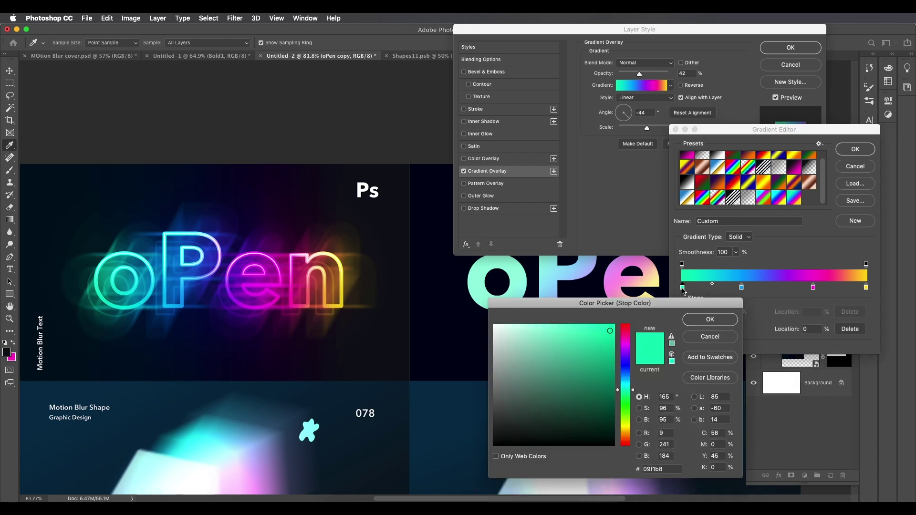
{"action": "left_click_drag", "start_coordinate": [673, 469], "coordinate": [624, 469]}
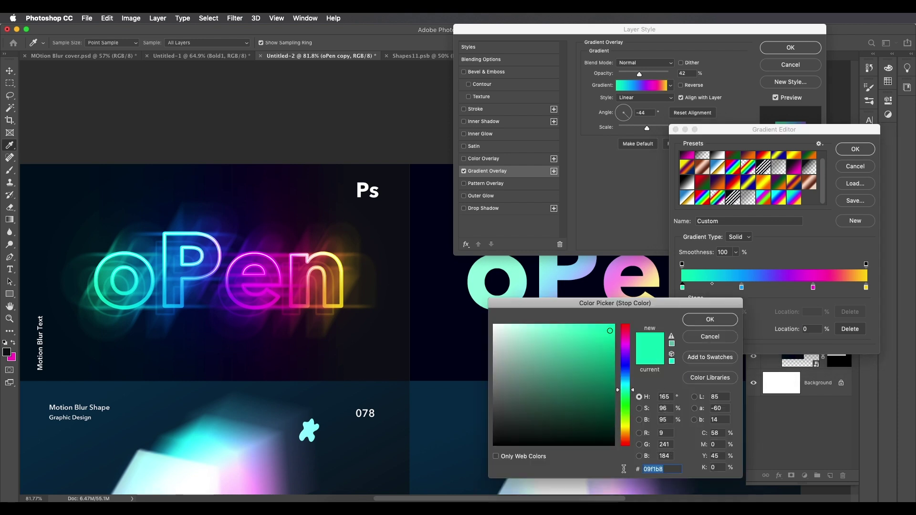
{"action": "left_click", "coordinate": [697, 325]}
{"action": "double_click", "coordinate": [741, 288]}
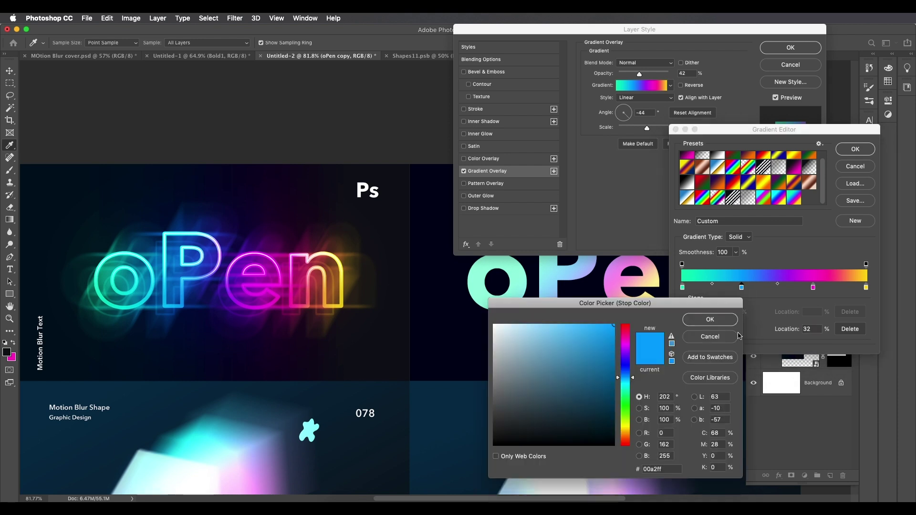
{"action": "left_click_drag", "start_coordinate": [671, 469], "coordinate": [621, 470]}
{"action": "left_click", "coordinate": [722, 327]}
{"action": "double_click", "coordinate": [814, 288]}
{"action": "left_click_drag", "start_coordinate": [673, 469], "coordinate": [614, 467]}
{"action": "left_click", "coordinate": [734, 322]}
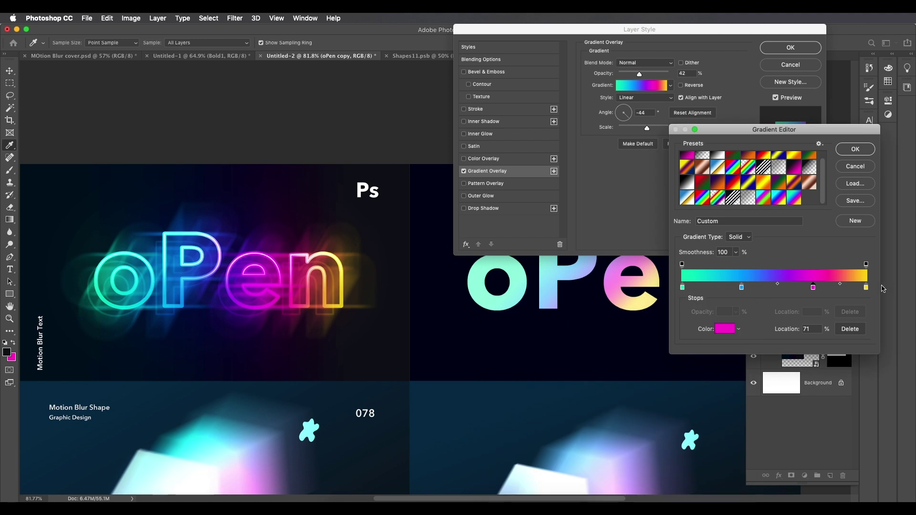
{"action": "double_click", "coordinate": [867, 288]}
{"action": "left_click_drag", "start_coordinate": [668, 470], "coordinate": [588, 452]}
{"action": "left_click", "coordinate": [697, 320]}
Accept the gradient and set the overlay to 100% opacity with a 0° angle
{"action": "left_click", "coordinate": [857, 150]}
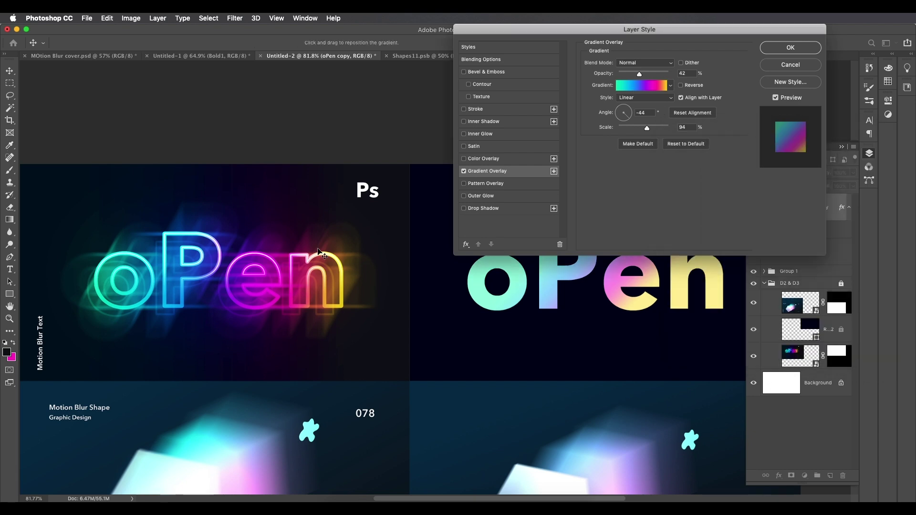
{"action": "left_click_drag", "start_coordinate": [640, 74], "coordinate": [669, 74]}
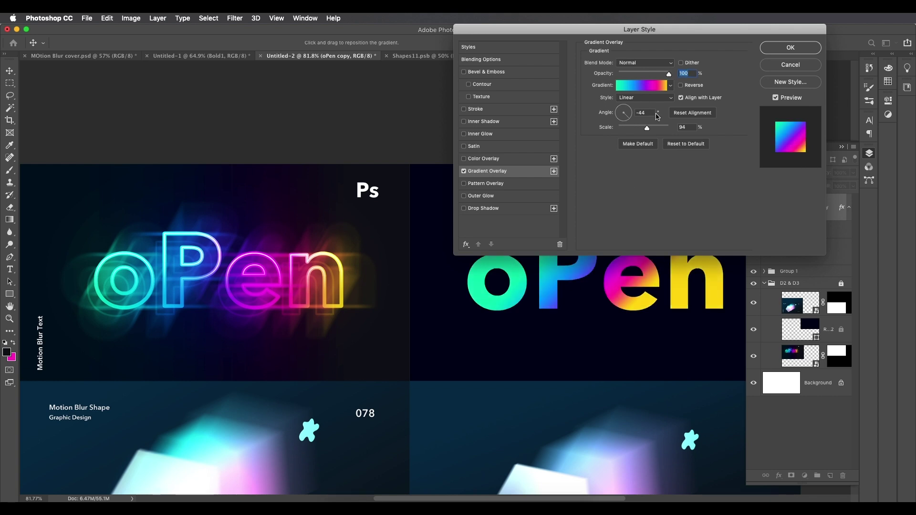
{"action": "double_click", "coordinate": [651, 112]}
{"action": "type", "text": "0"}
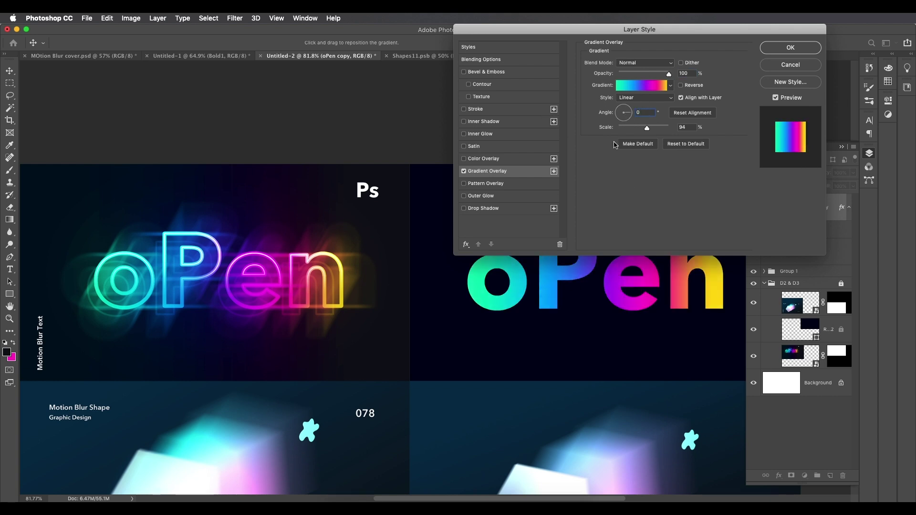
Set the gradient overlay's scale to 99%, adjust the gradient's position on the text and apply the layer style
{"action": "left_click_drag", "start_coordinate": [634, 35], "coordinate": [540, 35]}
{"action": "scroll", "coordinate": [600, 358], "scroll_direction": "up", "scroll_amount": 3}
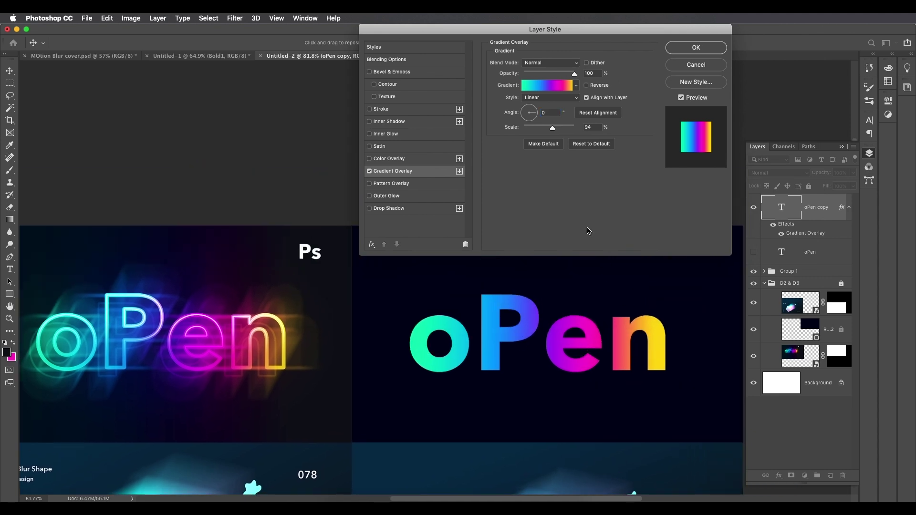
{"action": "mouse_move", "coordinate": [552, 131]}
{"action": "left_mouse_down"}
{"action": "mouse_move", "coordinate": [545, 129]}
{"action": "mouse_move", "coordinate": [557, 129]}
{"action": "left_mouse_up"}
{"action": "mouse_move", "coordinate": [578, 352]}
{"action": "left_mouse_down"}
{"action": "mouse_move", "coordinate": [544, 350]}
{"action": "mouse_move", "coordinate": [571, 348]}
{"action": "left_mouse_up"}
{"action": "left_click_drag", "start_coordinate": [557, 128], "coordinate": [554, 111]}
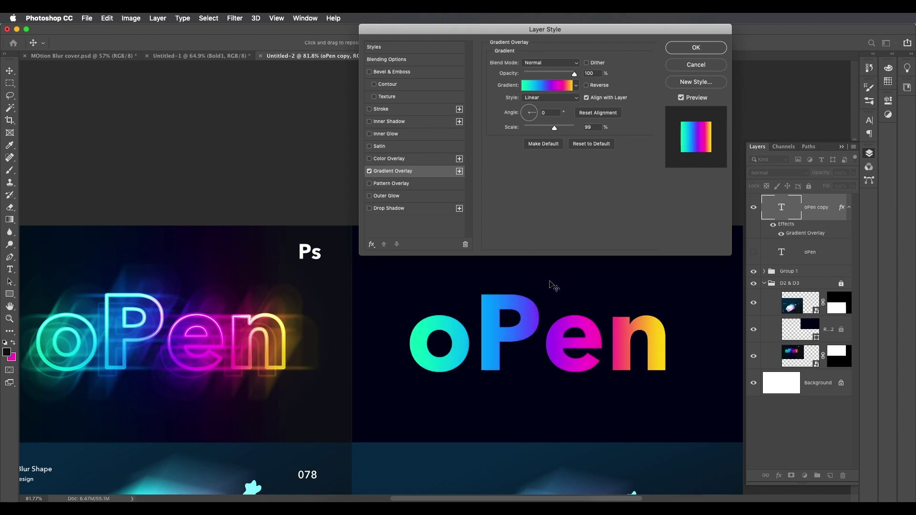
{"action": "left_click", "coordinate": [675, 48]}
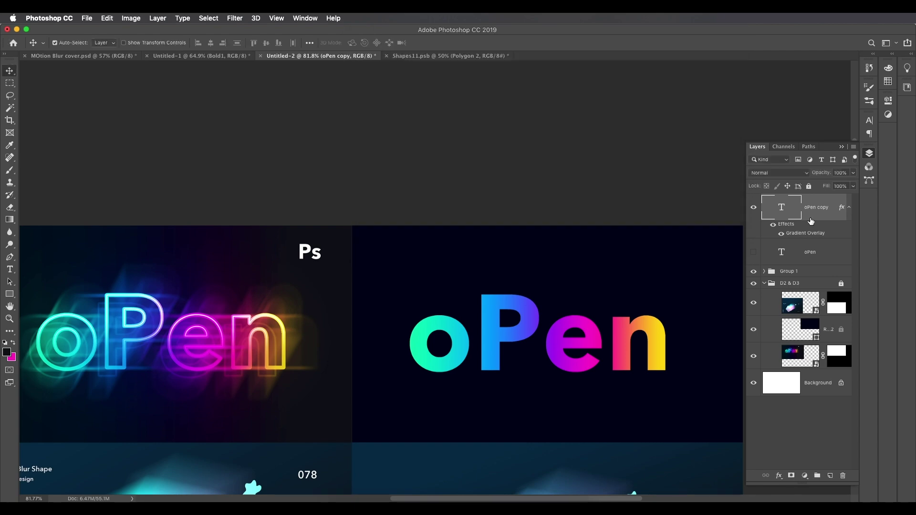
Duplicate the gradient-filled oPen copy layer and hide the copy beneath it
{"action": "left_click", "coordinate": [850, 208]}
{"action": "scroll", "coordinate": [573, 338], "scroll_direction": "down", "scroll_amount": 3}
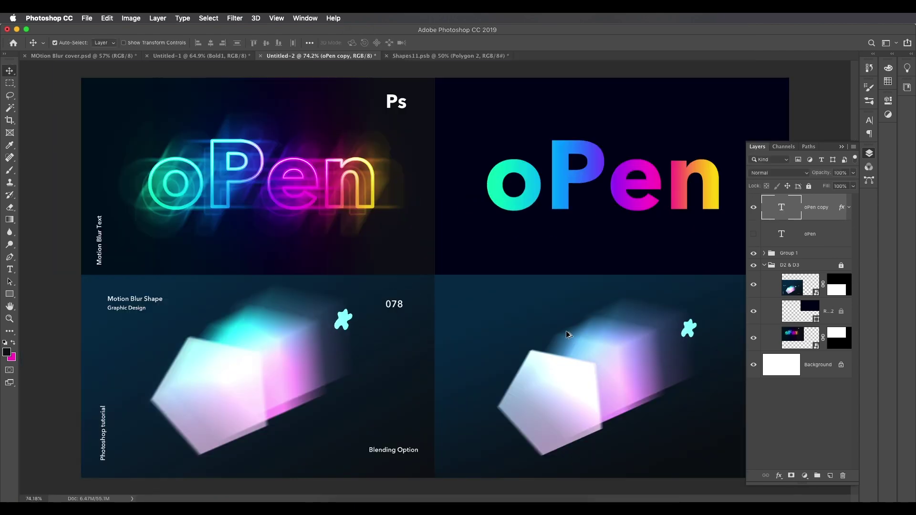
{"action": "scroll", "coordinate": [538, 256], "scroll_direction": "up", "scroll_amount": 3}
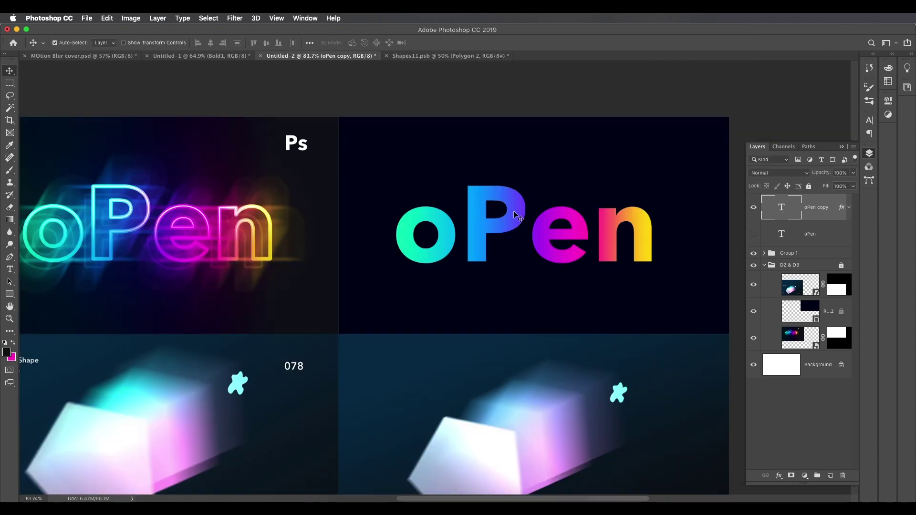
{"action": "left_click_drag", "start_coordinate": [829, 219], "coordinate": [831, 476]}
{"action": "left_click", "coordinate": [753, 235]}
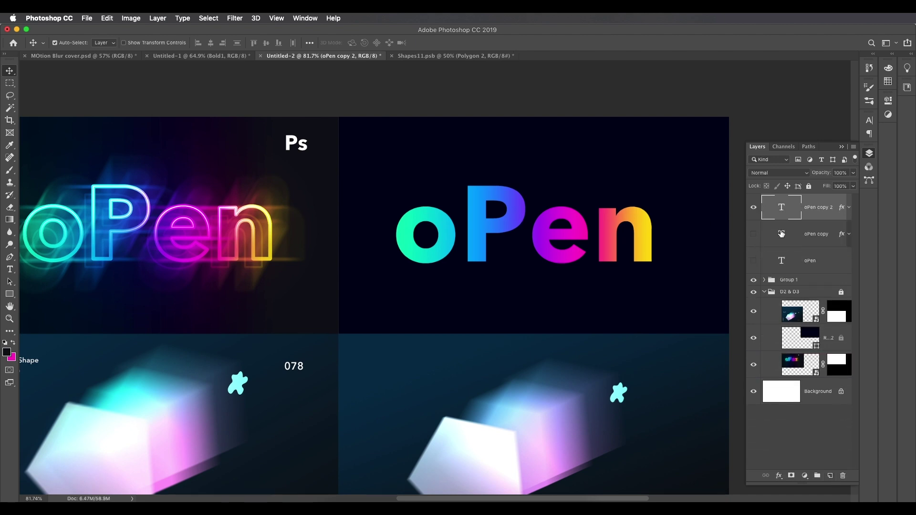
Set the fill opacity of the oPen copy 2 layer to 0% and turn off its gradient overlay
{"action": "double_click", "coordinate": [827, 219]}
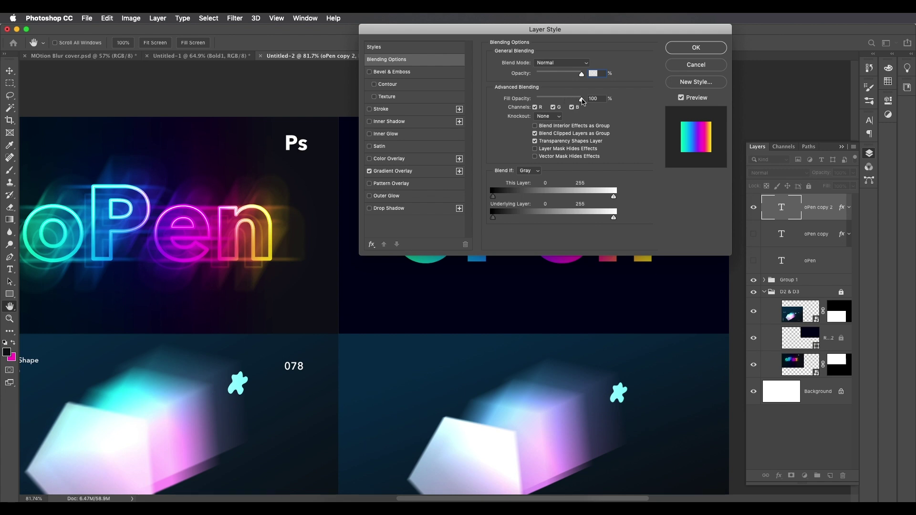
{"action": "left_click_drag", "start_coordinate": [582, 101], "coordinate": [536, 99]}
{"action": "left_click", "coordinate": [369, 171]}
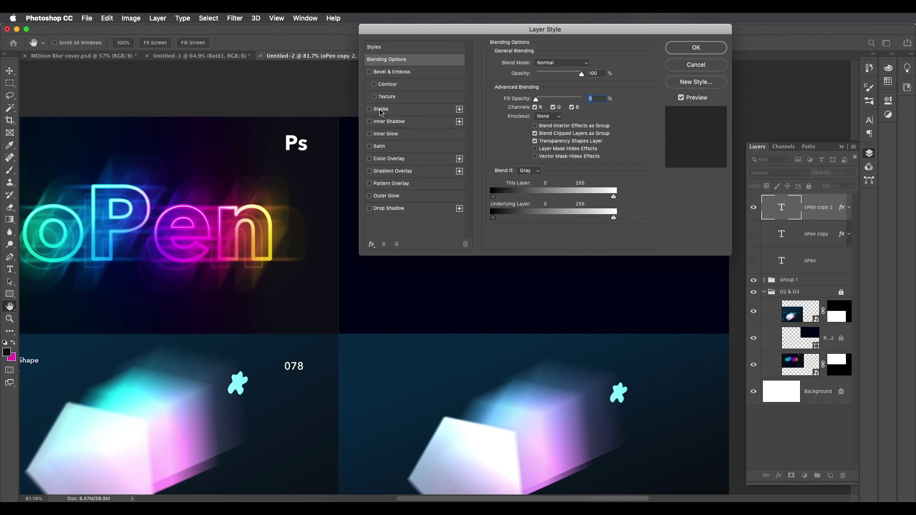
Add a stroke to the text filled with the saved green, blue, magenta and yellow gradient preset
{"action": "left_click", "coordinate": [382, 109]}
{"action": "left_click_drag", "start_coordinate": [582, 29], "coordinate": [720, 52]}
{"action": "left_click", "coordinate": [690, 156]}
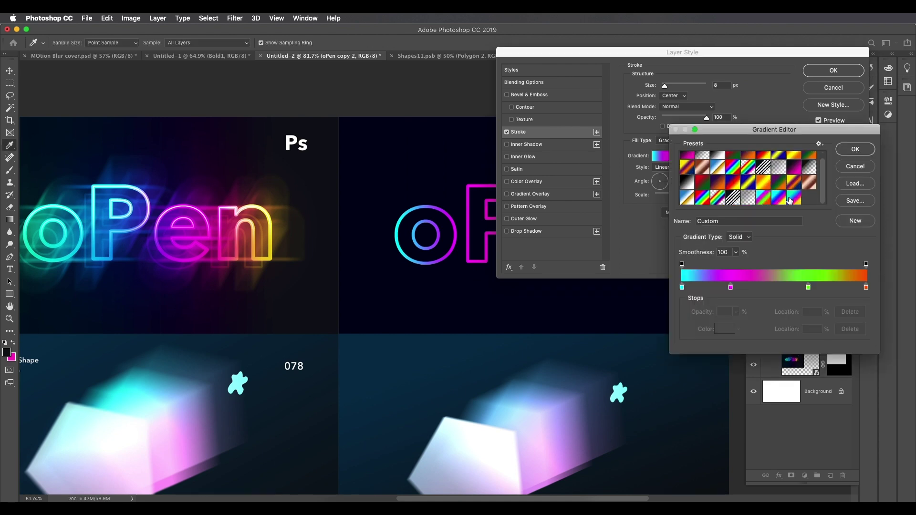
{"action": "left_click", "coordinate": [793, 200]}
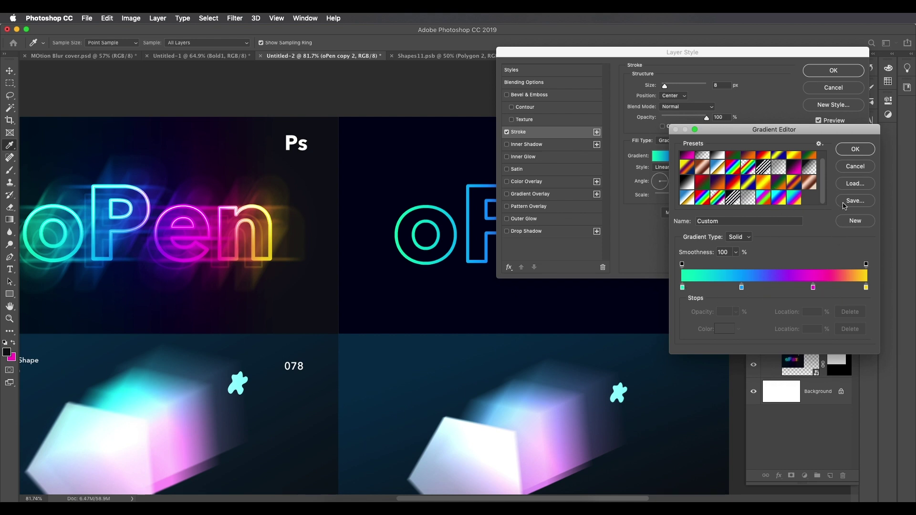
{"action": "left_click", "coordinate": [853, 221]}
{"action": "left_click", "coordinate": [857, 150]}
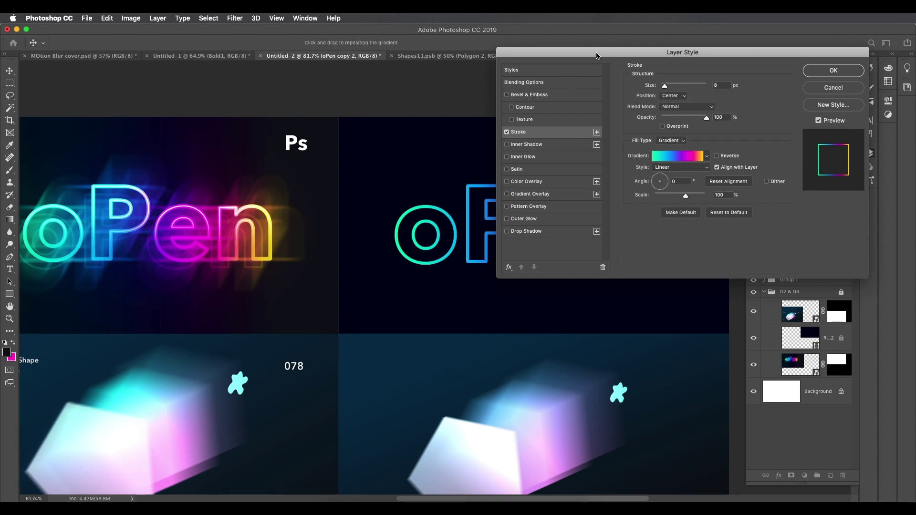
Try different stroke widths on the text, set the size to 8 px and apply the layer style
{"action": "left_click_drag", "start_coordinate": [599, 53], "coordinate": [486, 296]}
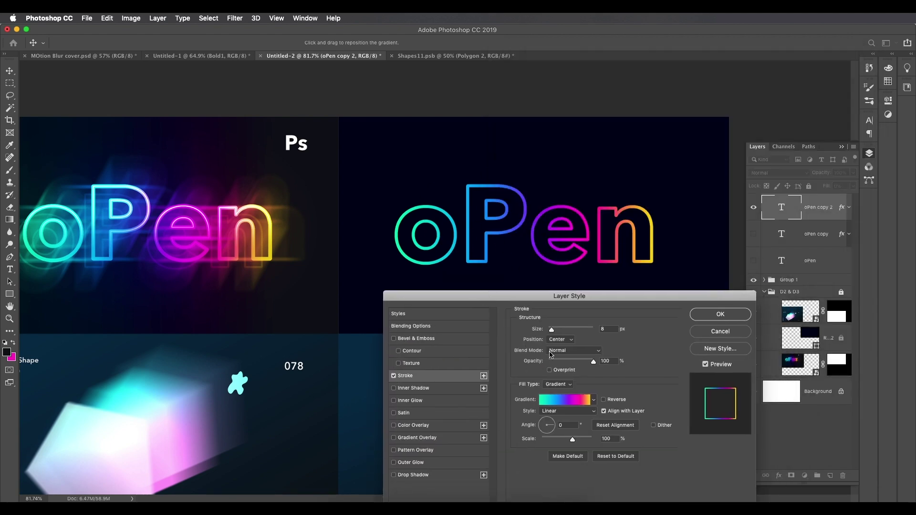
{"action": "left_click_drag", "start_coordinate": [552, 332], "coordinate": [549, 333]}
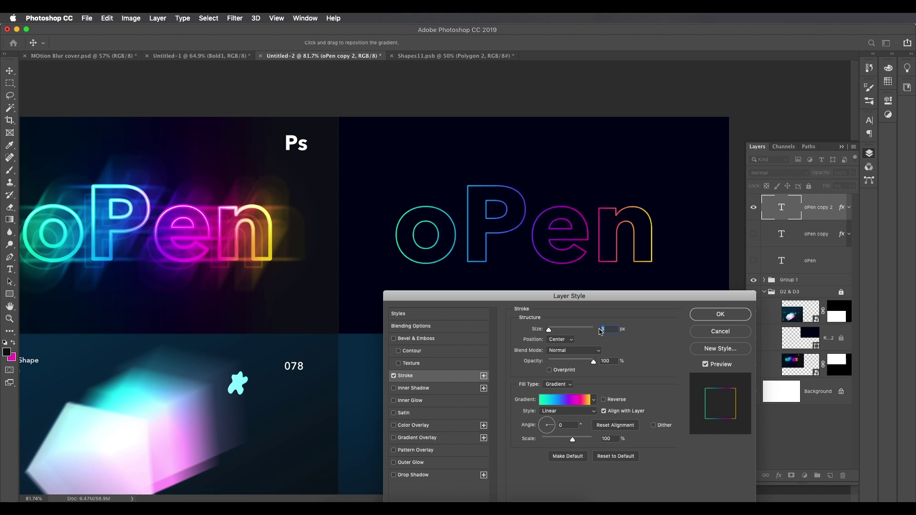
{"action": "type", "text": "25"}
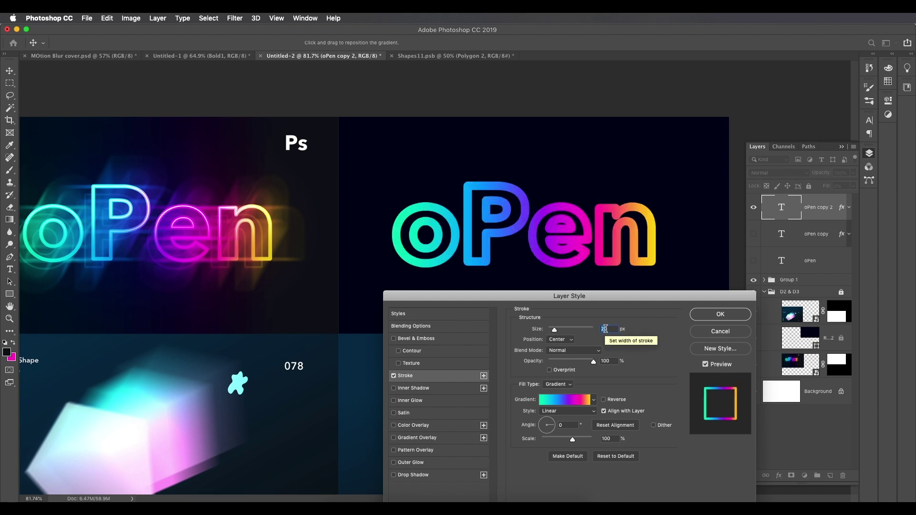
{"action": "type", "text": "15"}
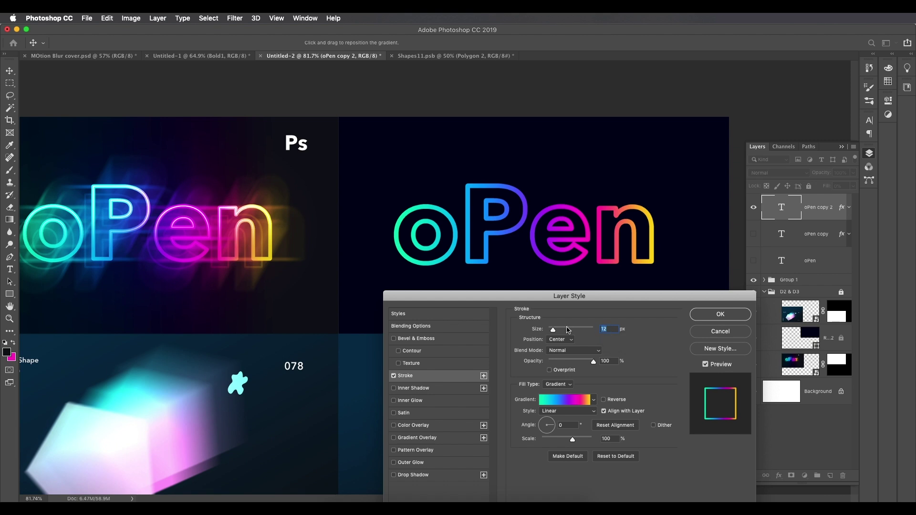
{"action": "type", "text": "8"}
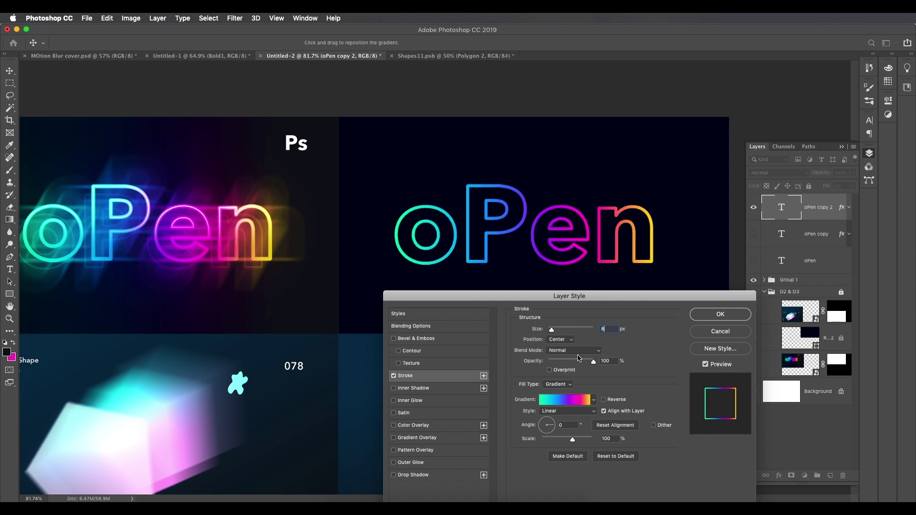
{"action": "left_click", "coordinate": [610, 362]}
{"action": "left_click", "coordinate": [705, 319]}
Duplicate the outlined oPen copy 2 layer and start a Motion Blur on the duplicate, converting it to a smart object
{"action": "scroll", "coordinate": [521, 282], "scroll_direction": "down", "scroll_amount": 3}
{"action": "scroll", "coordinate": [542, 253], "scroll_direction": "up", "scroll_amount": 5}
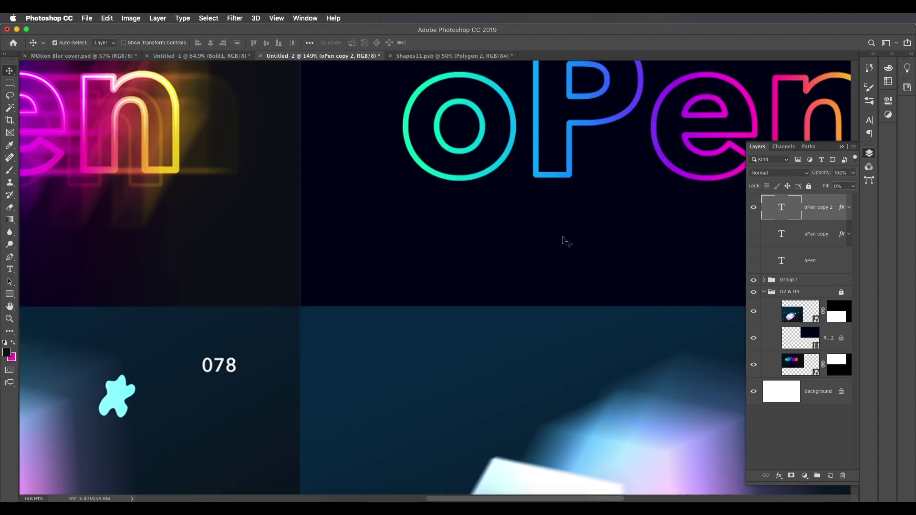
{"action": "left_click_drag", "start_coordinate": [561, 249], "coordinate": [452, 315]}
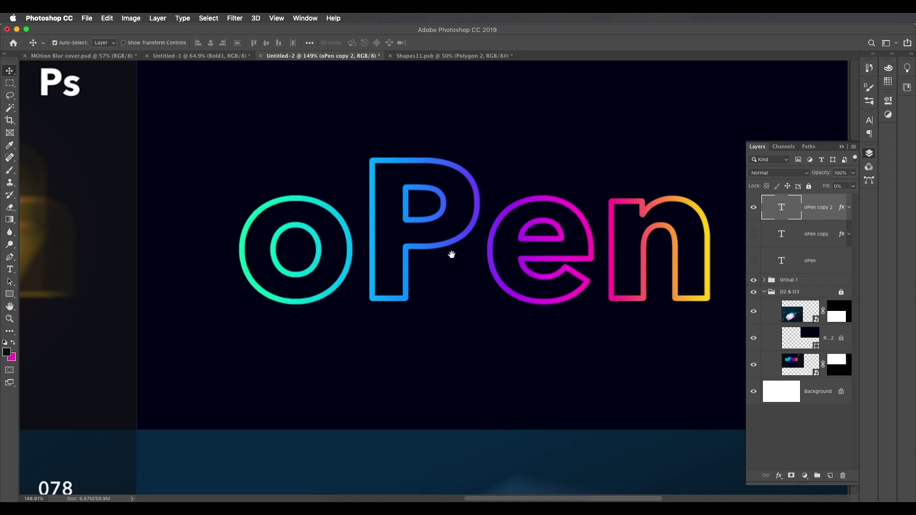
{"action": "left_click_drag", "start_coordinate": [450, 259], "coordinate": [424, 272]}
{"action": "key", "text": "super+j"}
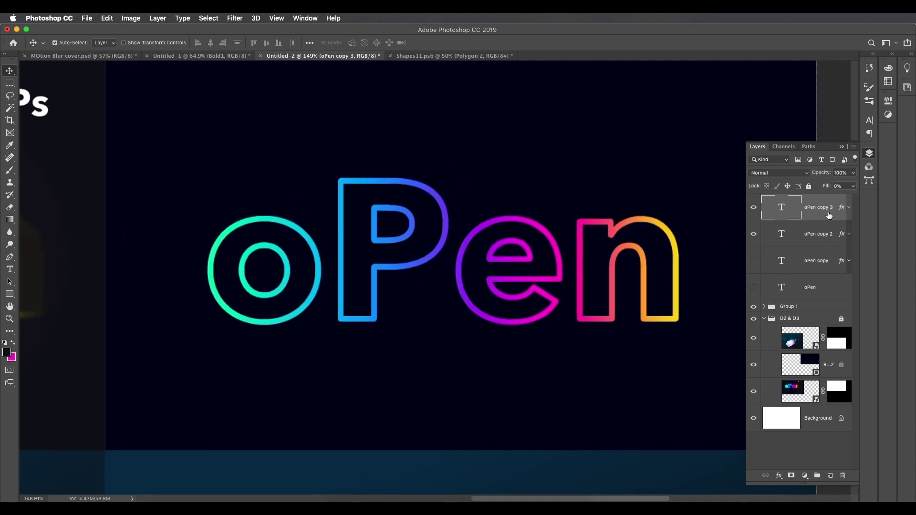
{"action": "left_click", "coordinate": [235, 20]}
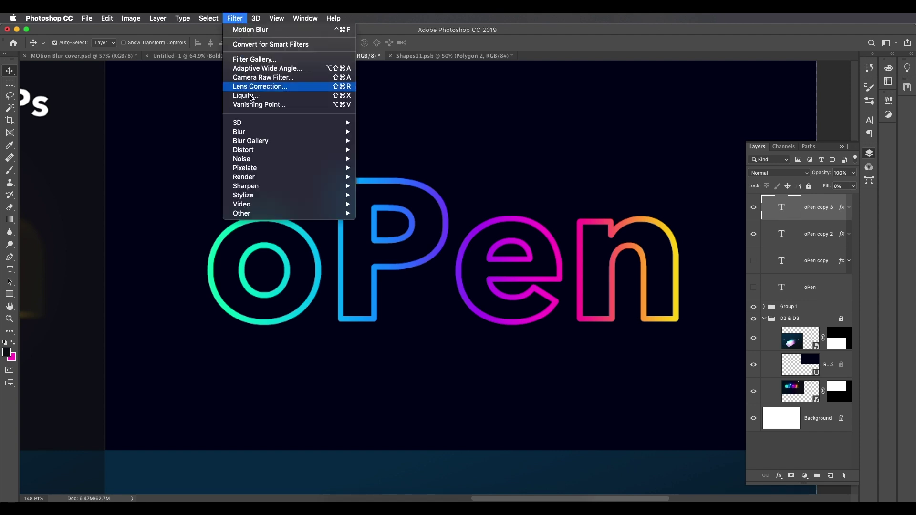
{"action": "mouse_move", "coordinate": [261, 134]}
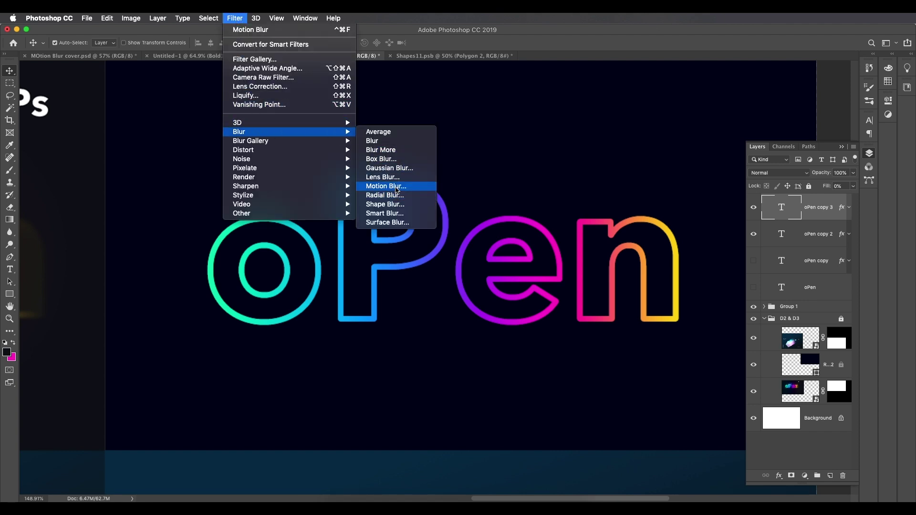
{"action": "left_click", "coordinate": [397, 187]}
{"action": "left_click", "coordinate": [503, 186]}
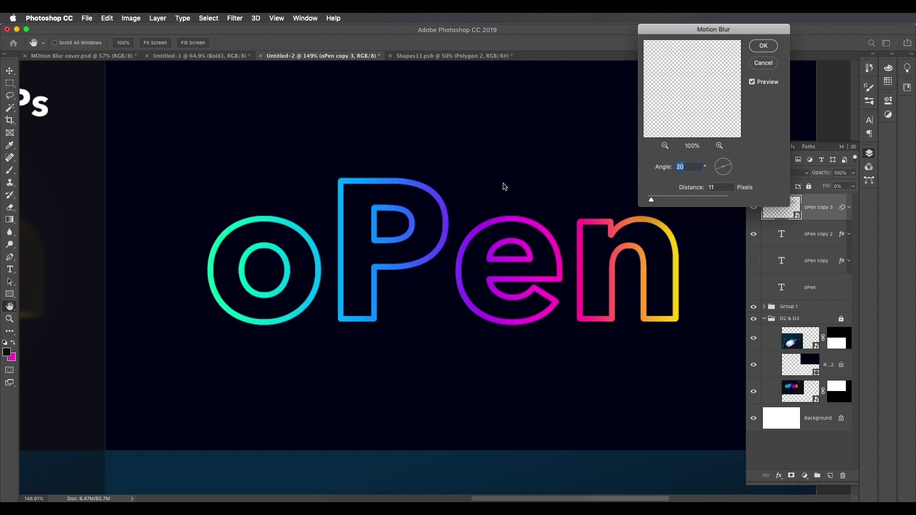
Set the motion blur to a 0° angle and a distance of 208 pixels and apply it
{"action": "type", "text": "0"}
{"action": "left_click_drag", "start_coordinate": [652, 203], "coordinate": [701, 201]}
{"action": "scroll", "coordinate": [542, 280], "scroll_direction": "down", "scroll_amount": 2}
{"action": "scroll", "coordinate": [543, 280], "scroll_direction": "down", "scroll_amount": 3}
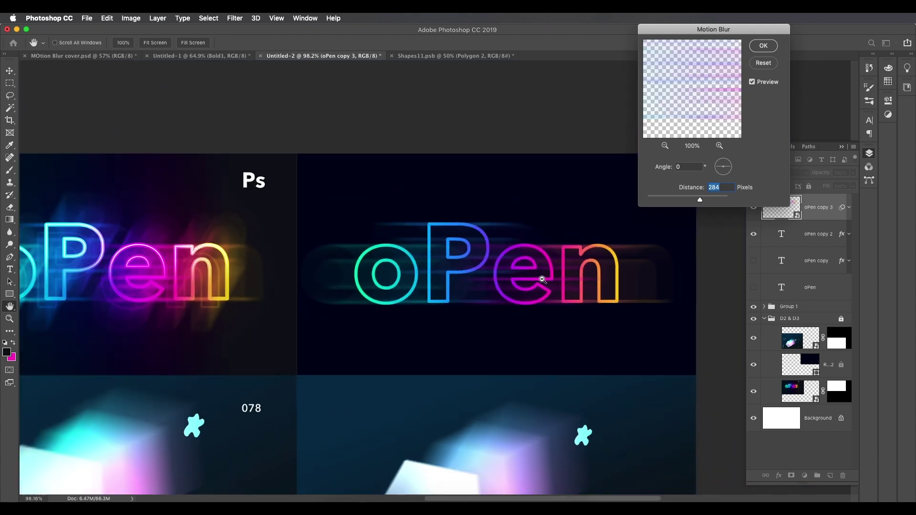
{"action": "left_click_drag", "start_coordinate": [700, 201], "coordinate": [691, 202]}
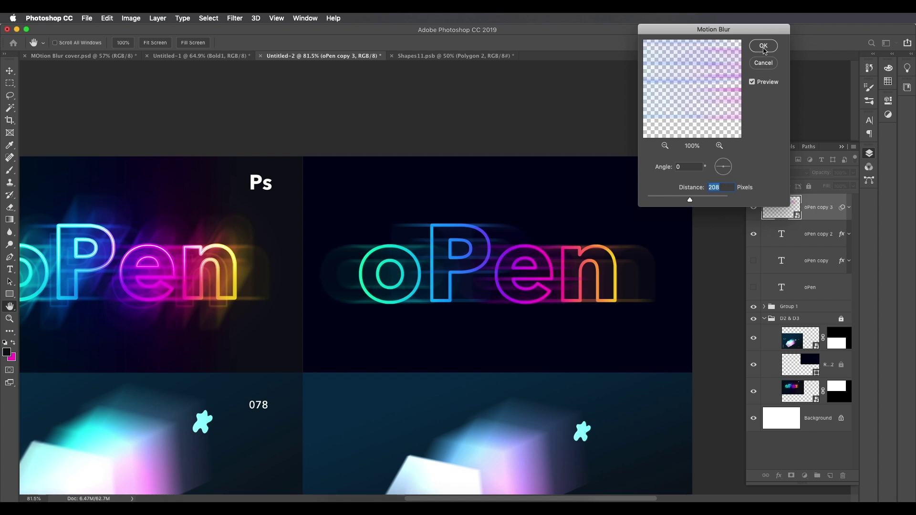
{"action": "left_click", "coordinate": [764, 46]}
{"action": "left_click", "coordinate": [849, 208]}
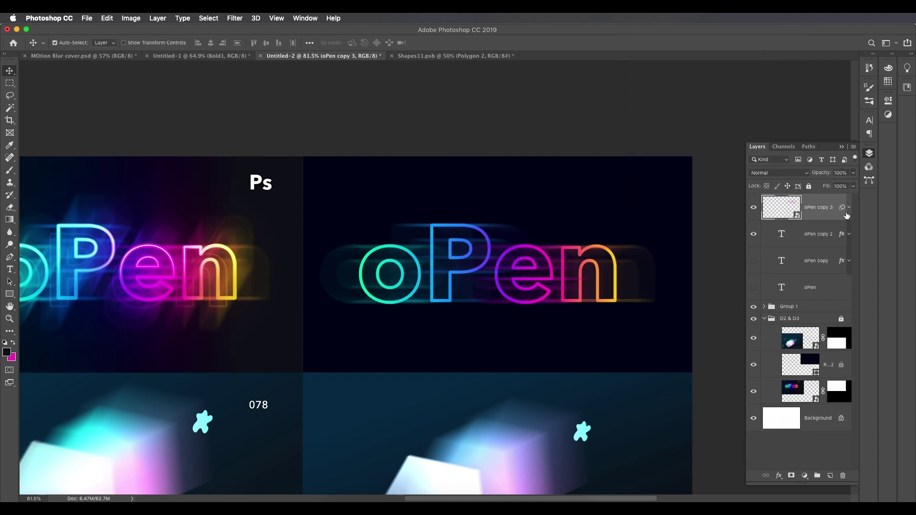
Duplicate the blurred oPen copy 3 layer and change the duplicate's Motion Blur to a 60° angle and a distance of 165 pixels
{"action": "left_click_drag", "start_coordinate": [833, 219], "coordinate": [831, 476]}
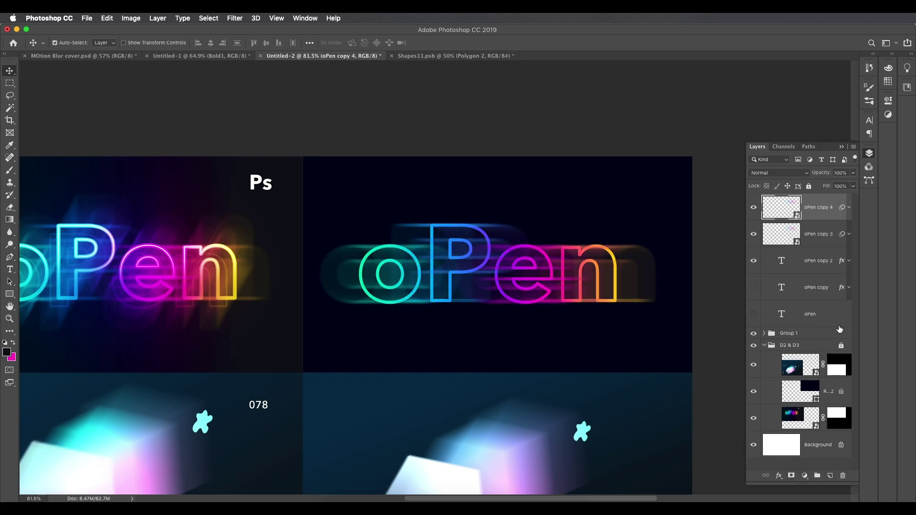
{"action": "left_click", "coordinate": [849, 208]}
{"action": "double_click", "coordinate": [800, 250]}
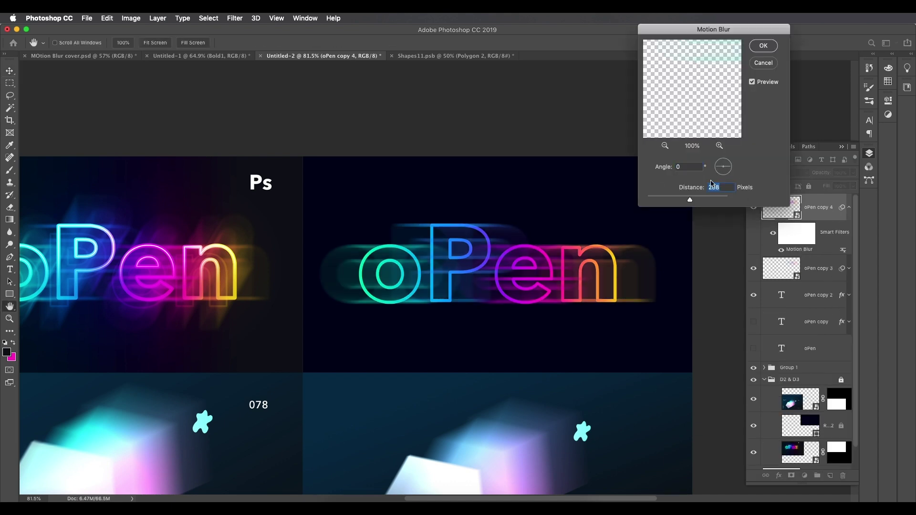
{"action": "type", "text": "60"}
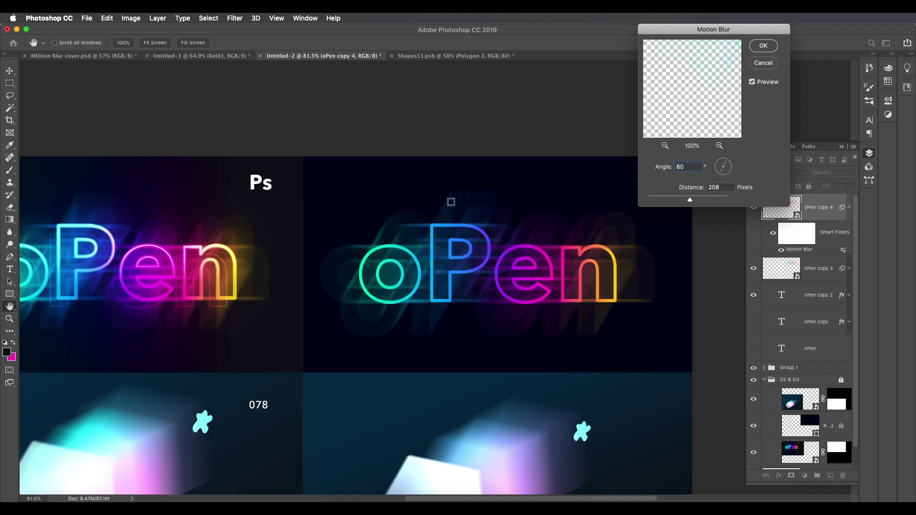
{"action": "left_click_drag", "start_coordinate": [690, 200], "coordinate": [685, 201]}
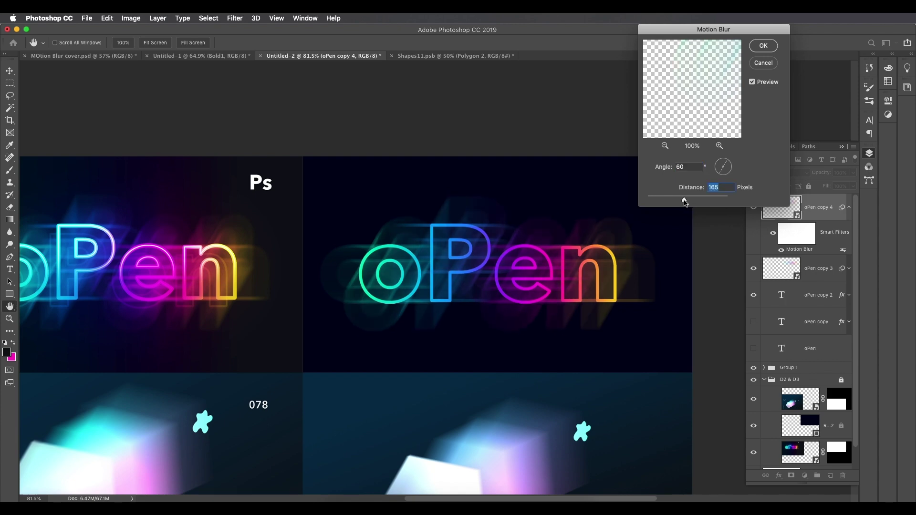
{"action": "left_click", "coordinate": [764, 46]}
Select the two blurred layers, oPen copy 4 and oPen copy 3, and set their opacity to 80%
{"action": "key", "text": "super+0"}
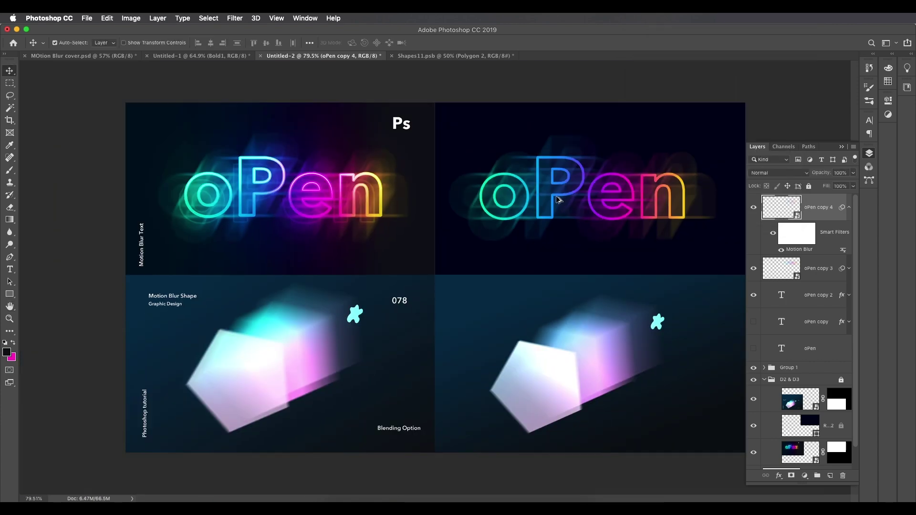
{"action": "scroll", "coordinate": [529, 215], "scroll_direction": "up", "scroll_amount": 5}
{"action": "scroll", "coordinate": [538, 200], "scroll_direction": "down", "scroll_amount": 2}
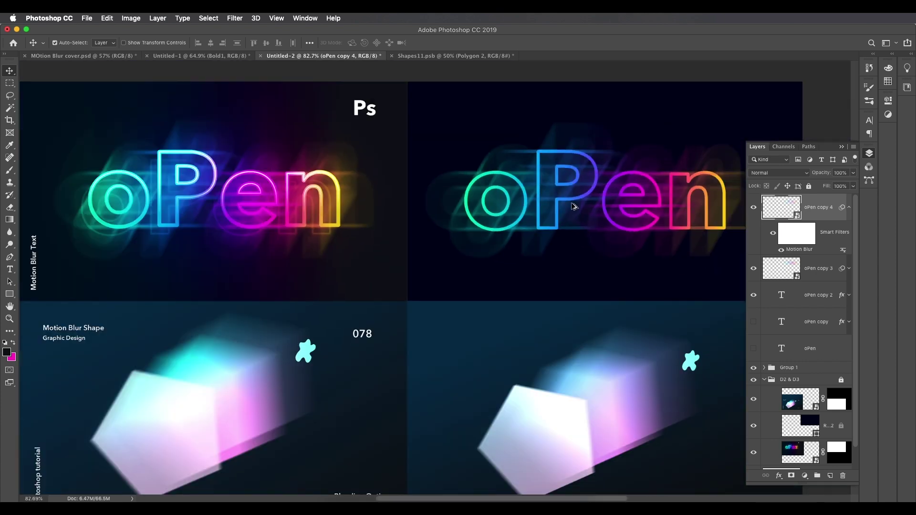
{"action": "left_click_drag", "start_coordinate": [589, 185], "coordinate": [483, 238]}
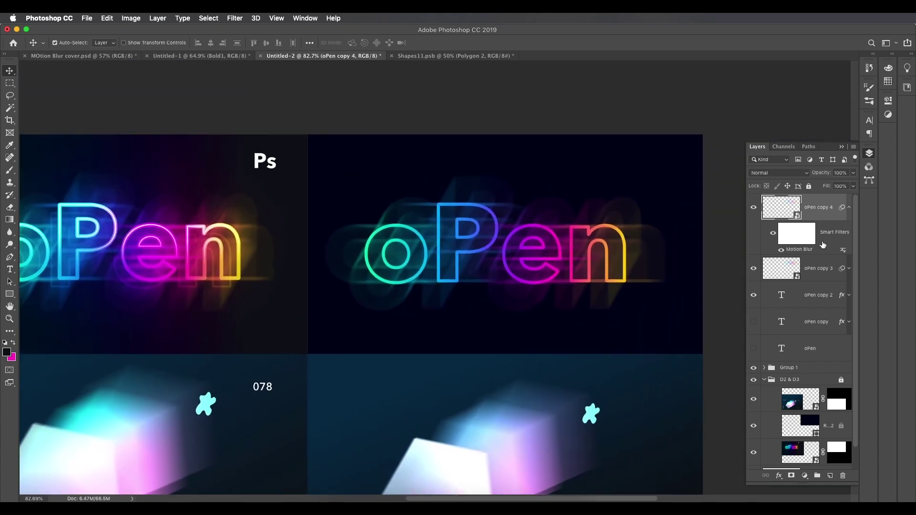
{"action": "left_click", "coordinate": [849, 208]}
{"action": "left_click", "coordinate": [831, 229], "text": "shift"}
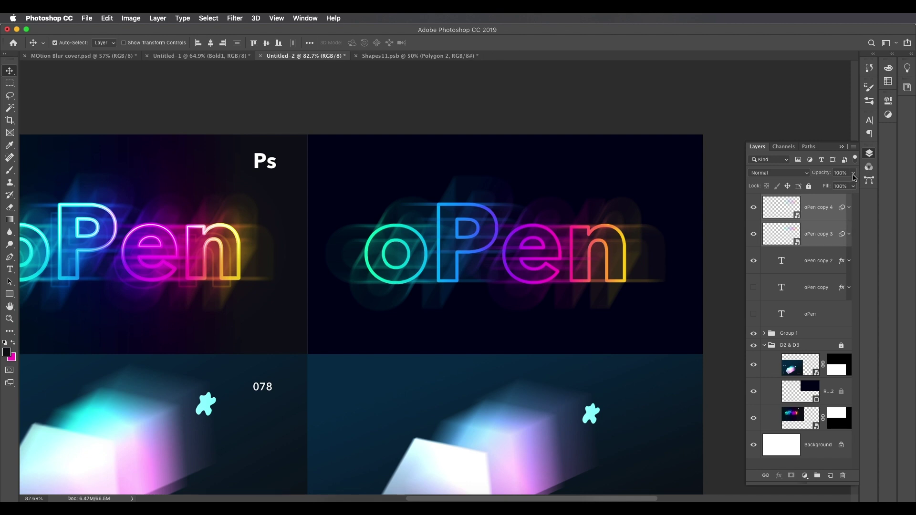
{"action": "double_click", "coordinate": [841, 173]}
{"action": "type", "text": "80"}
{"action": "key", "text": "Return"}
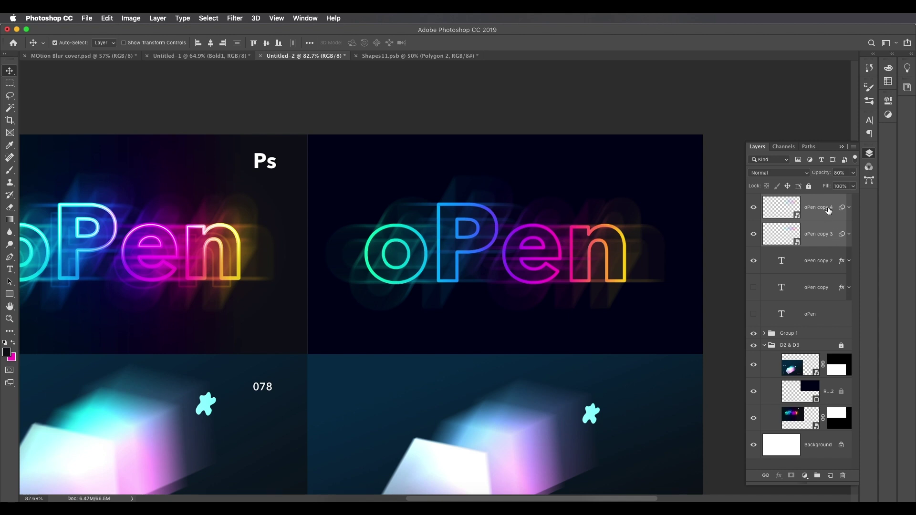
Duplicate the sharp outlined text layer oPen copy 2
{"action": "left_click", "coordinate": [829, 211]}
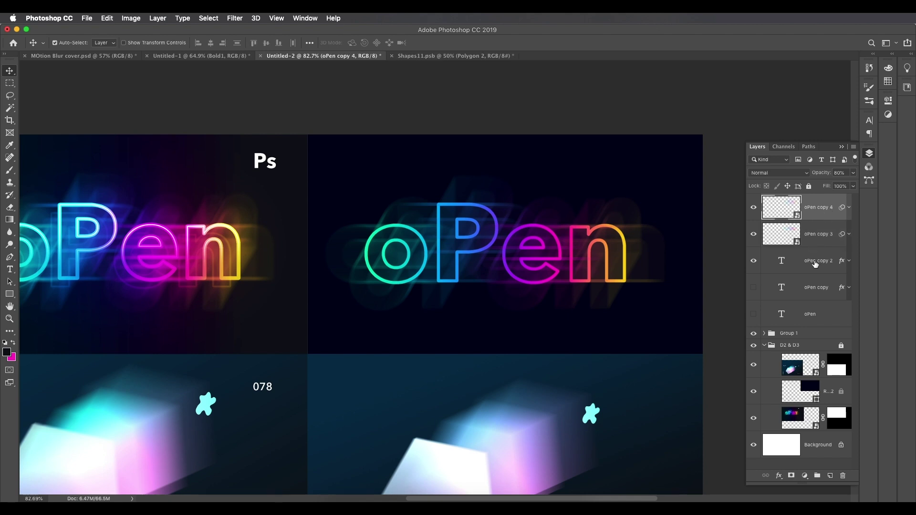
{"action": "left_click", "coordinate": [815, 264]}
{"action": "left_click_drag", "start_coordinate": [822, 265], "coordinate": [829, 476]}
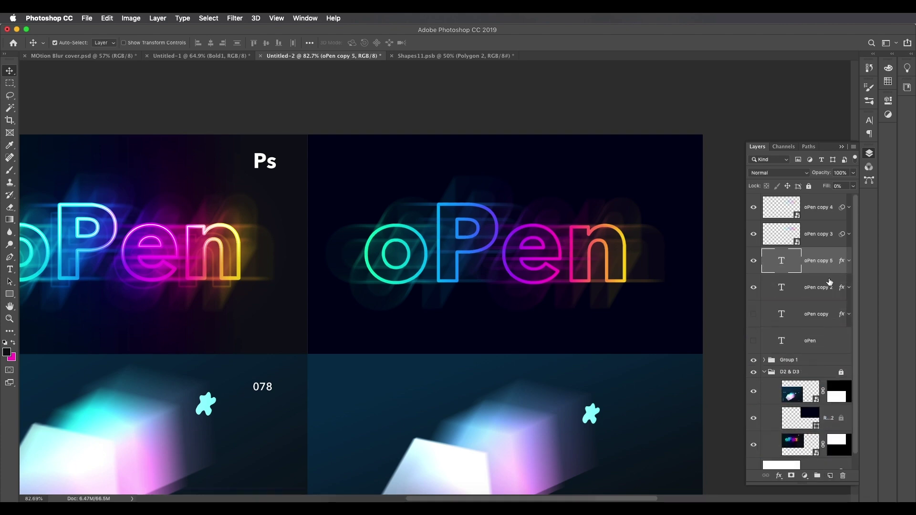
Change the stroke of layer oPen copy 5 to a Foreground to Transparent gradient whose first color stop is white (ffffff)
{"action": "double_click", "coordinate": [842, 261]}
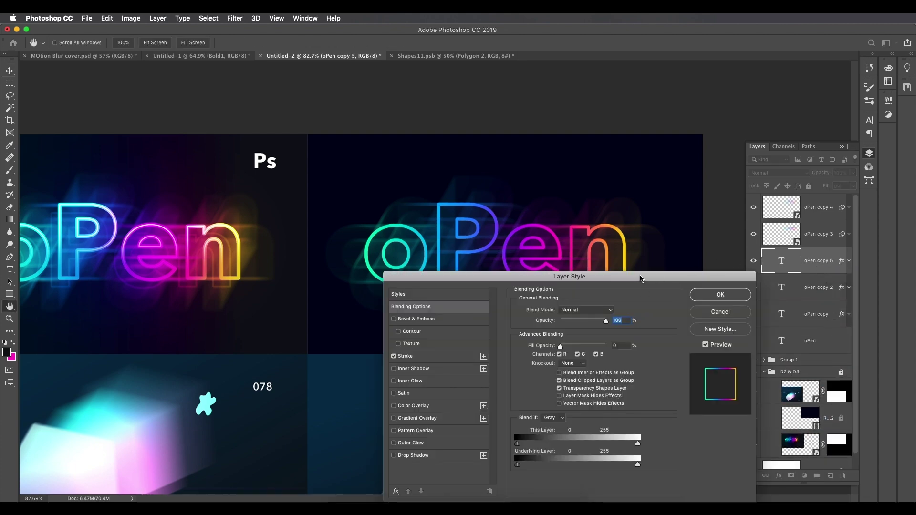
{"action": "left_click_drag", "start_coordinate": [642, 278], "coordinate": [770, 69]}
{"action": "left_click", "coordinate": [560, 149]}
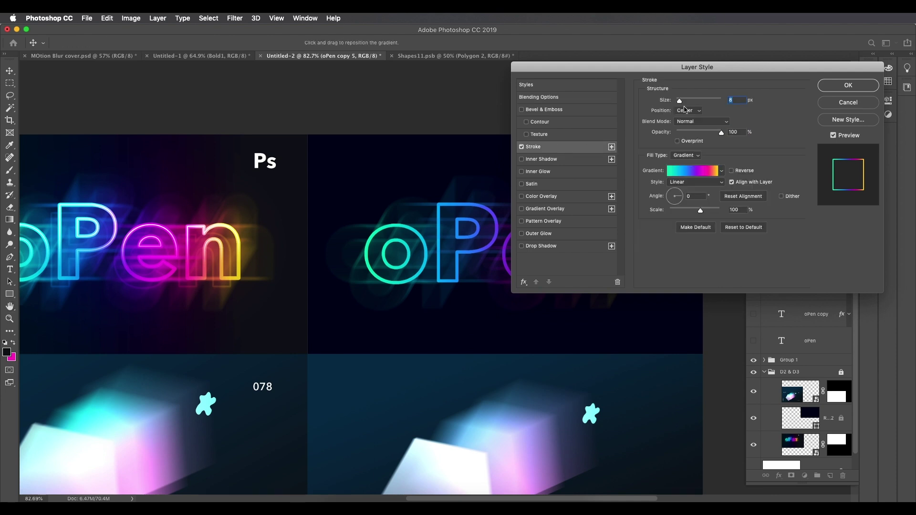
{"action": "left_click_drag", "start_coordinate": [701, 67], "coordinate": [789, 60]}
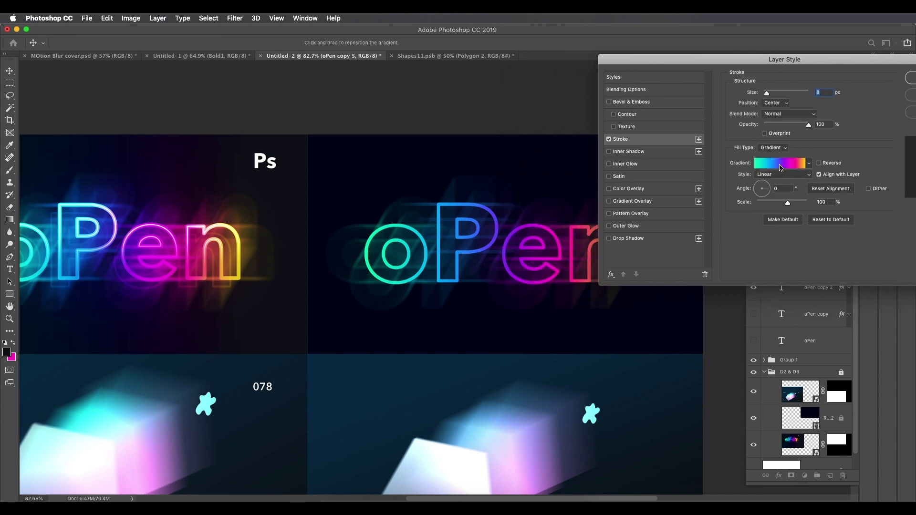
{"action": "left_click", "coordinate": [781, 164]}
{"action": "left_click", "coordinate": [703, 161]}
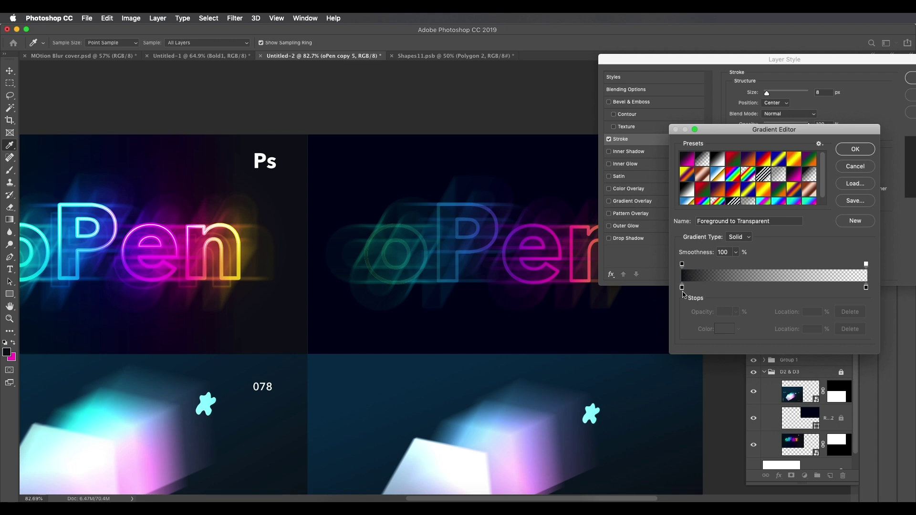
{"action": "double_click", "coordinate": [683, 288]}
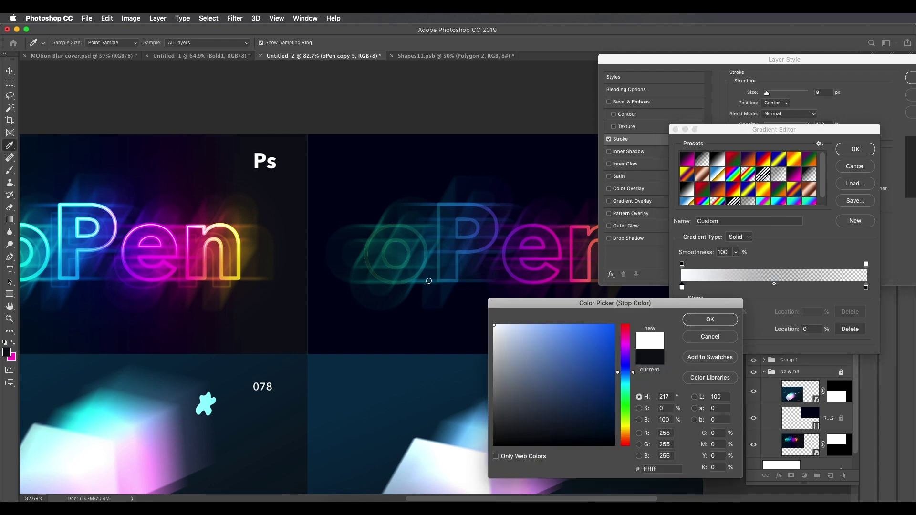
{"action": "left_click", "coordinate": [703, 322]}
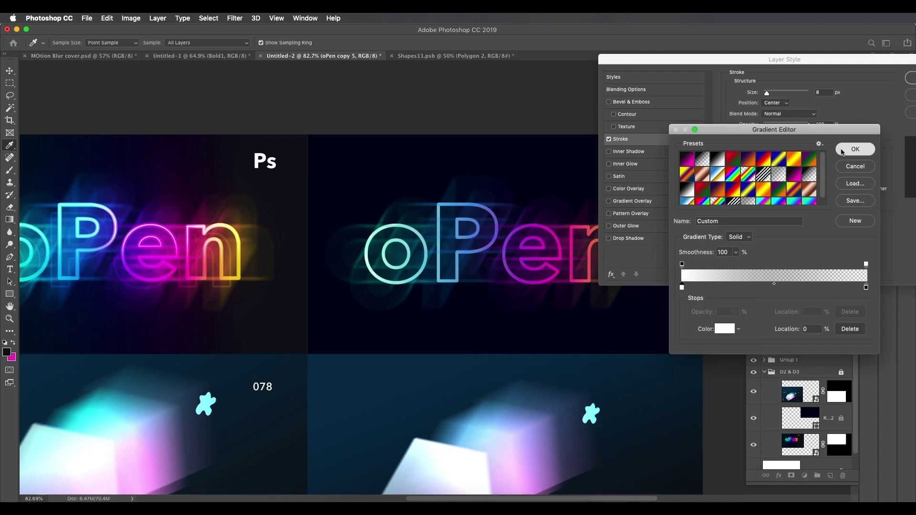
{"action": "left_click", "coordinate": [842, 150]}
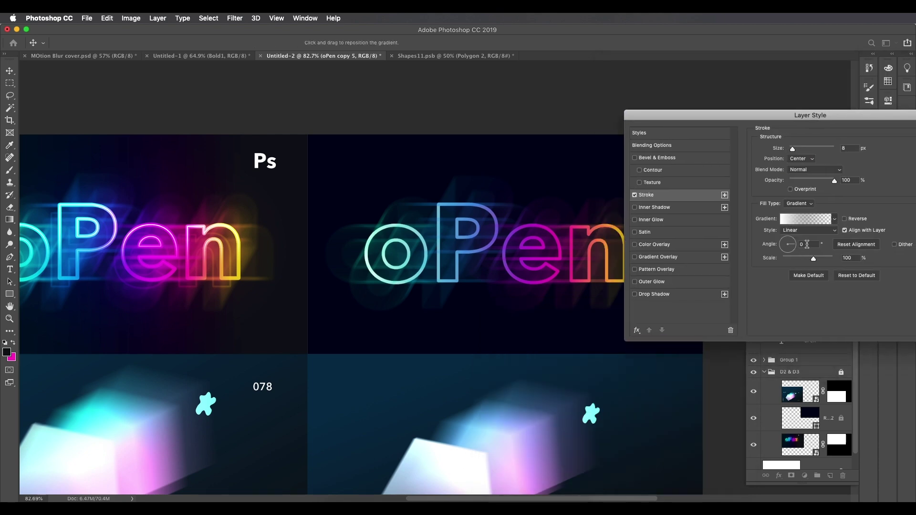
Set the stroke gradient's angle to 90°, reverse it and reposition it slightly on the lettering
{"action": "double_click", "coordinate": [808, 244]}
{"action": "type", "text": "90"}
{"action": "double_click", "coordinate": [726, 226]}
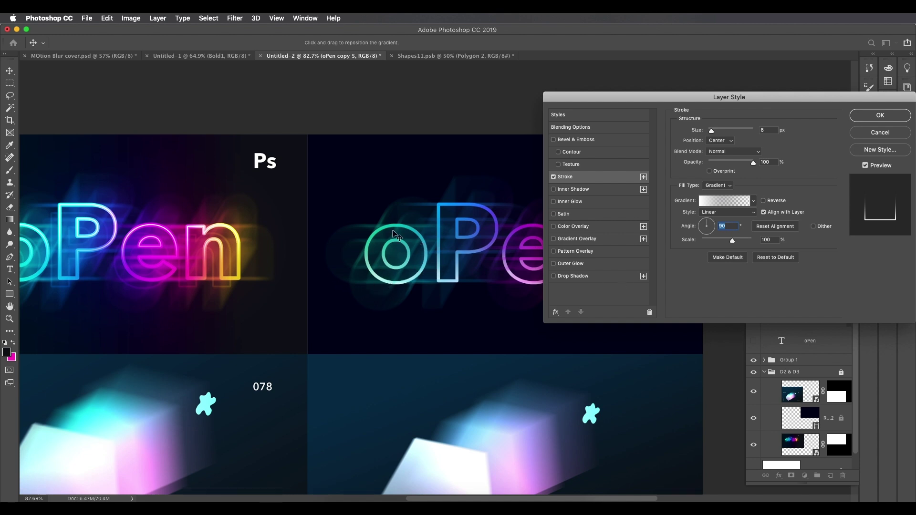
{"action": "left_click", "coordinate": [765, 201]}
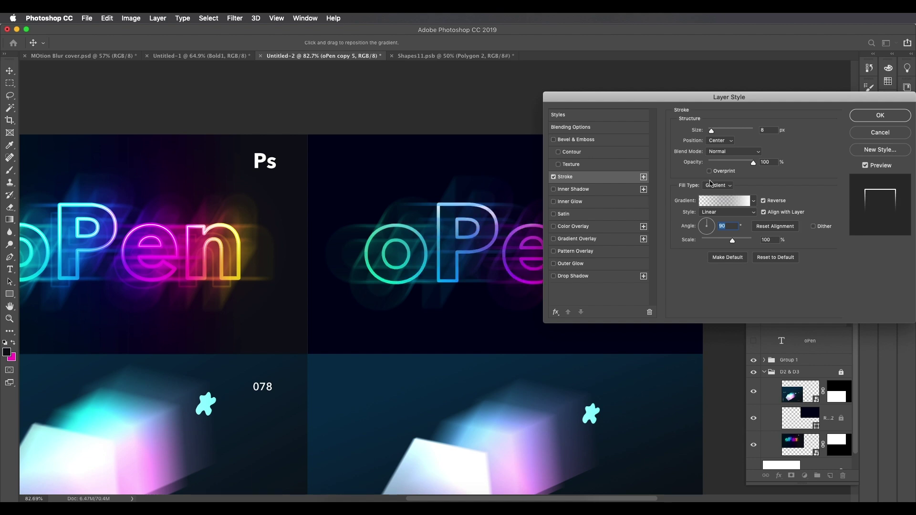
{"action": "left_click", "coordinate": [724, 203]}
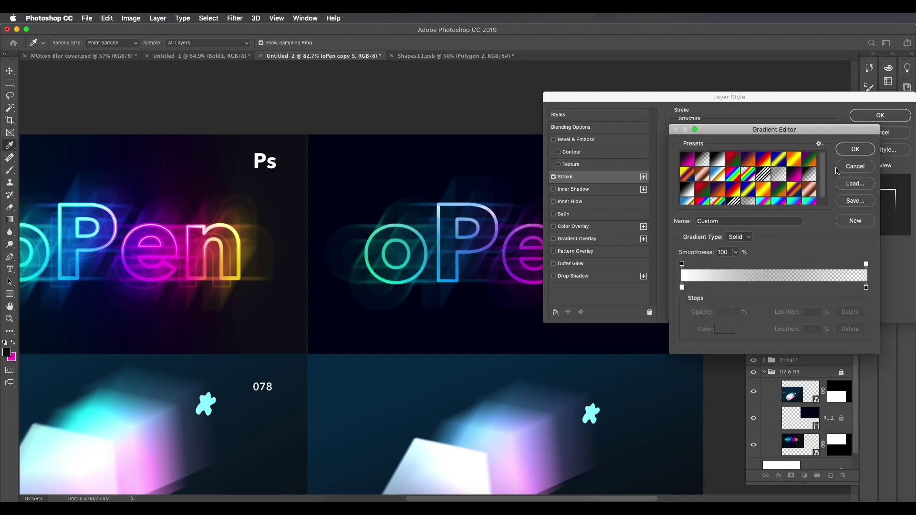
{"action": "left_click", "coordinate": [856, 149]}
{"action": "left_click_drag", "start_coordinate": [470, 270], "coordinate": [469, 262]}
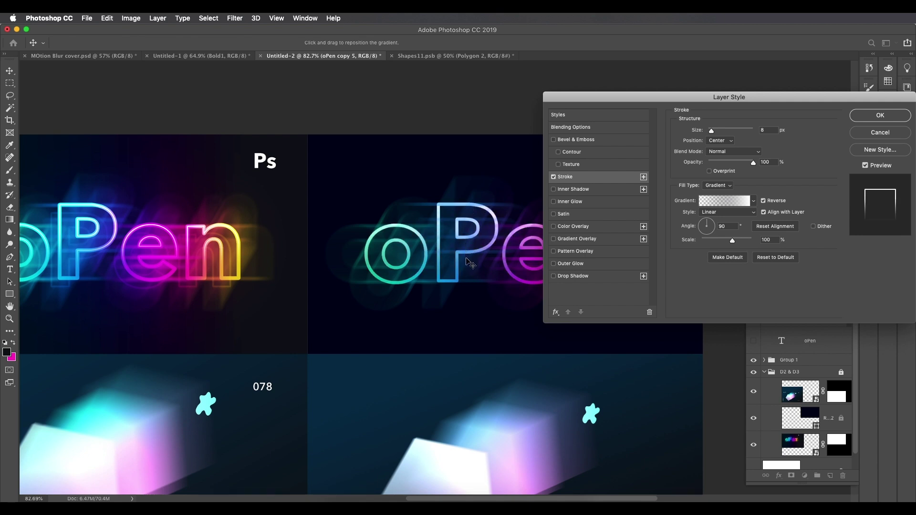
Set the stroke's blend mode to Overlay and apply the layer style
{"action": "left_click_drag", "start_coordinate": [713, 97], "coordinate": [665, 309]}
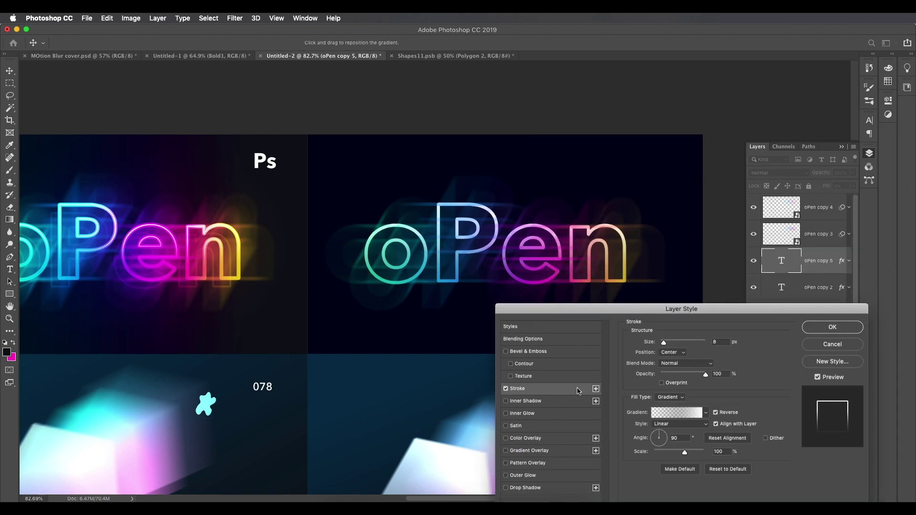
{"action": "left_click", "coordinate": [683, 367]}
{"action": "left_click", "coordinate": [673, 468]}
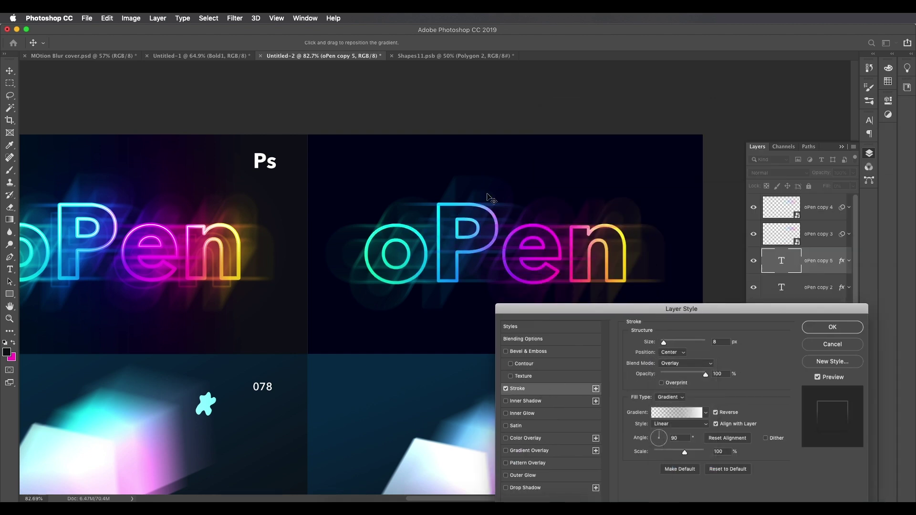
{"action": "left_click_drag", "start_coordinate": [638, 306], "coordinate": [630, 306]}
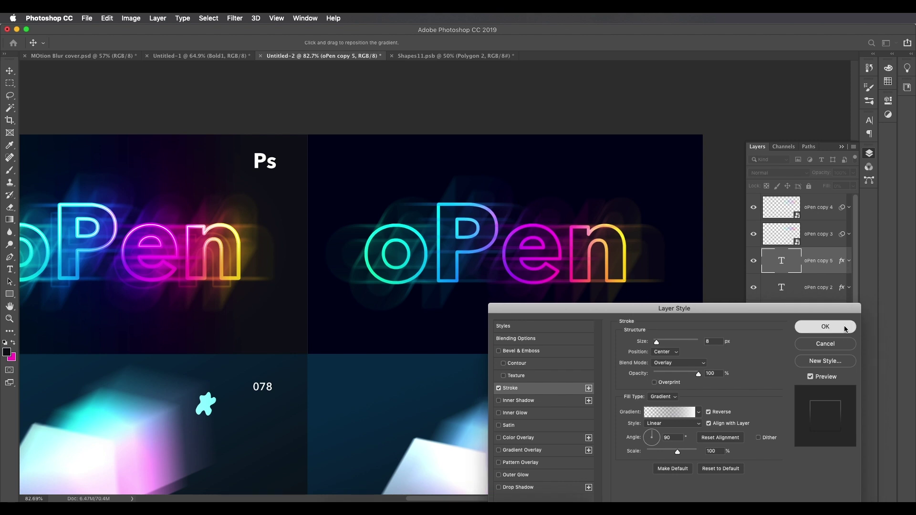
{"action": "left_click", "coordinate": [825, 327]}
Duplicate the highlight layer oPen copy 5 and set the duplicate's stroke size to 6 px
{"action": "scroll", "coordinate": [550, 234], "scroll_direction": "down", "scroll_amount": 3}
{"action": "scroll", "coordinate": [550, 233], "scroll_direction": "up", "scroll_amount": 2}
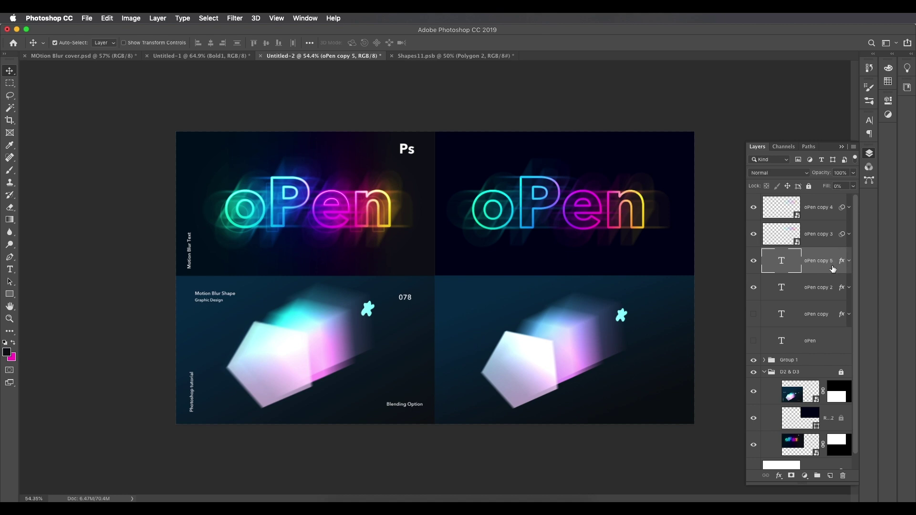
{"action": "key", "text": "super+j"}
{"action": "left_click", "coordinate": [849, 262]}
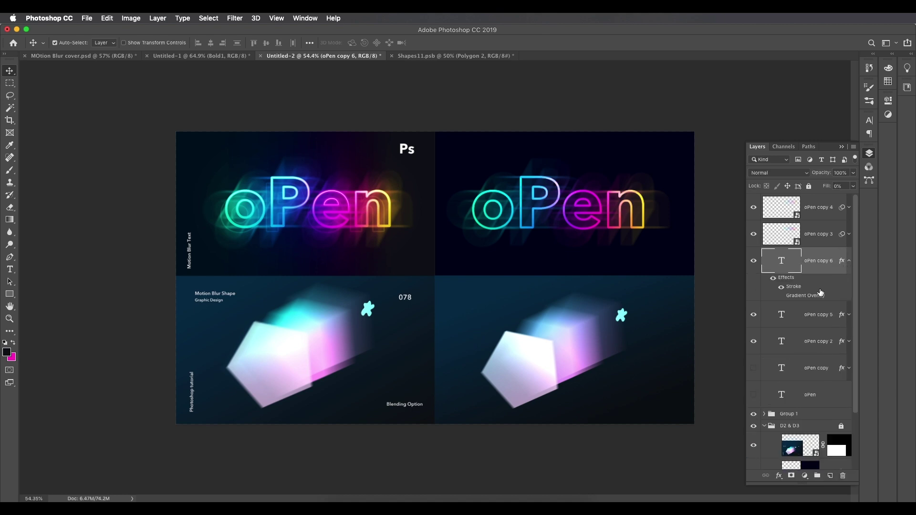
{"action": "double_click", "coordinate": [795, 288]}
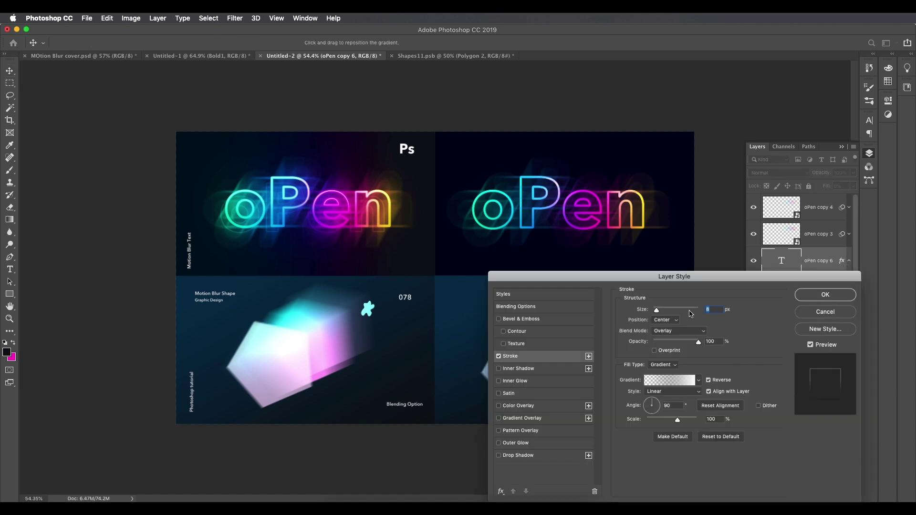
{"action": "key", "text": "Down"}
{"action": "key", "text": "Down"}
{"action": "key", "text": "Down"}
{"action": "key", "text": "Down"}
Set the duplicate's stroke blend mode to Normal, apply it, and compare the text with that layer hidden and shown
{"action": "scroll", "coordinate": [671, 306], "scroll_direction": "up", "scroll_amount": 3}
{"action": "left_click", "coordinate": [672, 331]}
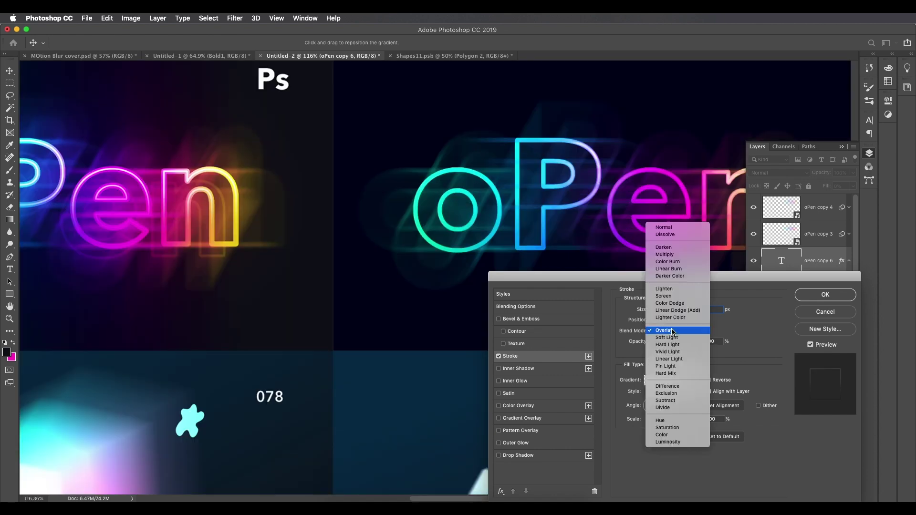
{"action": "left_click", "coordinate": [664, 227]}
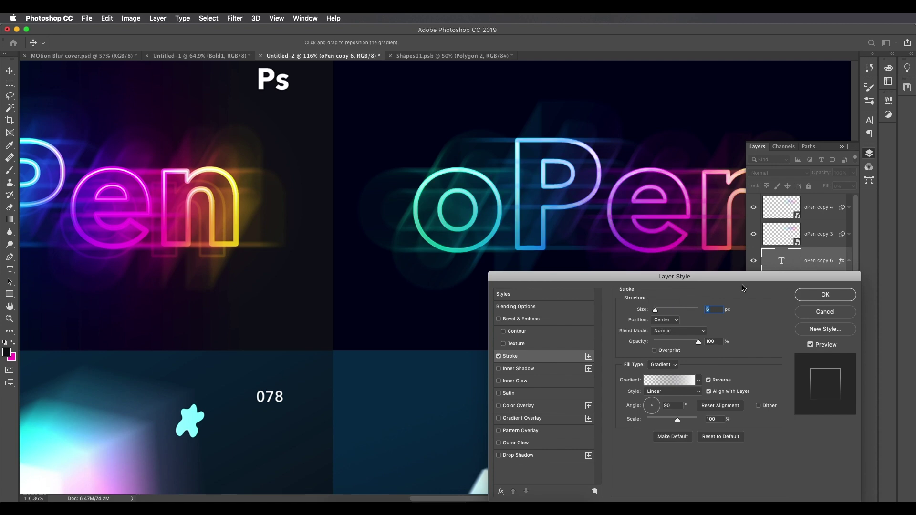
{"action": "left_click", "coordinate": [803, 299]}
{"action": "left_click", "coordinate": [754, 261]}
{"action": "left_click", "coordinate": [754, 261]}
{"action": "left_click", "coordinate": [754, 261]}
{"action": "left_click", "coordinate": [754, 261]}
{"action": "scroll", "coordinate": [536, 241], "scroll_direction": "down", "scroll_amount": 5}
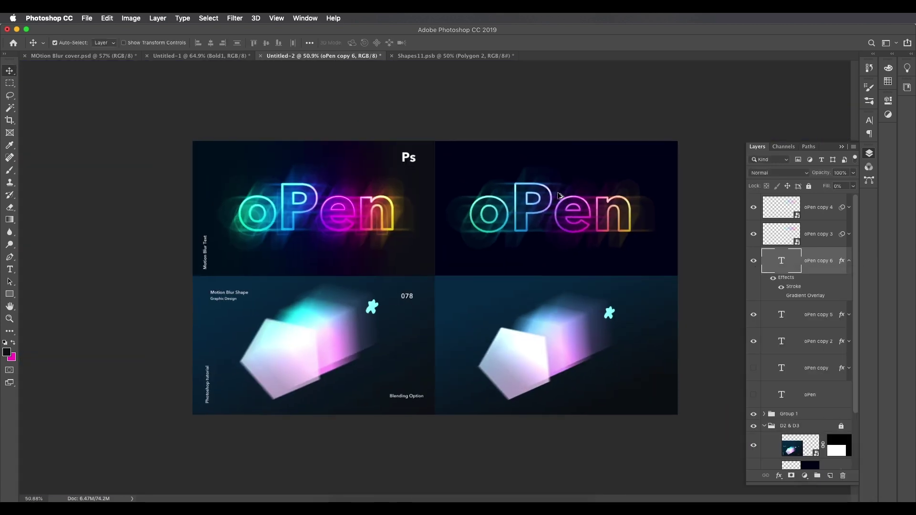
{"action": "scroll", "coordinate": [560, 196], "scroll_direction": "up", "scroll_amount": 3}
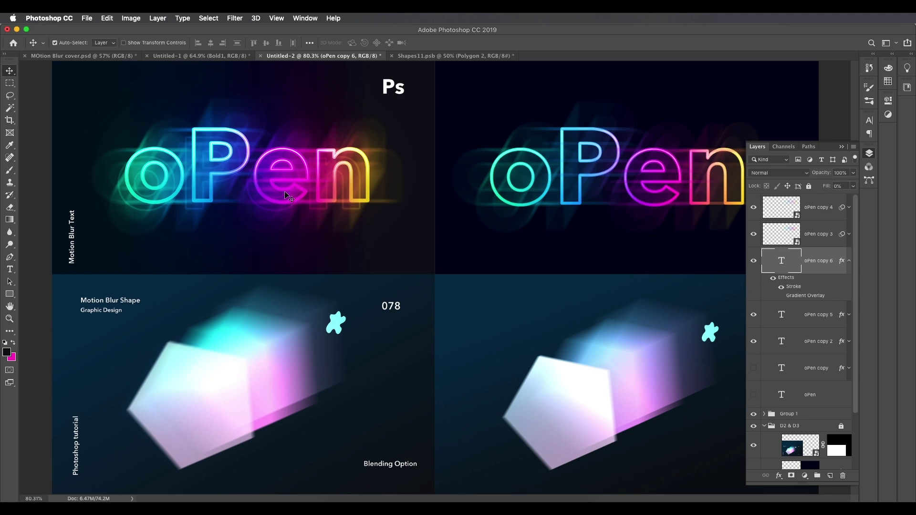
Duplicate the hidden gradient-filled layer oPen copy and make the duplicate visible
{"action": "left_click", "coordinate": [802, 317]}
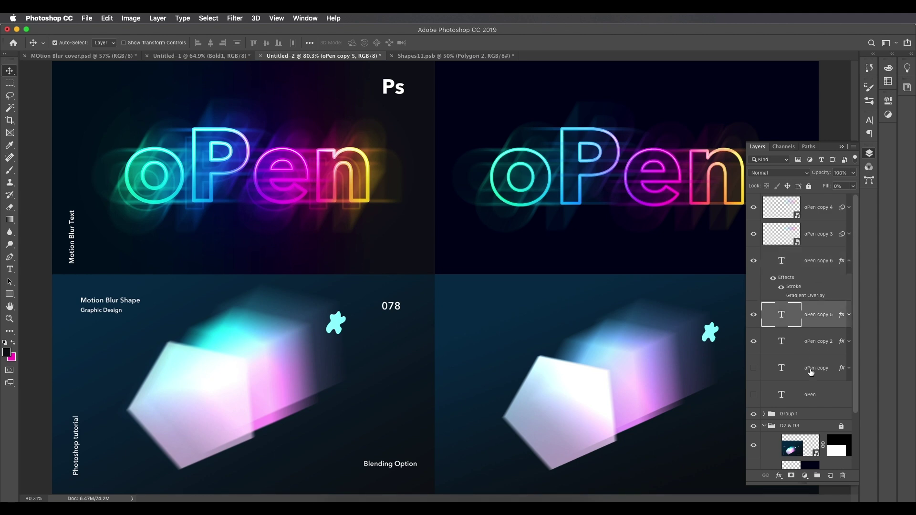
{"action": "left_click", "coordinate": [811, 371]}
{"action": "left_click", "coordinate": [757, 370]}
{"action": "left_click", "coordinate": [754, 368]}
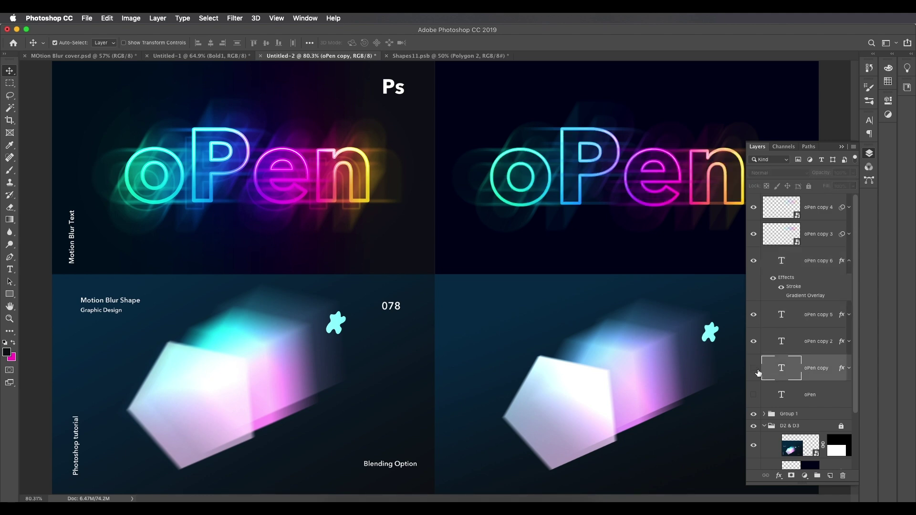
{"action": "key", "text": "super+j"}
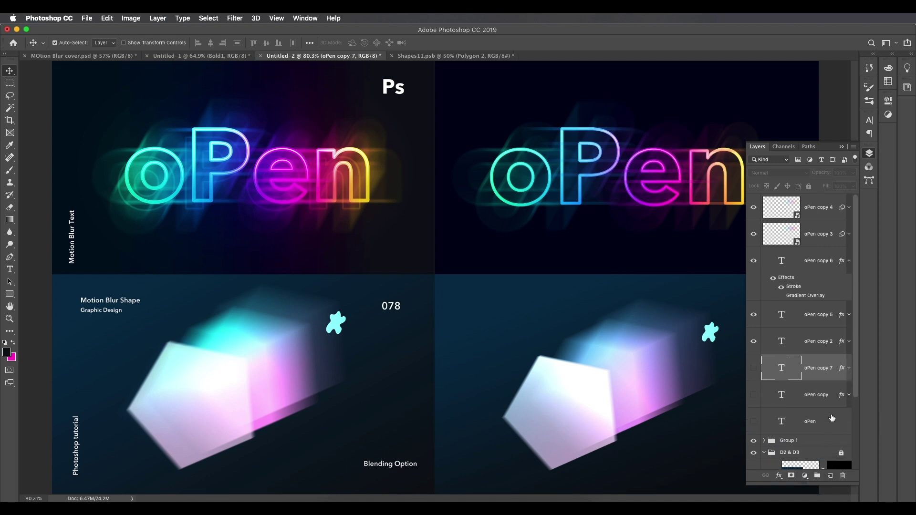
{"action": "left_click", "coordinate": [753, 368]}
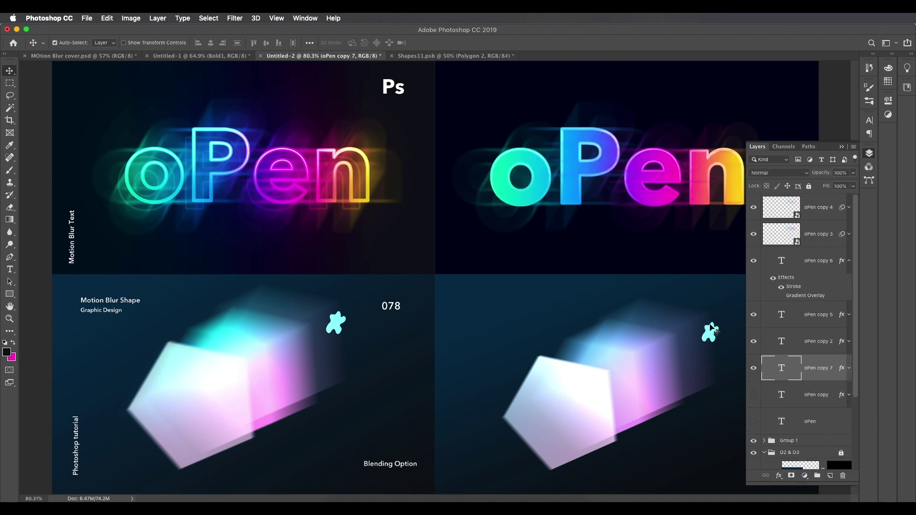
Convert the filled duplicate to a smart object and apply a Motion Blur at 60° with a slightly adjusted distance
{"action": "left_click", "coordinate": [235, 18]}
{"action": "mouse_move", "coordinate": [277, 134]}
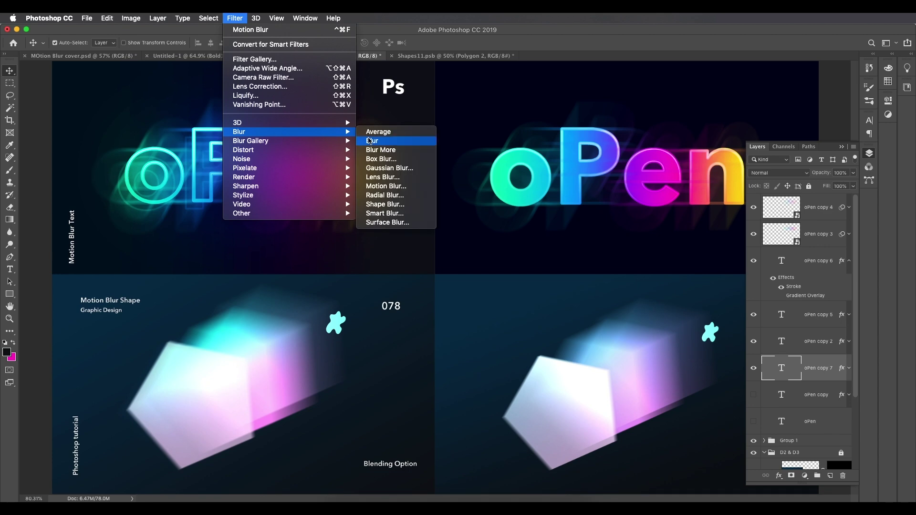
{"action": "left_click", "coordinate": [387, 186]}
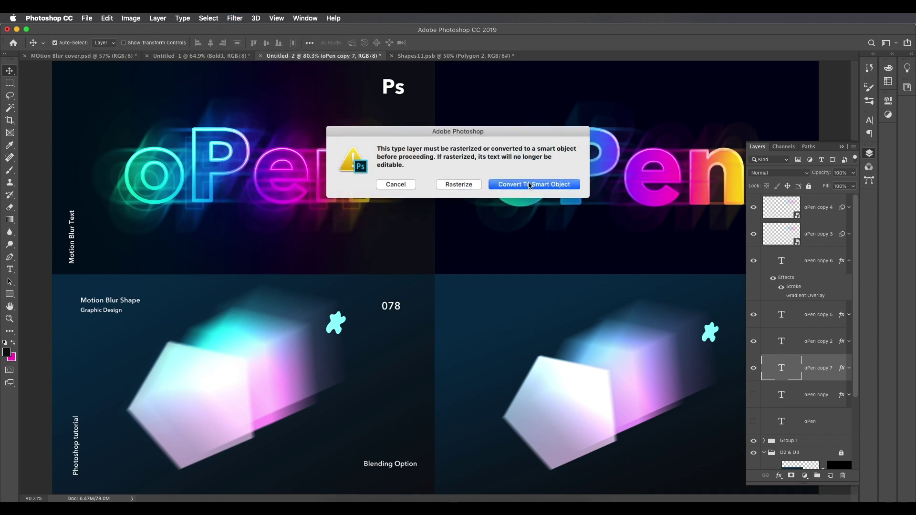
{"action": "left_click", "coordinate": [530, 184]}
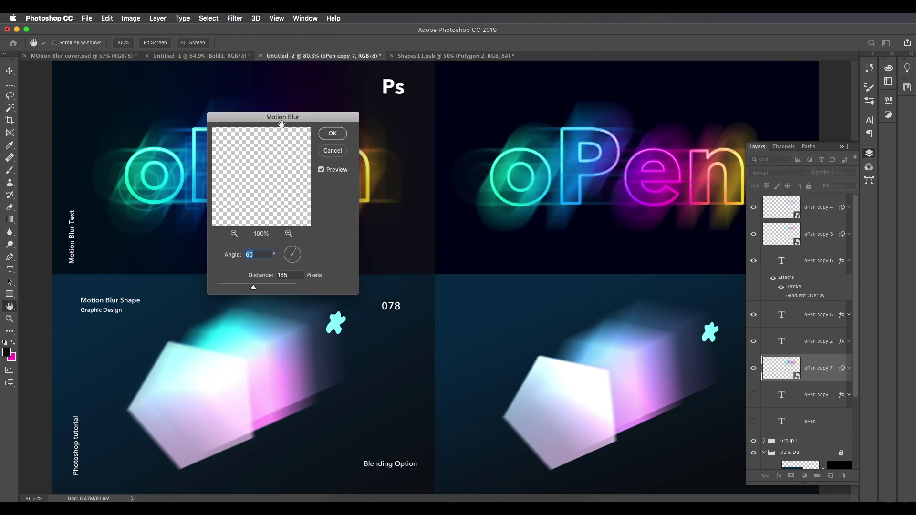
{"action": "left_click", "coordinate": [254, 289]}
{"action": "left_click_drag", "start_coordinate": [254, 288], "coordinate": [256, 287]}
{"action": "left_click", "coordinate": [333, 134]}
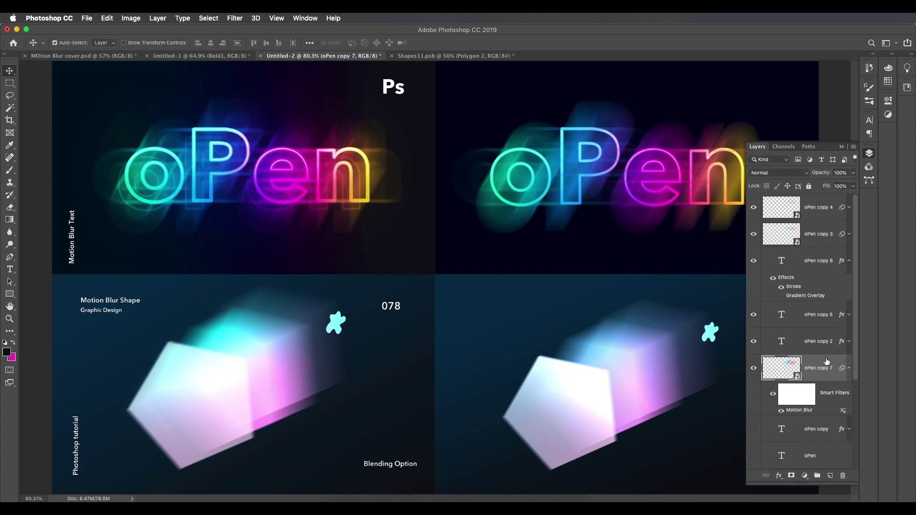
Lower the blurred oPen copy 7 layer's opacity to 46% and inspect the offset outlines in the reference artwork
{"action": "left_click", "coordinate": [852, 174]}
{"action": "left_click_drag", "start_coordinate": [843, 190], "coordinate": [827, 187]}
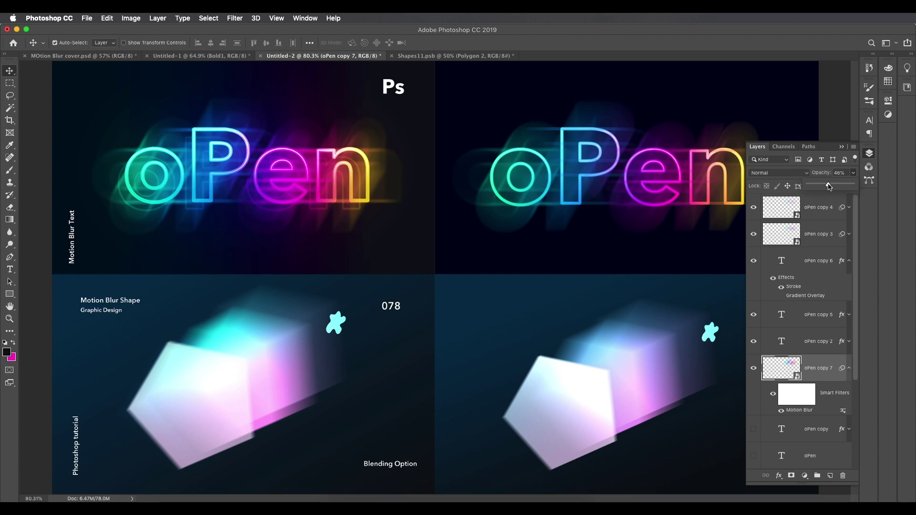
{"action": "scroll", "coordinate": [260, 251], "scroll_direction": "up", "scroll_amount": 5}
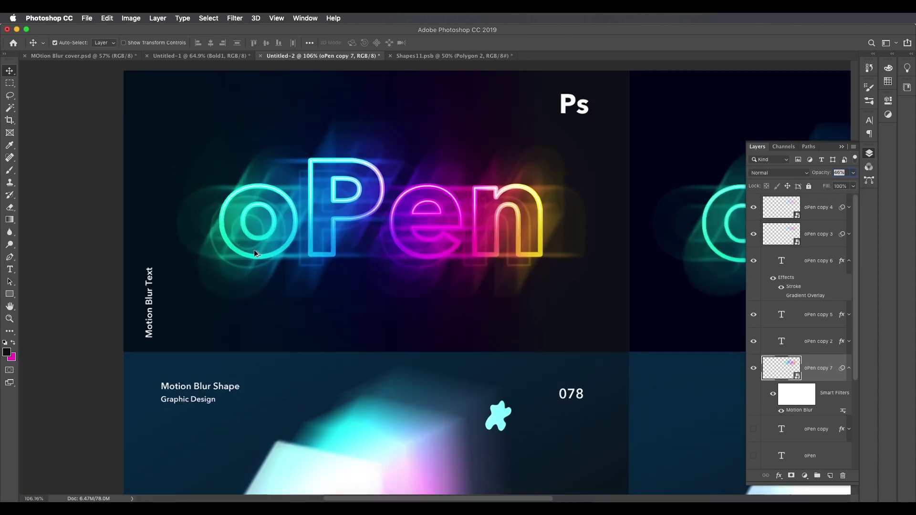
{"action": "scroll", "coordinate": [261, 251], "scroll_direction": "up", "scroll_amount": 5}
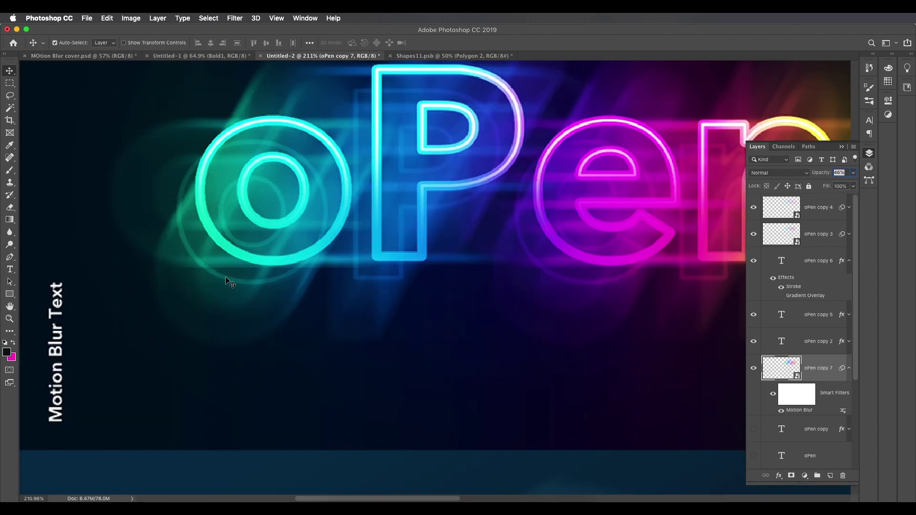
{"action": "scroll", "coordinate": [229, 279], "scroll_direction": "down", "scroll_amount": 5}
{"action": "scroll", "coordinate": [515, 281], "scroll_direction": "right", "scroll_amount": 5}
{"action": "scroll", "coordinate": [532, 274], "scroll_direction": "right", "scroll_amount": 1}
Duplicate the outlined layer oPen copy 2 and place the duplicate just below it, above the blurred oPen copy 7
{"action": "left_click", "coordinate": [783, 324]}
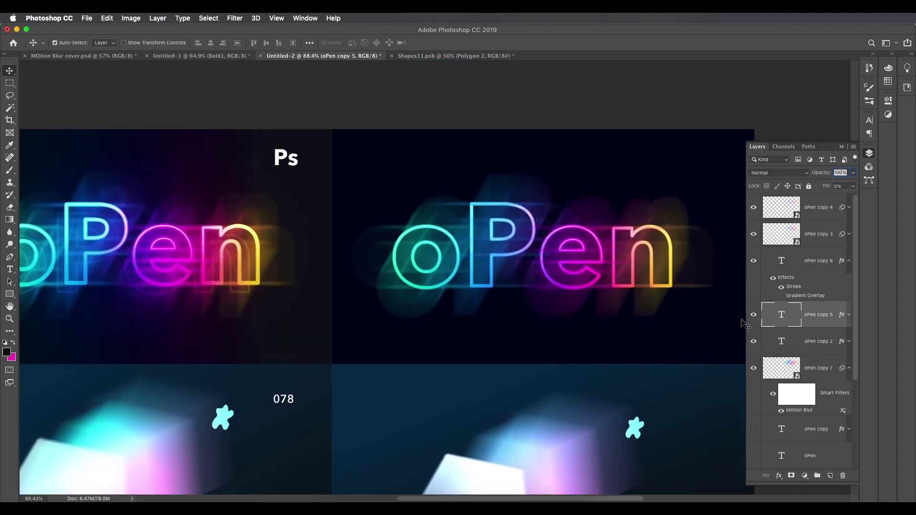
{"action": "left_click", "coordinate": [753, 342]}
{"action": "left_click", "coordinate": [754, 341]}
{"action": "key", "text": "super+j"}
{"action": "left_click_drag", "start_coordinate": [817, 347], "coordinate": [819, 375]}
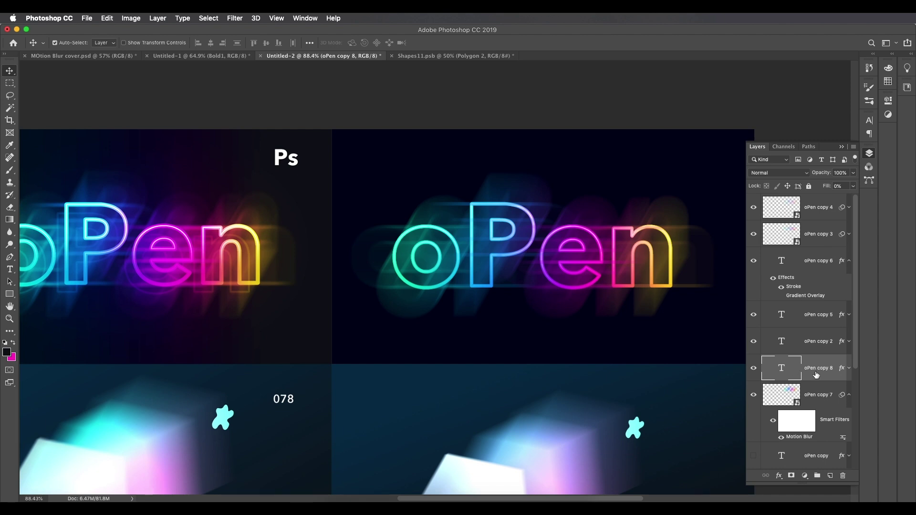
Offset the duplicate outline layer oPen copy 8 downward and to the left of the main text
{"action": "key", "text": "shift+Left"}
{"action": "key", "text": "shift+Left"}
{"action": "key", "text": "shift+Left"}
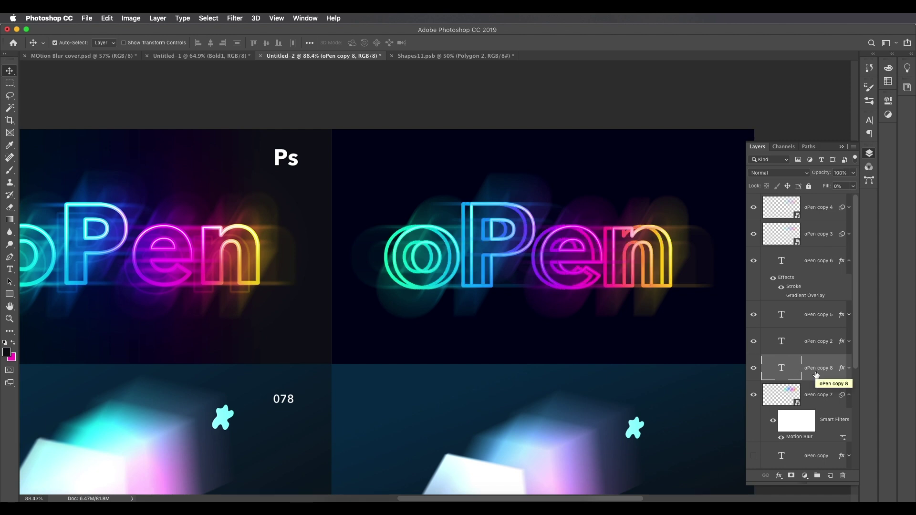
{"action": "key", "text": "shift+Down"}
{"action": "key", "text": "shift+Down"}
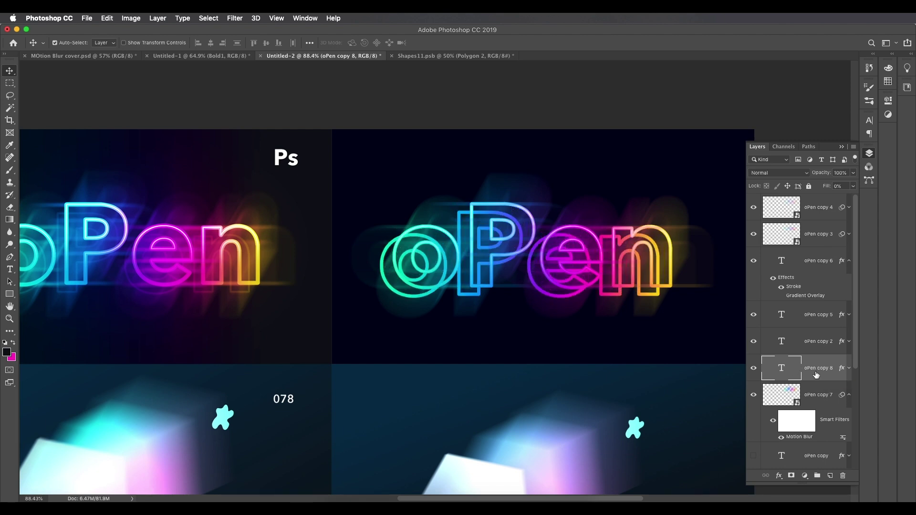
{"action": "key", "text": "shift+Down"}
{"action": "key", "text": "Right"}
{"action": "key", "text": "Right"}
{"action": "key", "text": "Right"}
{"action": "key", "text": "Down"}
{"action": "key", "text": "Down"}
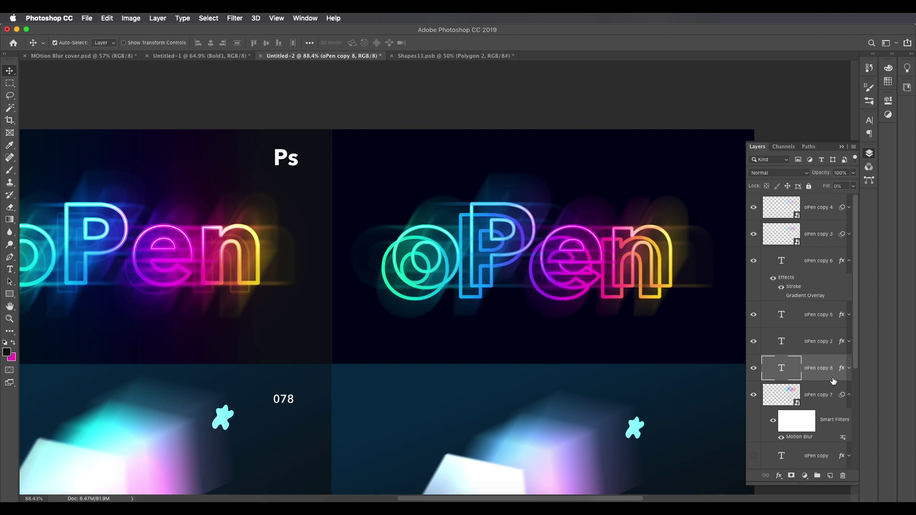
Reduce oPen copy 8's gradient stroke size to 4 px and its layer opacity to 10%
{"action": "double_click", "coordinate": [833, 380]}
{"action": "left_click", "coordinate": [520, 359]}
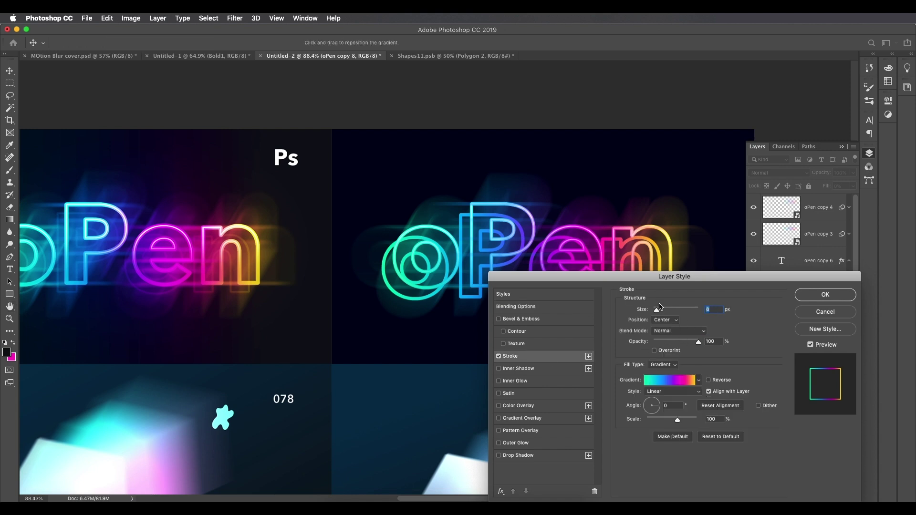
{"action": "type", "text": "4"}
{"action": "left_click", "coordinate": [801, 300]}
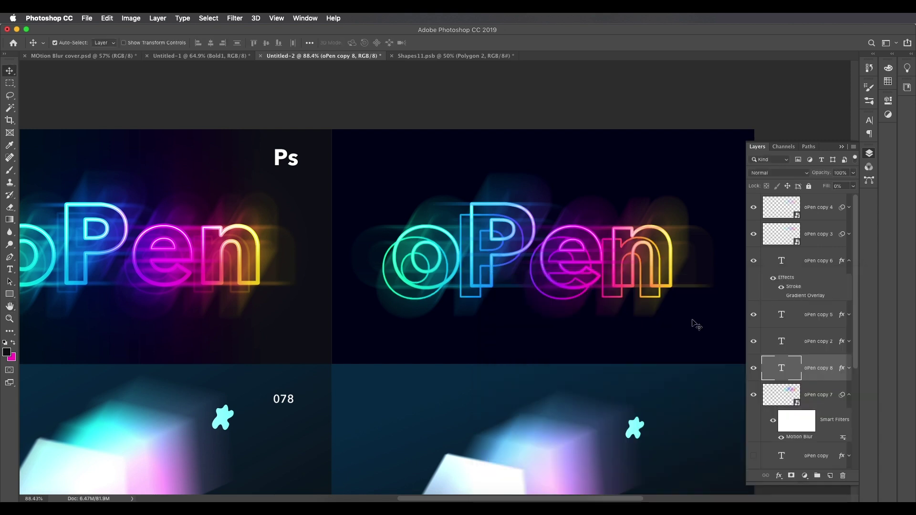
{"action": "left_click", "coordinate": [841, 173]}
{"action": "type", "text": "10"}
{"action": "key", "text": "Return"}
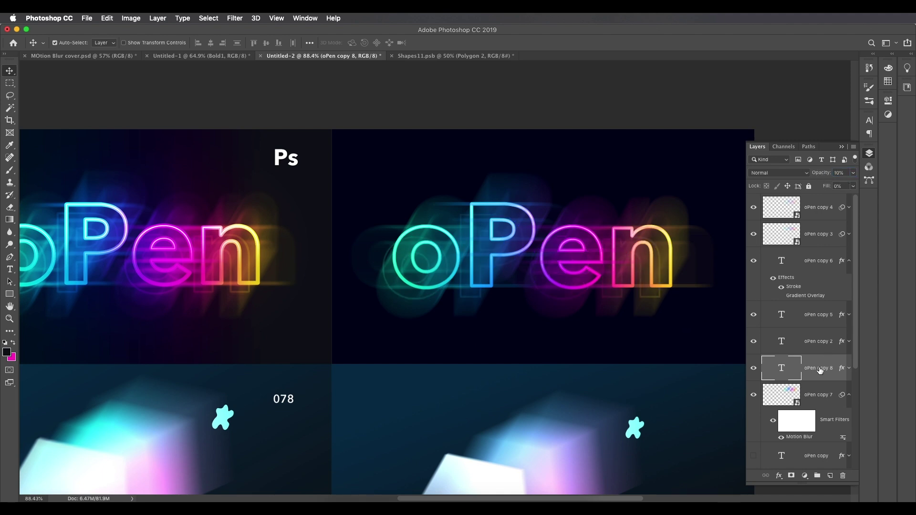
Duplicate the offset outline layer oPen copy 8 and set the duplicate's stroke size to 2 px
{"action": "key", "text": "super+j"}
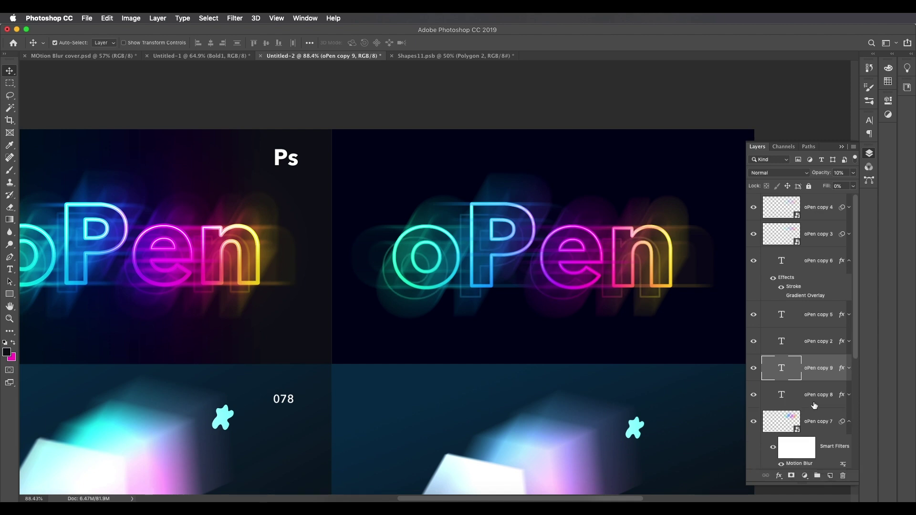
{"action": "double_click", "coordinate": [822, 380]}
{"action": "left_click", "coordinate": [547, 360]}
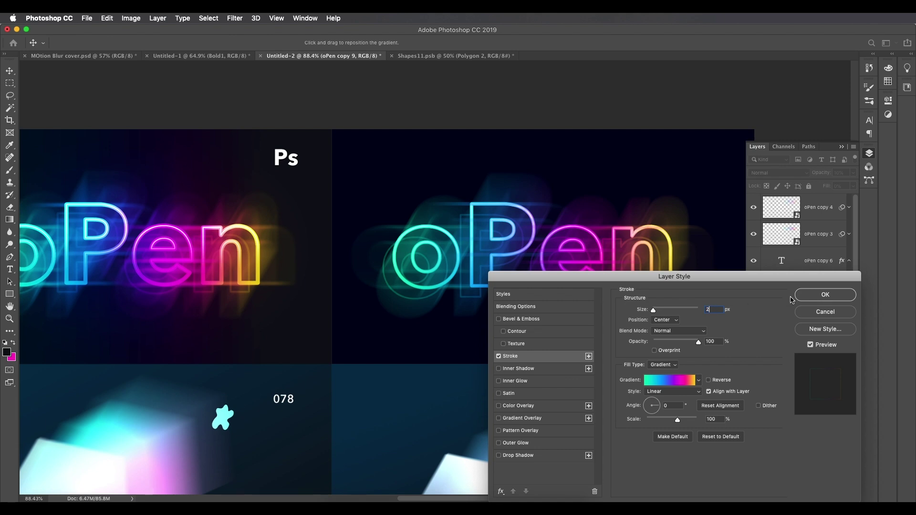
{"action": "left_click", "coordinate": [810, 296]}
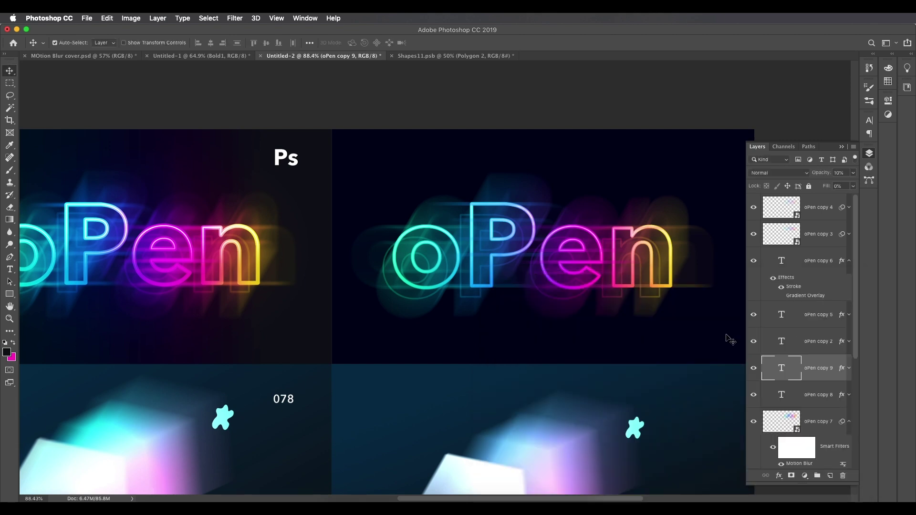
Convert the thinner outline duplicate to a smart object and apply a Gaussian Blur with a 2.5-pixel radius
{"action": "left_click", "coordinate": [237, 21]}
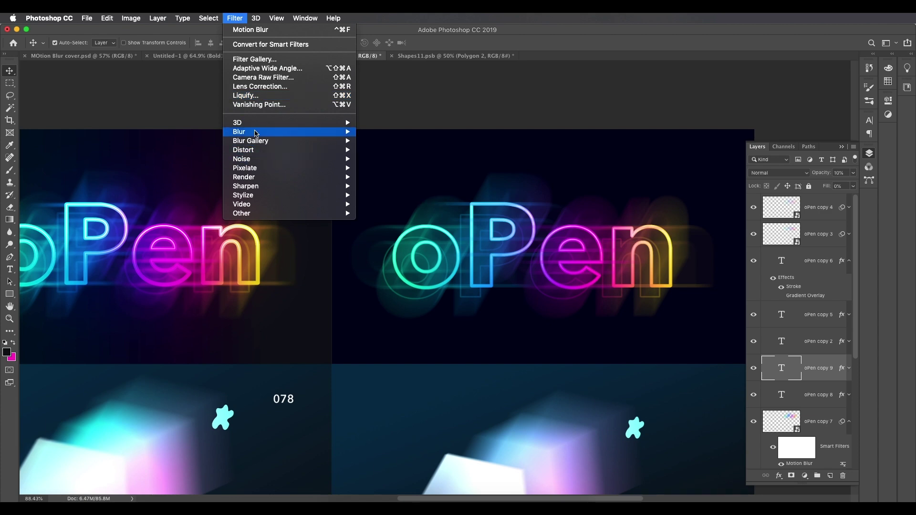
{"action": "mouse_move", "coordinate": [257, 134]}
{"action": "left_click", "coordinate": [378, 169]}
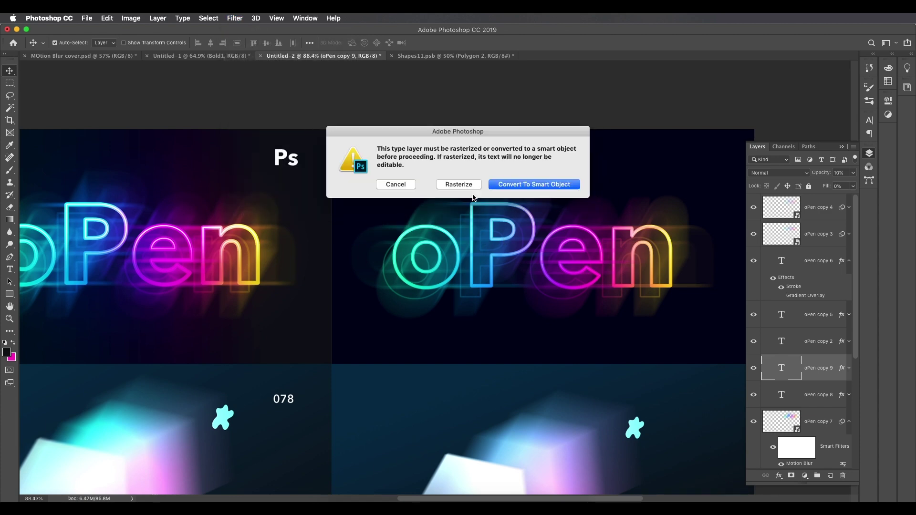
{"action": "left_click", "coordinate": [496, 185]}
{"action": "left_click_drag", "start_coordinate": [453, 252], "coordinate": [442, 253]}
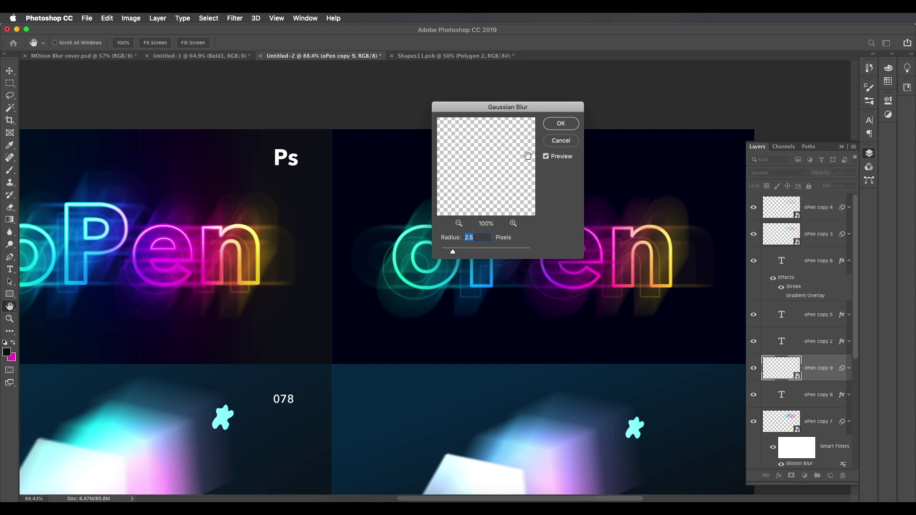
{"action": "left_click", "coordinate": [560, 124]}
{"action": "key", "text": "super+0"}
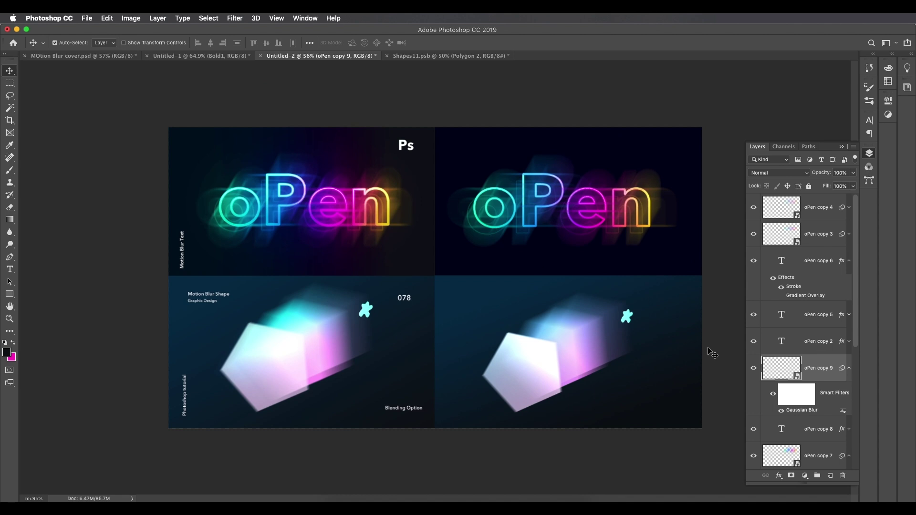
Make the gradient-filled layer oPen copy visible and lower its opacity to 5%
{"action": "left_click", "coordinate": [805, 427]}
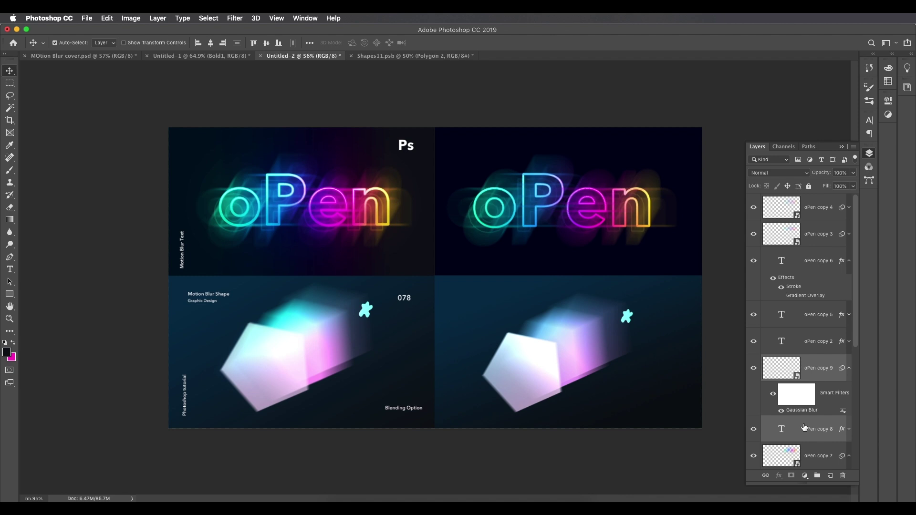
{"action": "left_click", "coordinate": [478, 250]}
{"action": "scroll", "coordinate": [478, 250], "scroll_direction": "up", "scroll_amount": 3}
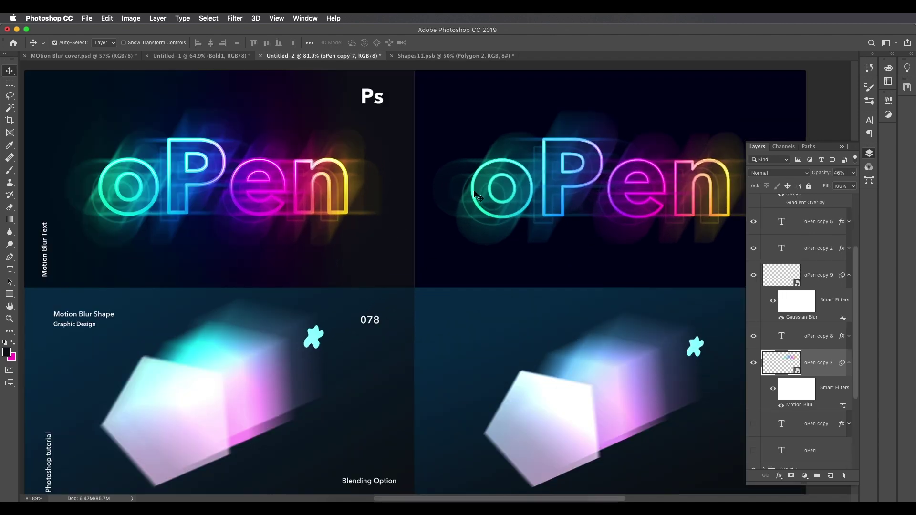
{"action": "scroll", "coordinate": [581, 248], "scroll_direction": "right", "scroll_amount": 5}
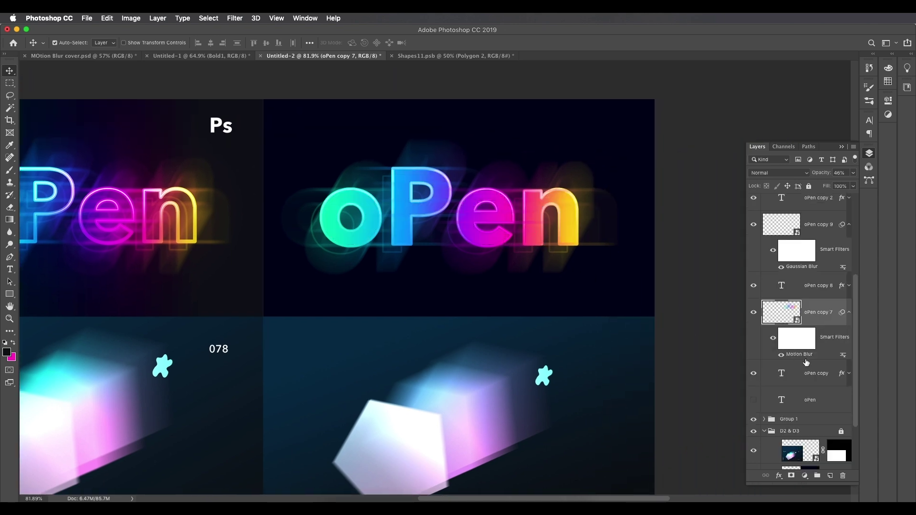
{"action": "left_click", "coordinate": [815, 377]}
{"action": "left_click", "coordinate": [853, 175]}
{"action": "left_click_drag", "start_coordinate": [821, 186], "coordinate": [812, 186]}
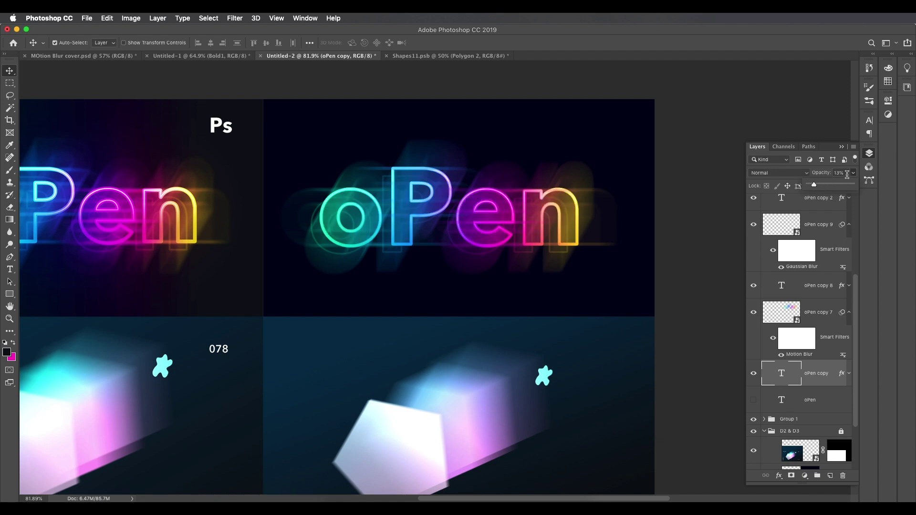
{"action": "type", "text": "5"}
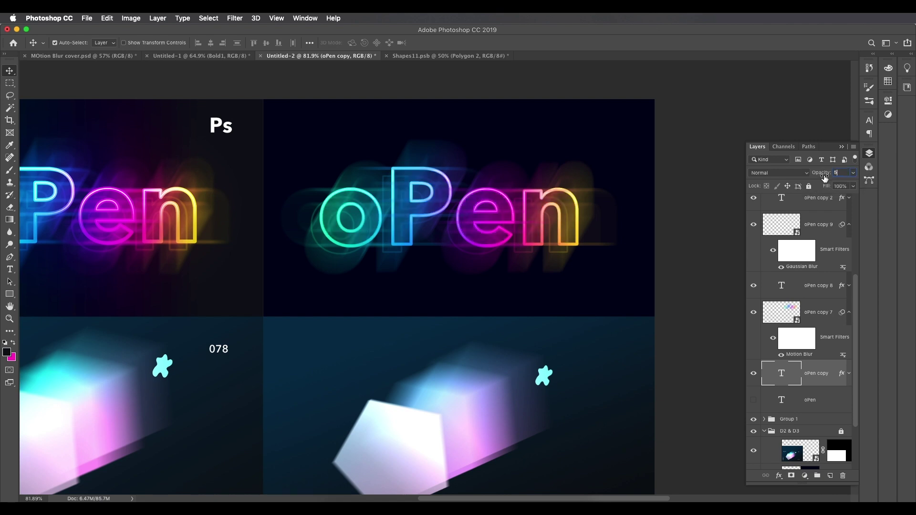
Add a new layer below oPen copy and fill it with the green-blue-magenta-yellow linear gradient across the width of the text
{"action": "scroll", "coordinate": [506, 193], "scroll_direction": "down", "scroll_amount": 2}
{"action": "scroll", "coordinate": [505, 194], "scroll_direction": "up", "scroll_amount": 2}
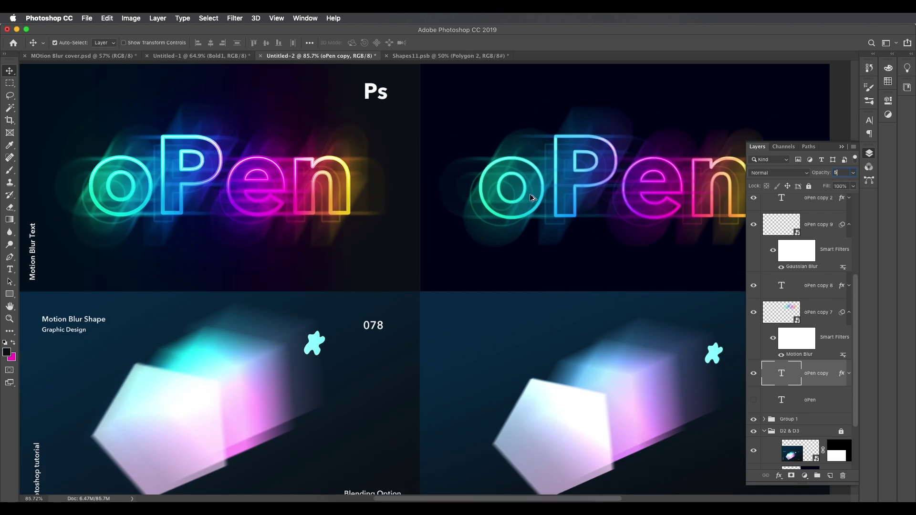
{"action": "left_click_drag", "start_coordinate": [661, 254], "coordinate": [569, 253]}
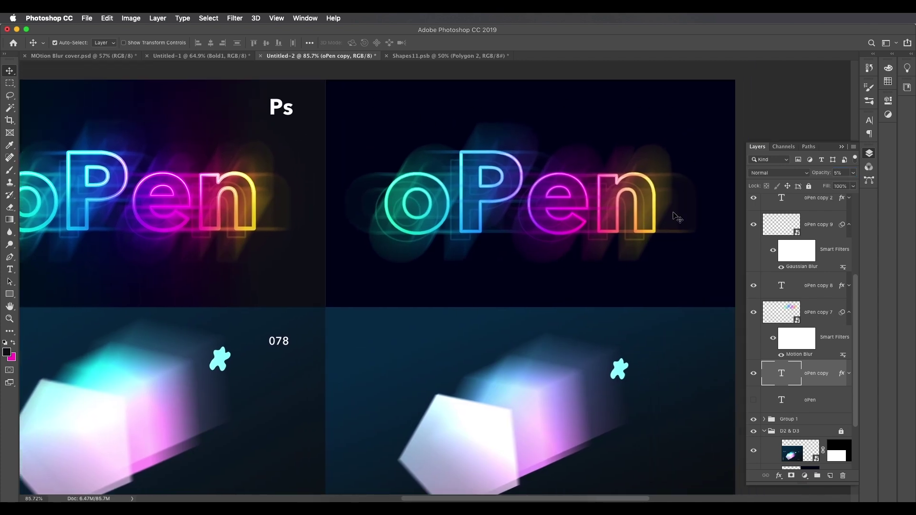
{"action": "scroll", "coordinate": [804, 375], "scroll_direction": "down", "scroll_amount": 2}
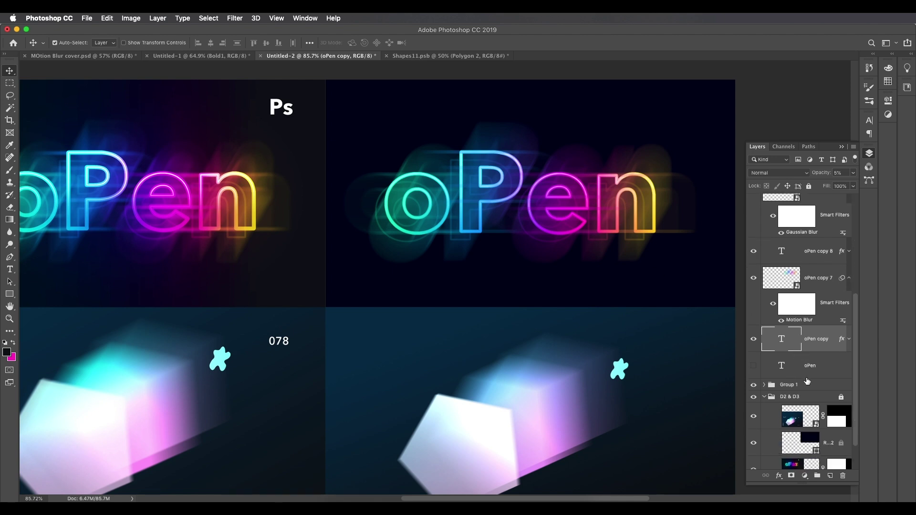
{"action": "left_click", "coordinate": [815, 375]}
{"action": "left_click", "coordinate": [830, 477]}
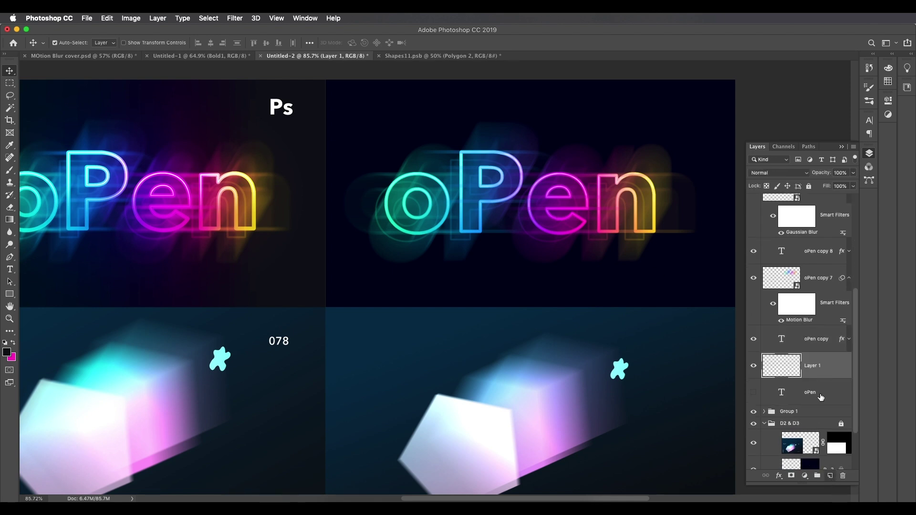
{"action": "left_click", "coordinate": [9, 220]}
{"action": "left_click", "coordinate": [70, 43]}
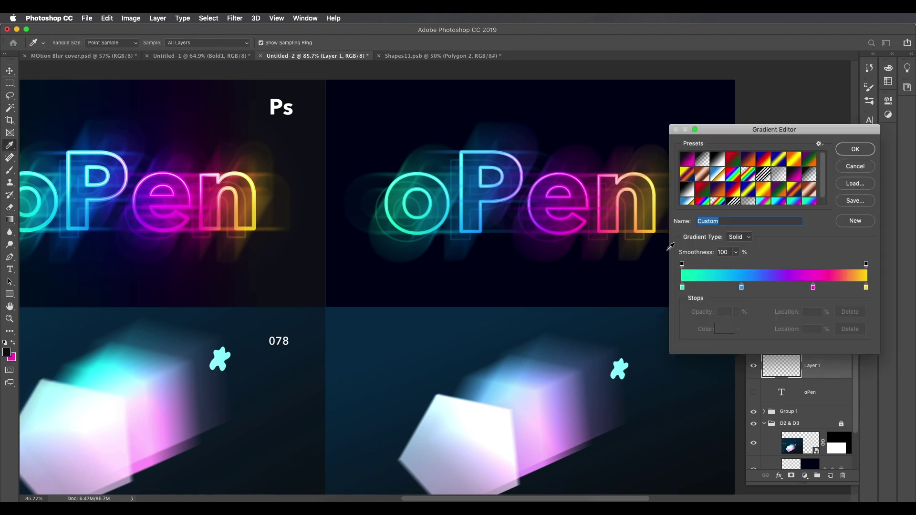
{"action": "left_click", "coordinate": [855, 150]}
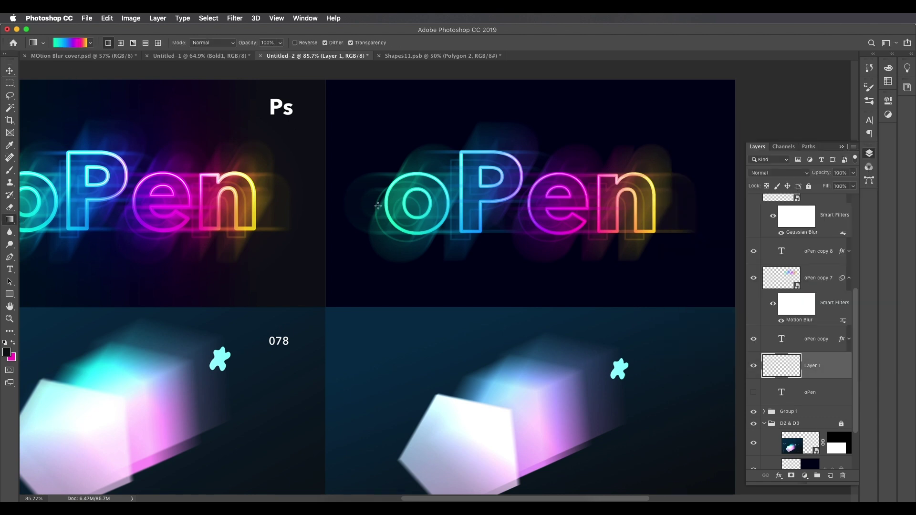
{"action": "left_click_drag", "start_coordinate": [384, 206], "coordinate": [656, 205]}
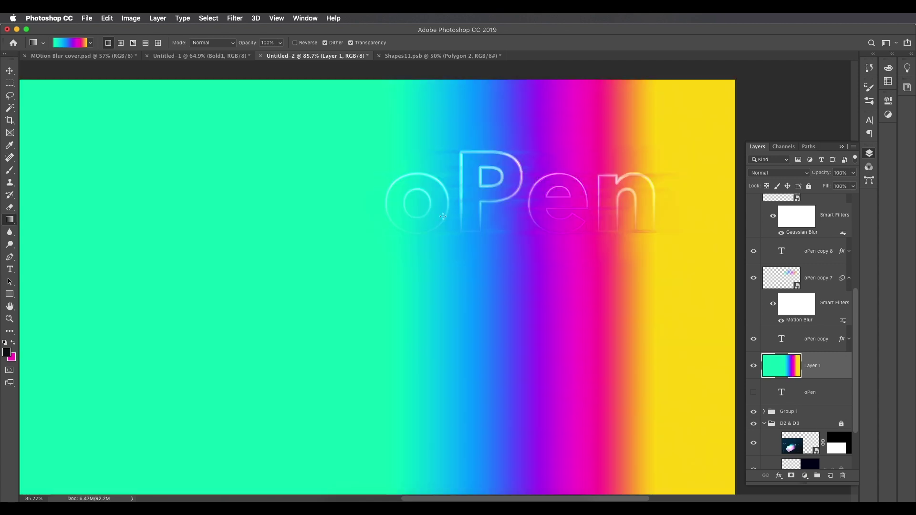
Load the navy background rectangle's outline as a selection and use it to mask the gradient layer
{"action": "scroll", "coordinate": [802, 362], "scroll_direction": "down", "scroll_amount": 3}
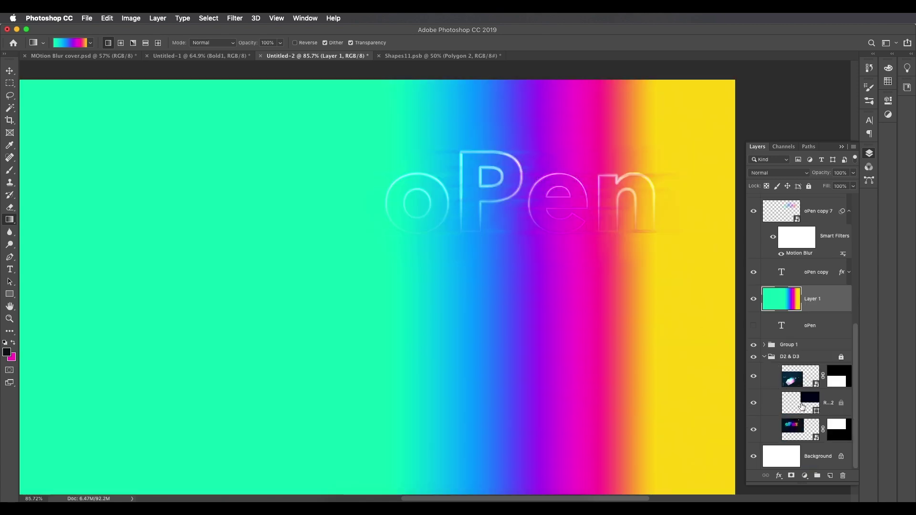
{"action": "left_click", "coordinate": [813, 403]}
{"action": "left_click", "coordinate": [813, 403], "text": "ctrl"}
{"action": "left_click", "coordinate": [812, 302]}
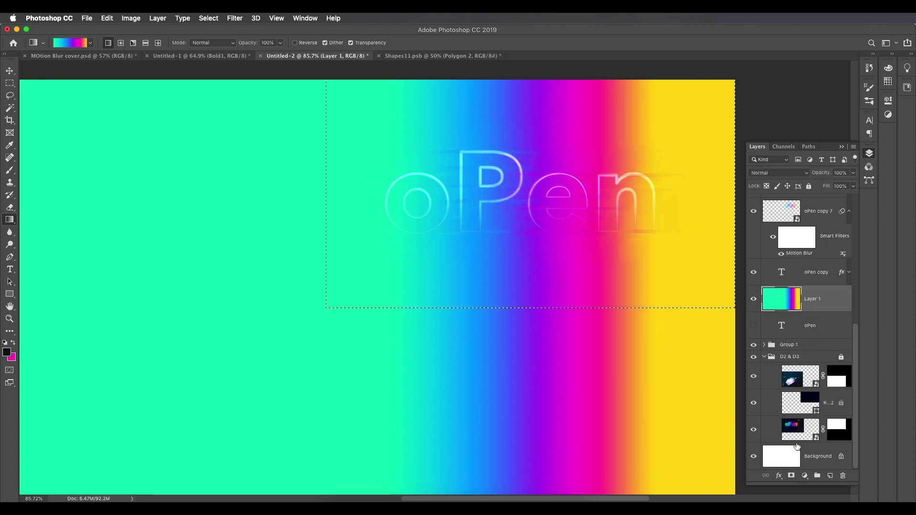
{"action": "left_click", "coordinate": [791, 476]}
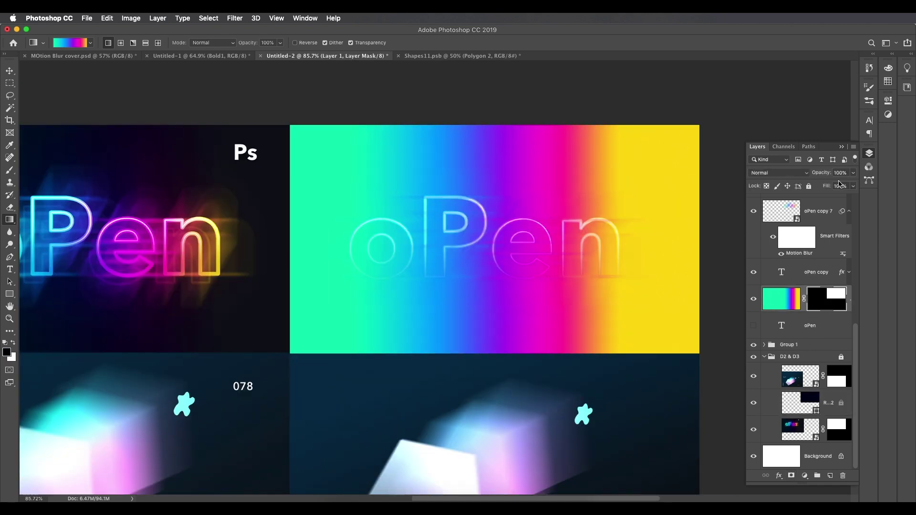
Lower the masked gradient layer's opacity to 5% and toggle its visibility to compare the background
{"action": "left_click", "coordinate": [853, 174]}
{"action": "type", "text": "50"}
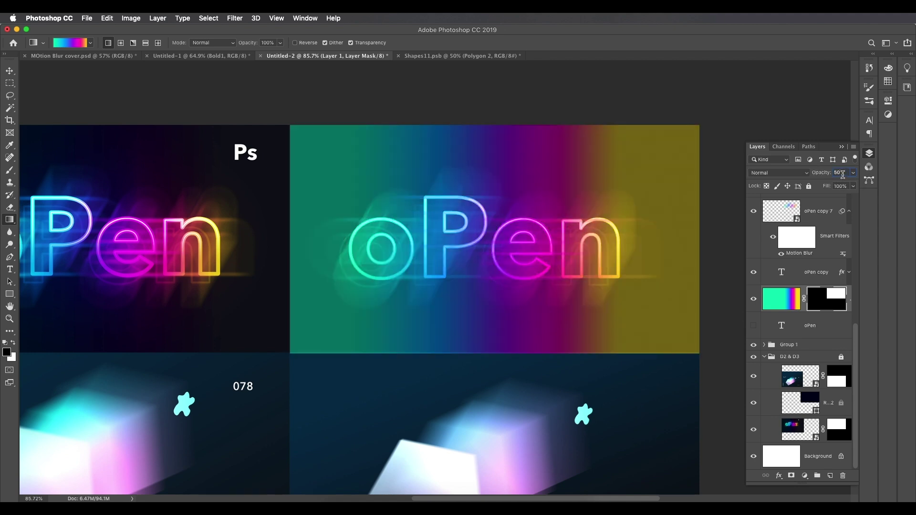
{"action": "key", "text": "BackSpace"}
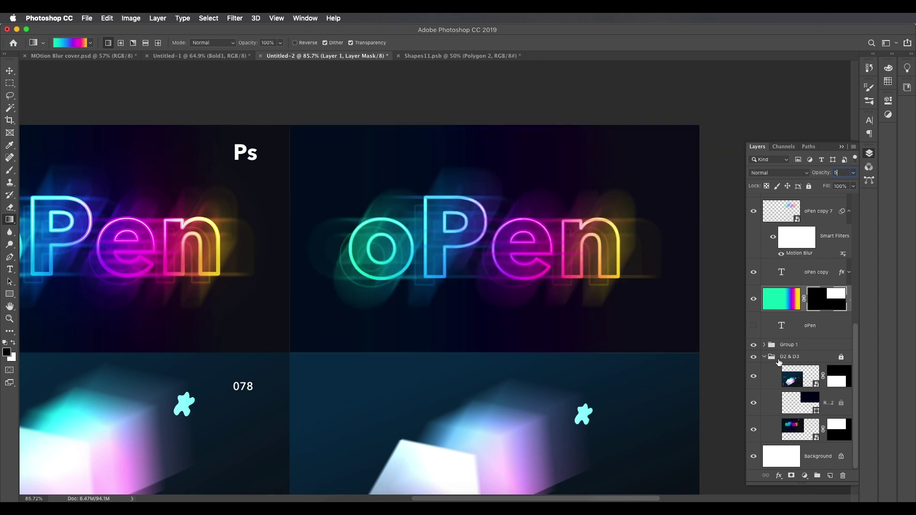
{"action": "key", "text": "Return"}
{"action": "left_click", "coordinate": [758, 306]}
{"action": "left_click", "coordinate": [754, 300]}
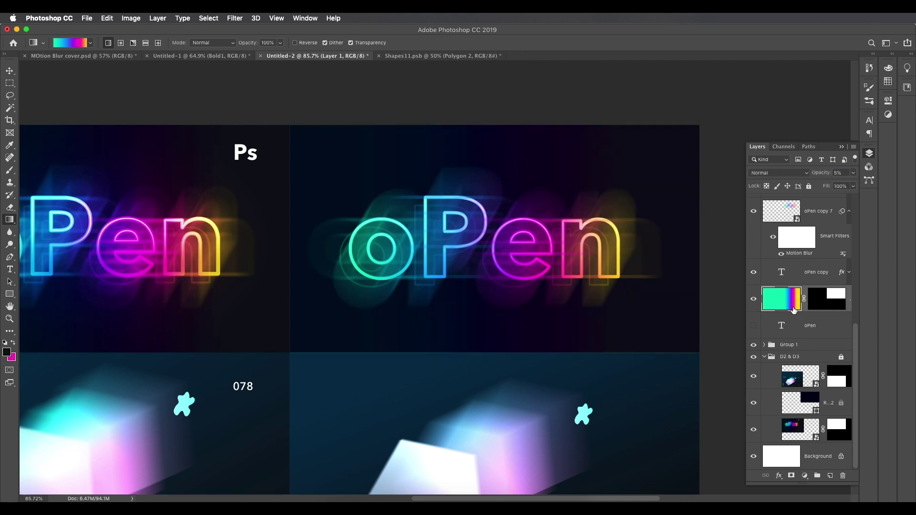
Add a new layer above the masked gradient layer and draw an elliptical selection around the new oPen text with 0 px feather
{"action": "left_click", "coordinate": [831, 476]}
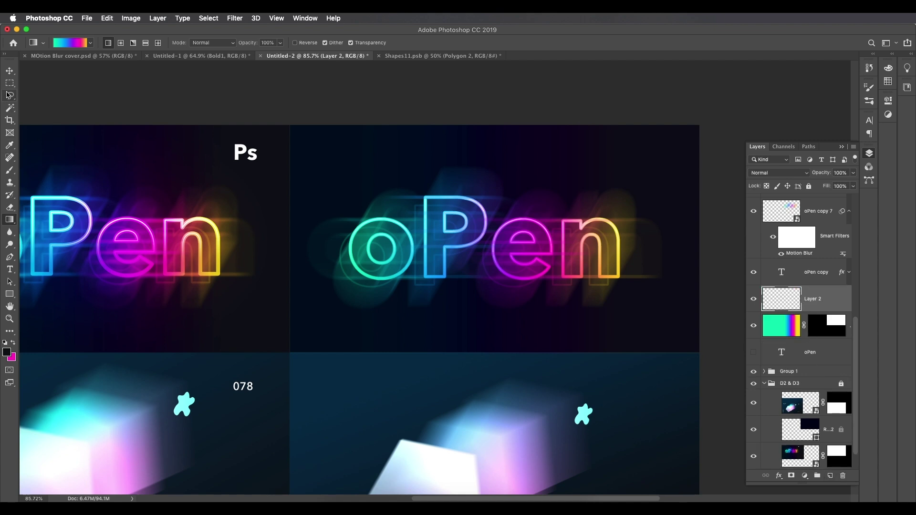
{"action": "left_click", "coordinate": [9, 83]}
{"action": "left_click", "coordinate": [57, 91]}
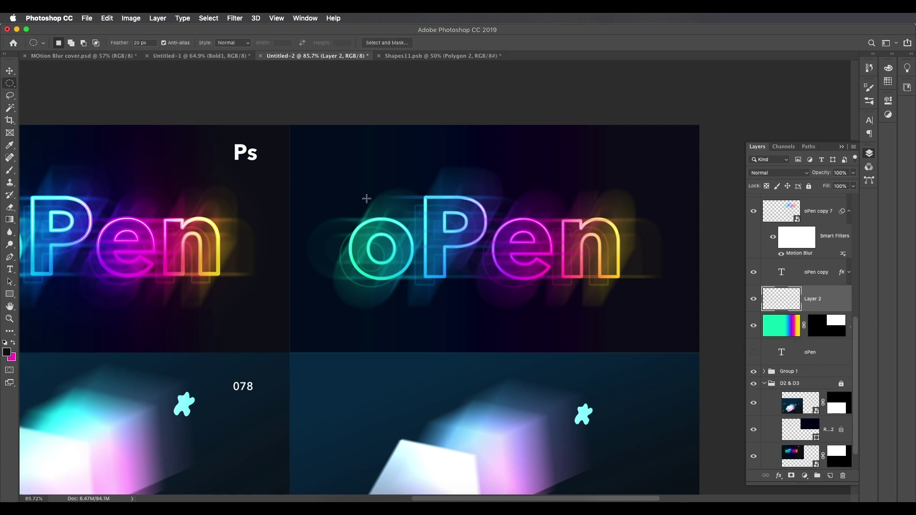
{"action": "double_click", "coordinate": [149, 43]}
{"action": "type", "text": "0"}
{"action": "mouse_move", "coordinate": [489, 239]}
{"action": "left_mouse_down"}
{"action": "mouse_move", "coordinate": [530, 274]}
{"action": "mouse_move", "coordinate": [642, 322]}
{"action": "mouse_move", "coordinate": [635, 324]}
{"action": "left_mouse_up"}
{"action": "key", "text": "space"}
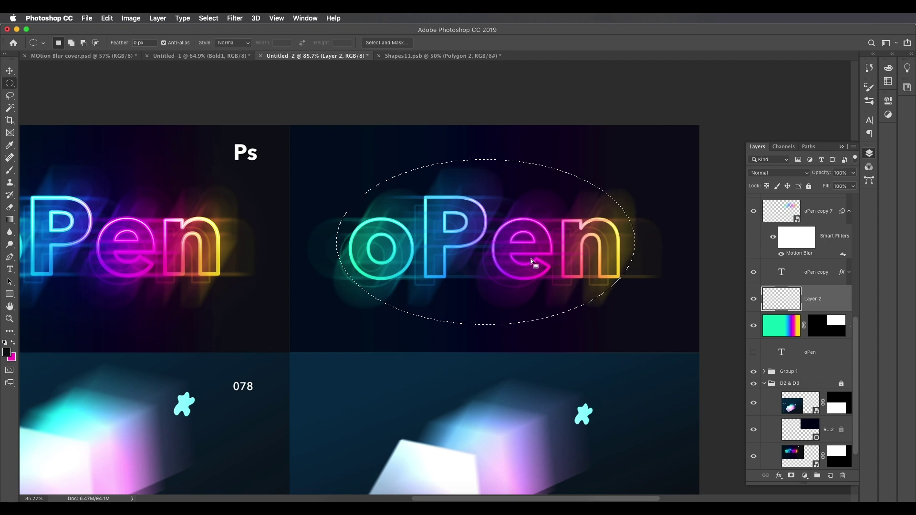
Feather the elliptical selection by 100 px using Select and Mask
{"action": "left_click", "coordinate": [217, 20]}
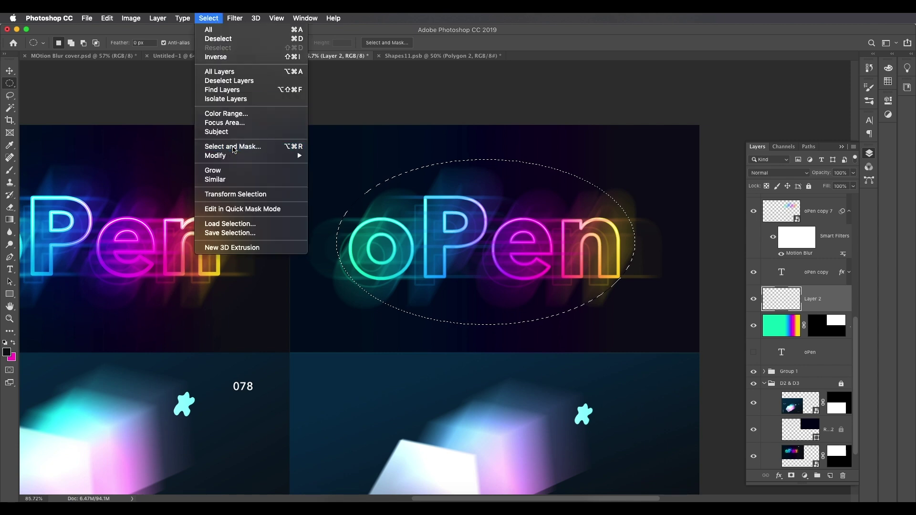
{"action": "left_click", "coordinate": [233, 147]}
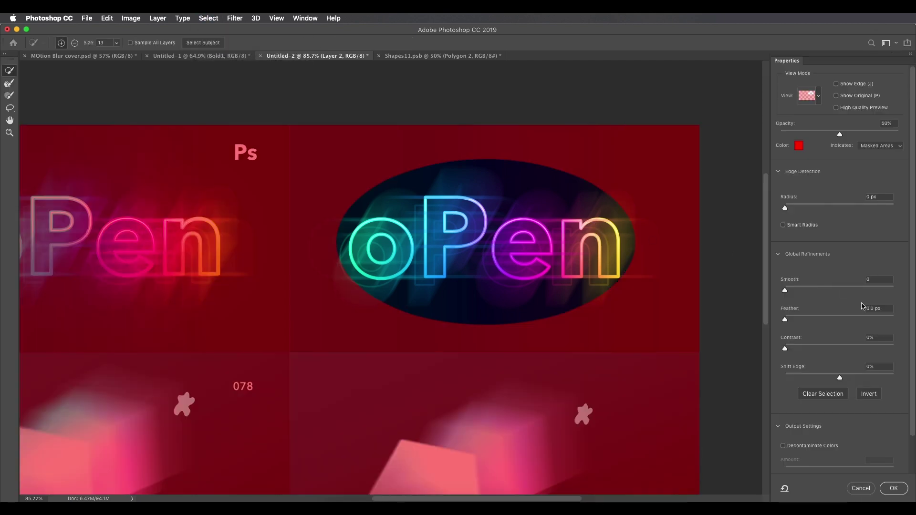
{"action": "left_click_drag", "start_coordinate": [786, 320], "coordinate": [877, 320]}
{"action": "type", "text": "100"}
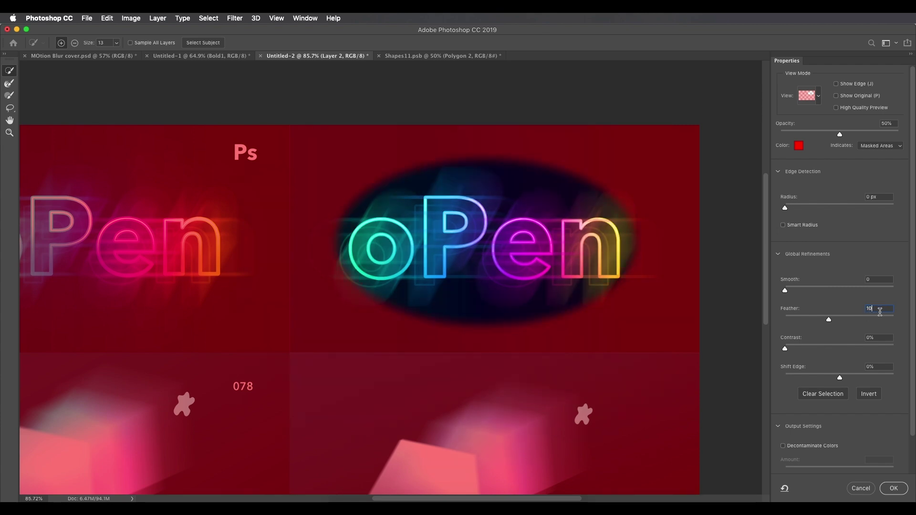
{"action": "left_click", "coordinate": [889, 489]}
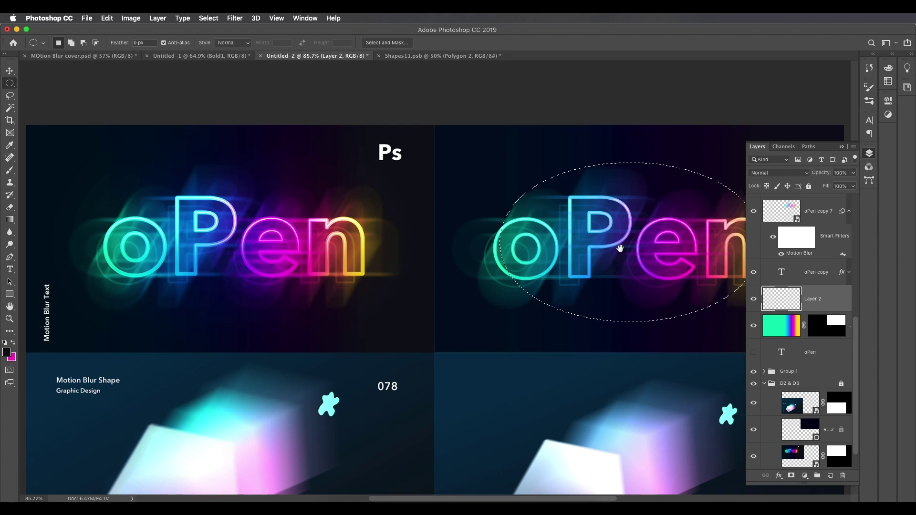
Fill the feathered ellipse on Layer 2 with the horizontal rainbow gradient spanning the text width and remove the selection
{"action": "scroll", "coordinate": [617, 249], "scroll_direction": "right", "scroll_amount": 7}
{"action": "left_click", "coordinate": [10, 219]}
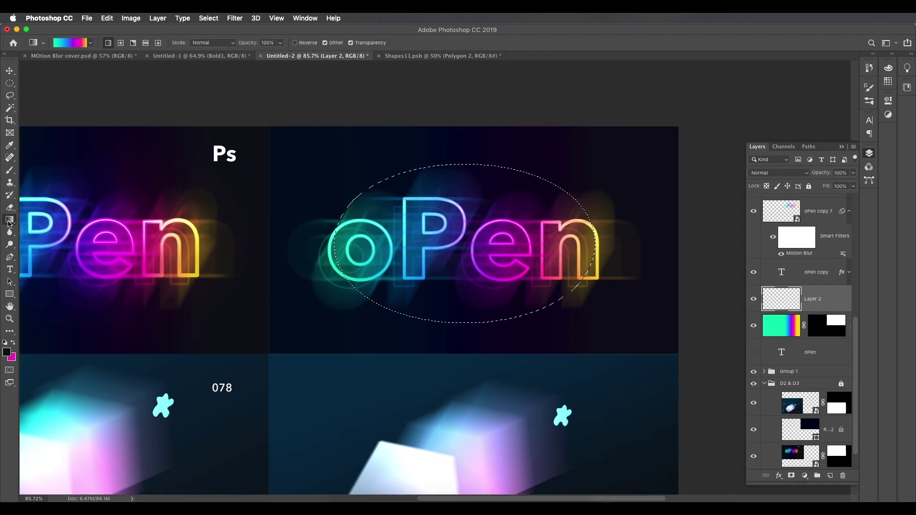
{"action": "left_click_drag", "start_coordinate": [328, 248], "coordinate": [596, 248]}
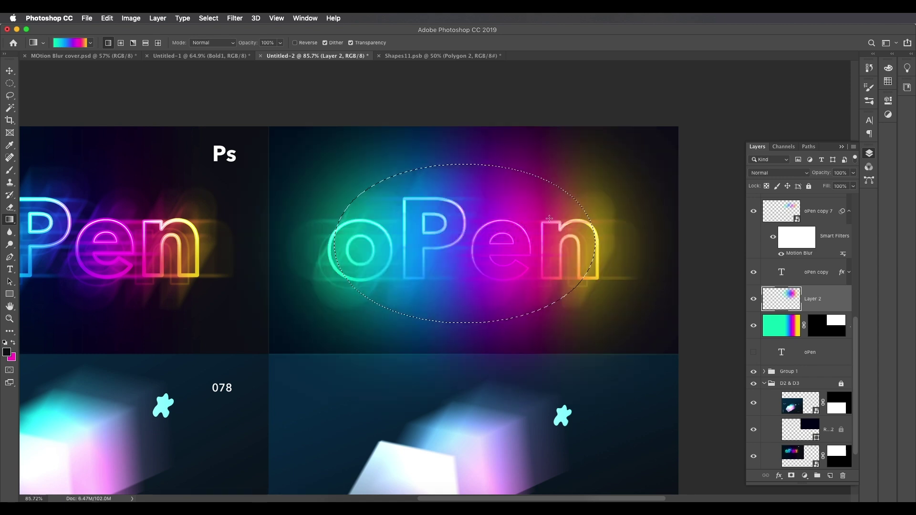
{"action": "key", "text": "super+d"}
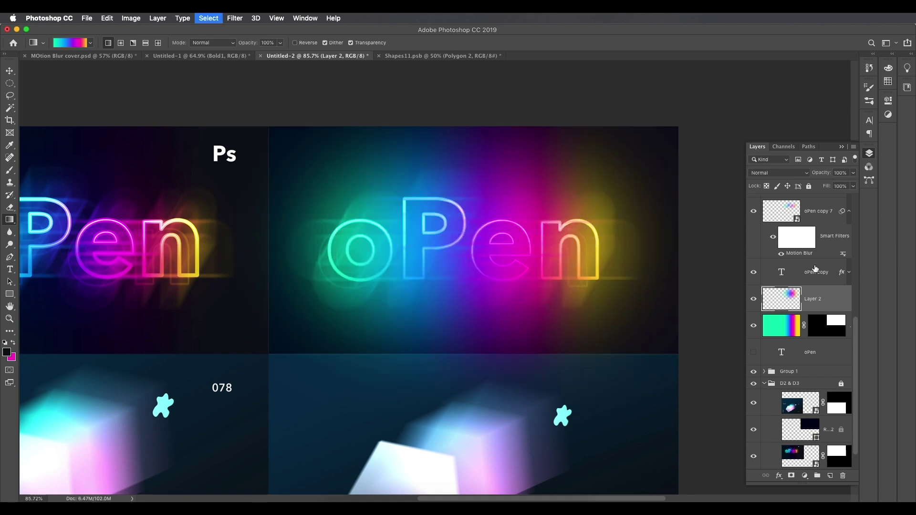
Set Layer 2's blending mode to Linear Dodge (Add), after trying Color Dodge, and lower its opacity to 5%
{"action": "left_click", "coordinate": [798, 173]}
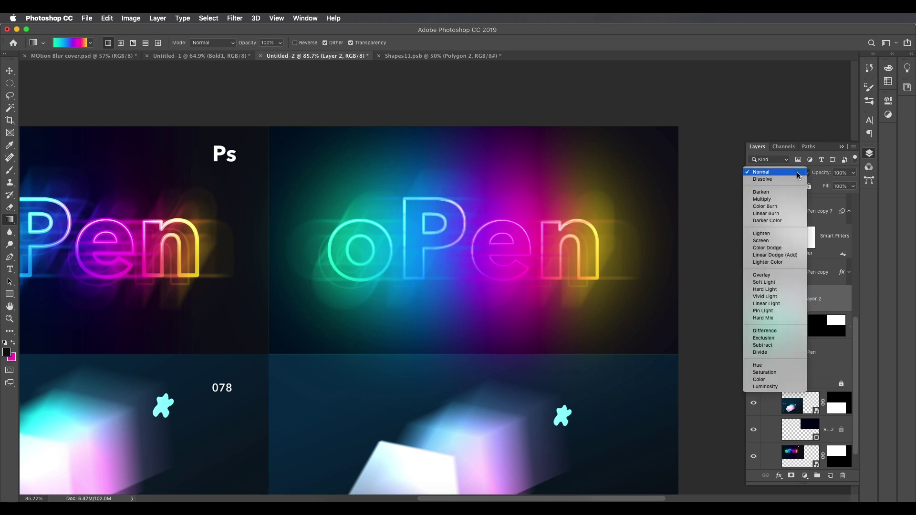
{"action": "left_click", "coordinate": [780, 249]}
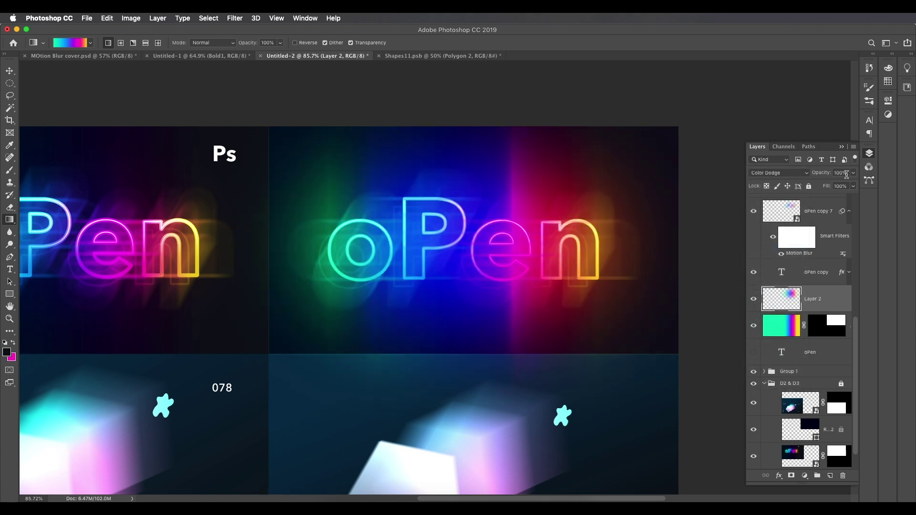
{"action": "left_click", "coordinate": [798, 173]}
{"action": "left_click", "coordinate": [778, 178]}
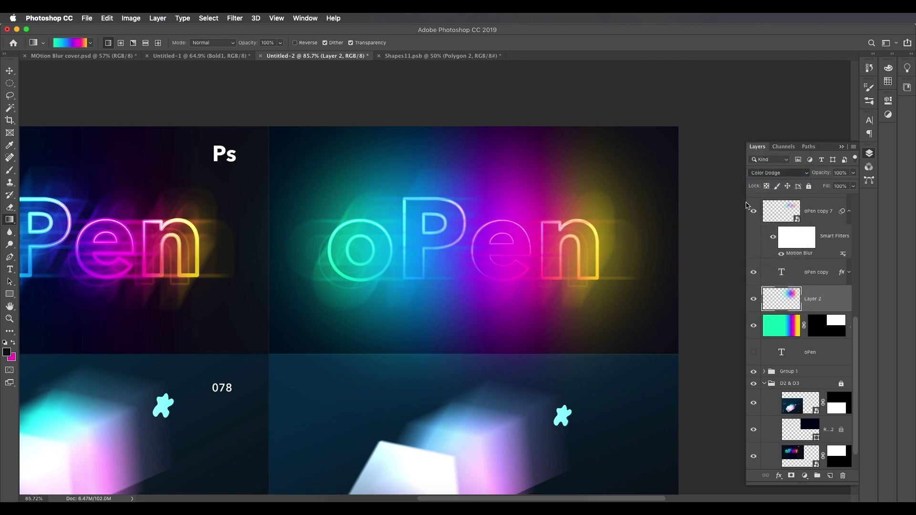
{"action": "left_click", "coordinate": [854, 174]}
{"action": "type", "text": "5"}
{"action": "key", "text": "Return"}
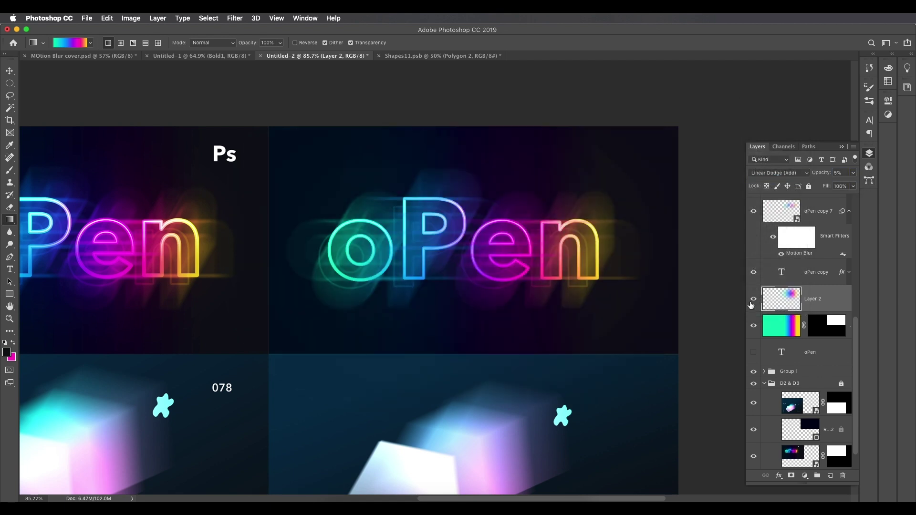
Compare the new text with the reference design and set the opacity of layer oPen copy 2 to 60%
{"action": "scroll", "coordinate": [554, 232], "scroll_direction": "down", "scroll_amount": 5}
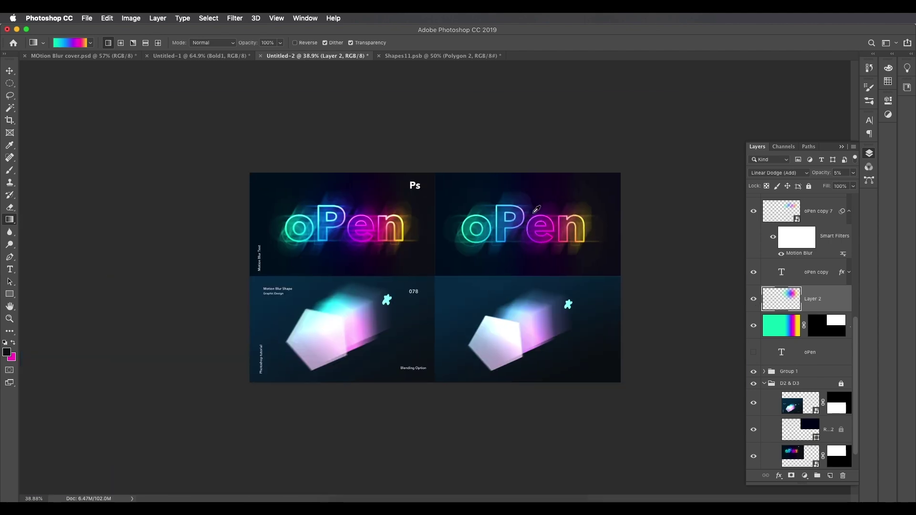
{"action": "scroll", "coordinate": [535, 210], "scroll_direction": "up", "scroll_amount": 2}
{"action": "scroll", "coordinate": [547, 201], "scroll_direction": "up", "scroll_amount": 3}
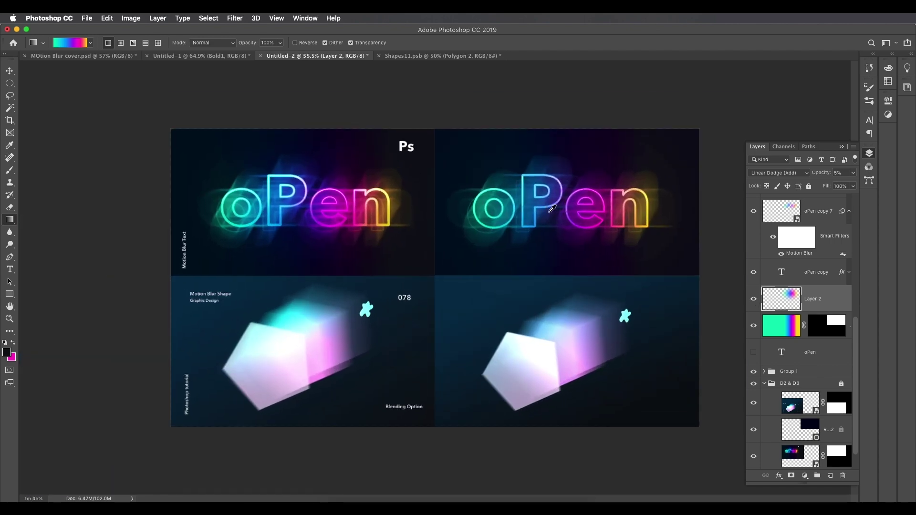
{"action": "scroll", "coordinate": [539, 231], "scroll_direction": "up", "scroll_amount": 1}
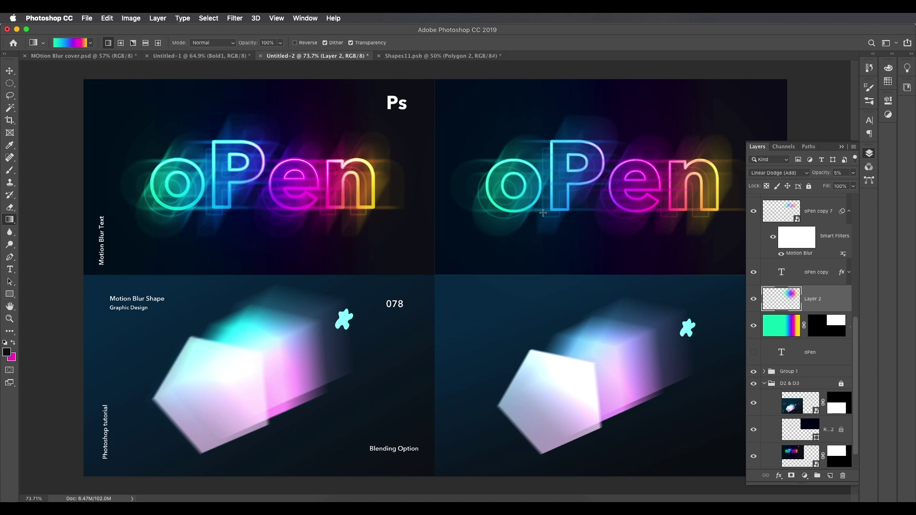
{"action": "left_click", "coordinate": [10, 70]}
{"action": "scroll", "coordinate": [783, 287], "scroll_direction": "up", "scroll_amount": 4}
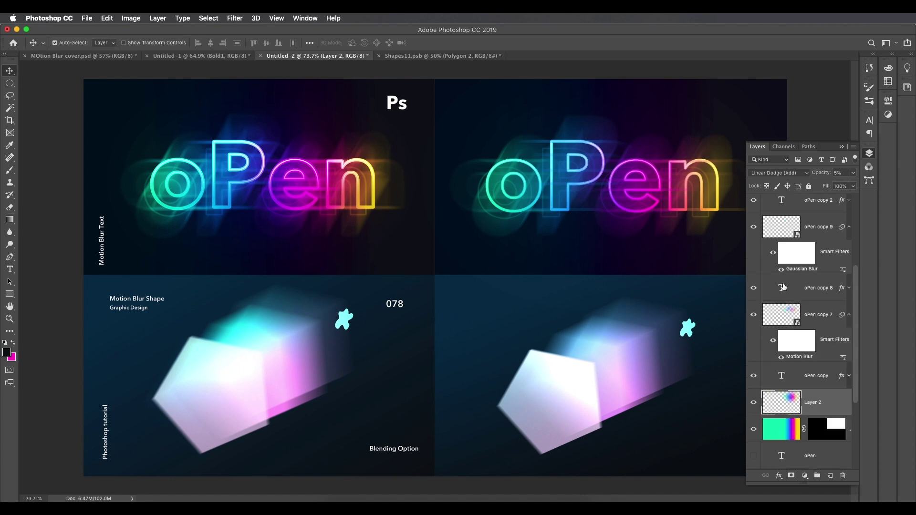
{"action": "scroll", "coordinate": [784, 287], "scroll_direction": "up", "scroll_amount": 2}
{"action": "left_click", "coordinate": [799, 253]}
{"action": "left_click", "coordinate": [754, 248]}
{"action": "left_click", "coordinate": [754, 248]}
{"action": "left_click", "coordinate": [854, 173]}
{"action": "left_click_drag", "start_coordinate": [855, 184], "coordinate": [839, 188]}
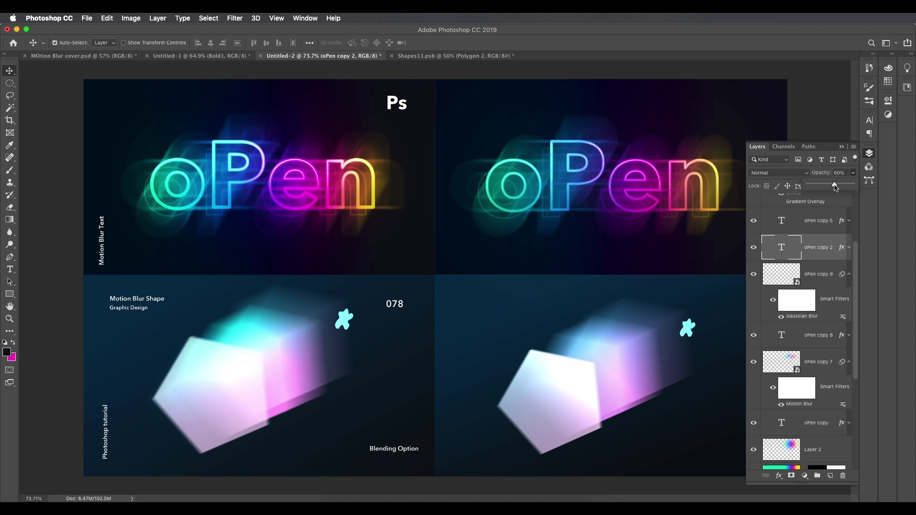
Group all the text effect layers from oPen copy 4 down to oPen, including both gradient layers
{"action": "scroll", "coordinate": [625, 158], "scroll_direction": "up", "scroll_amount": 2}
{"action": "scroll", "coordinate": [791, 257], "scroll_direction": "up", "scroll_amount": 3}
{"action": "scroll", "coordinate": [616, 152], "scroll_direction": "down", "scroll_amount": 2}
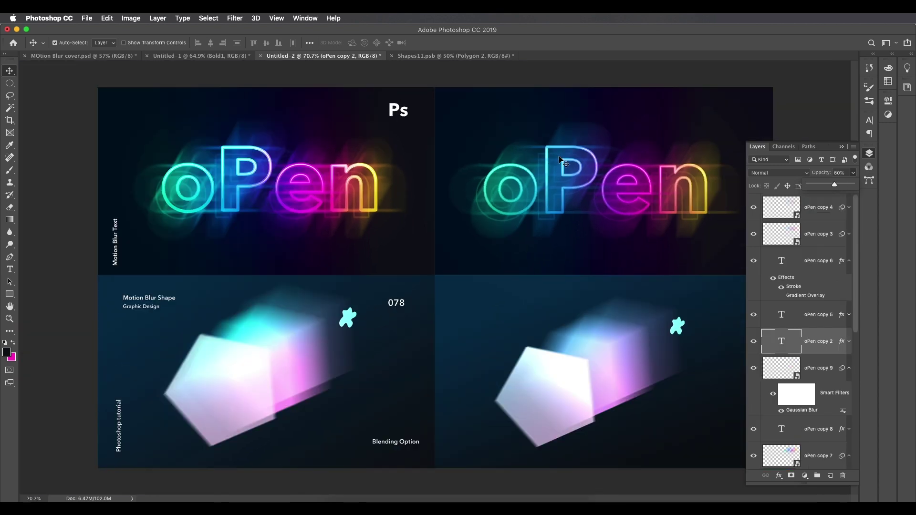
{"action": "left_click", "coordinate": [822, 206]}
{"action": "scroll", "coordinate": [797, 356], "scroll_direction": "down", "scroll_amount": 5}
{"action": "scroll", "coordinate": [797, 357], "scroll_direction": "down", "scroll_amount": 5}
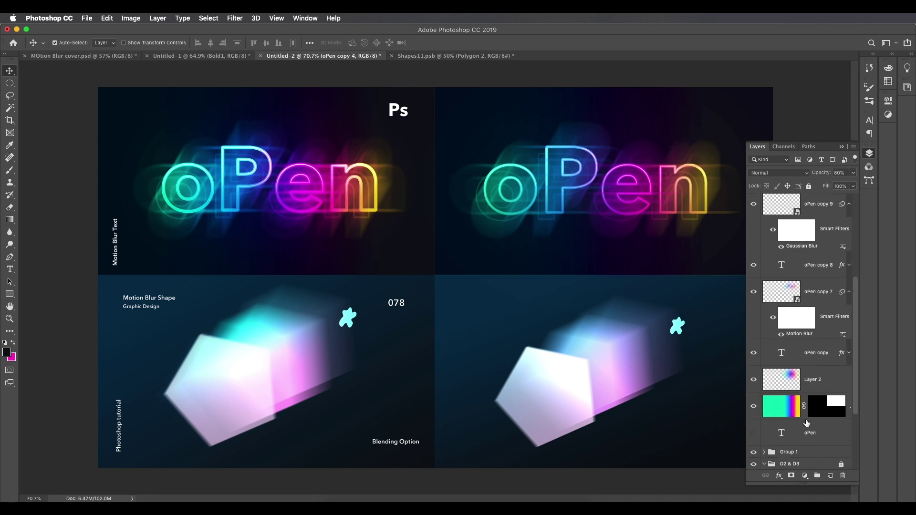
{"action": "left_click", "coordinate": [810, 432], "text": "shift"}
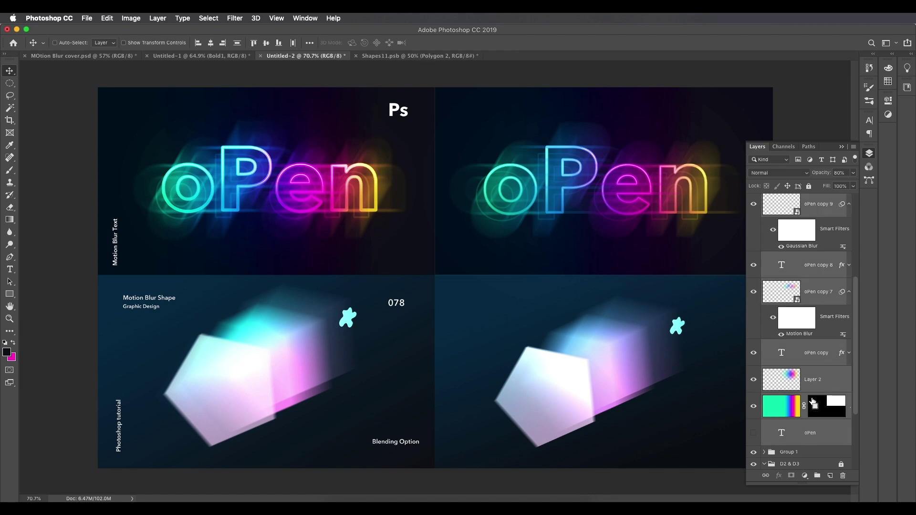
{"action": "key", "text": "ctrl+g"}
Add a Brightness/Contrast adjustment above the text group with brightness 66 and contrast 70
{"action": "left_click", "coordinate": [805, 475]}
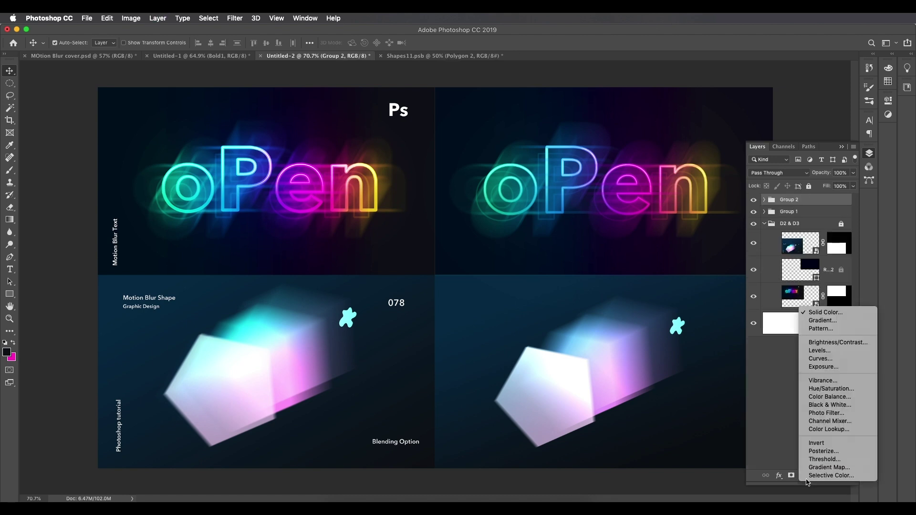
{"action": "left_click", "coordinate": [820, 343]}
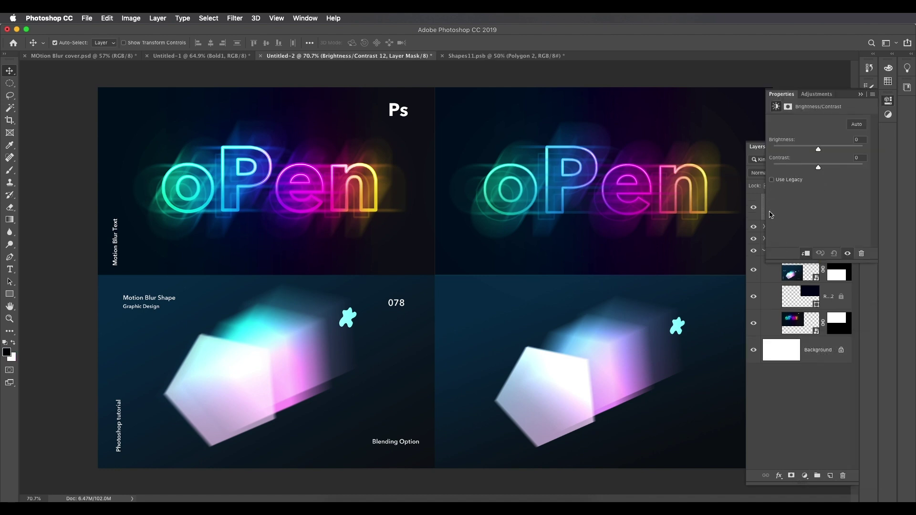
{"action": "left_click_drag", "start_coordinate": [821, 169], "coordinate": [832, 152]}
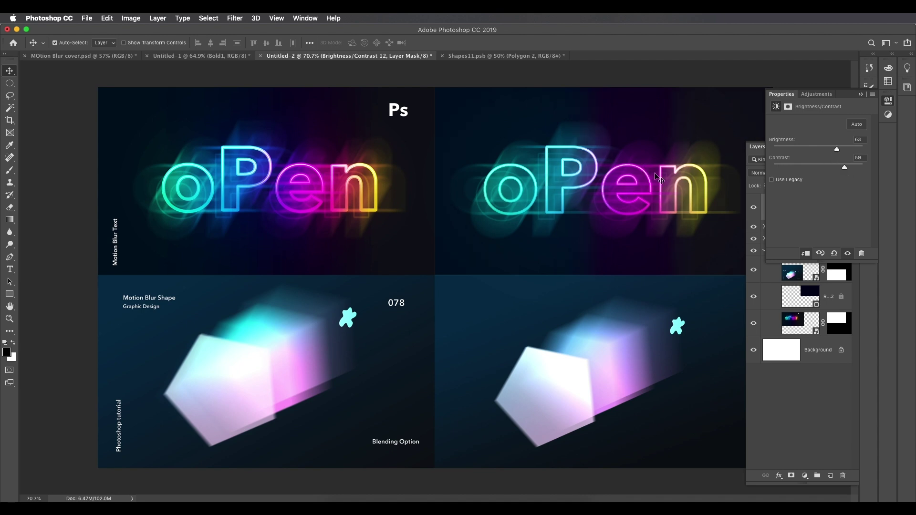
{"action": "mouse_move", "coordinate": [837, 149]}
{"action": "left_mouse_down"}
{"action": "mouse_move", "coordinate": [817, 151]}
{"action": "mouse_move", "coordinate": [838, 151]}
{"action": "left_mouse_up"}
{"action": "scroll", "coordinate": [559, 229], "scroll_direction": "up", "scroll_amount": 5}
{"action": "scroll", "coordinate": [573, 205], "scroll_direction": "down", "scroll_amount": 7}
{"action": "scroll", "coordinate": [573, 205], "scroll_direction": "up", "scroll_amount": 1}
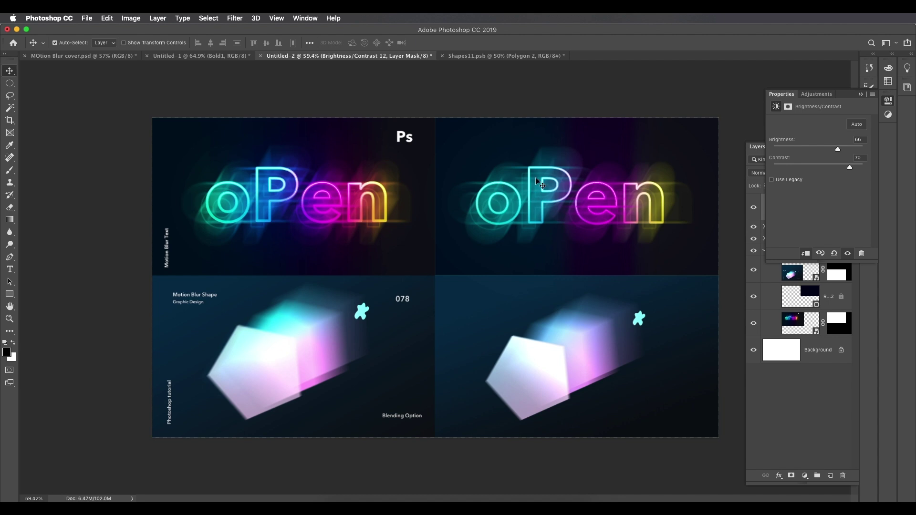
Expand the text group and adjust Layer 2's blending mode and opacity, raising the opacity slightly
{"action": "left_click", "coordinate": [864, 95]}
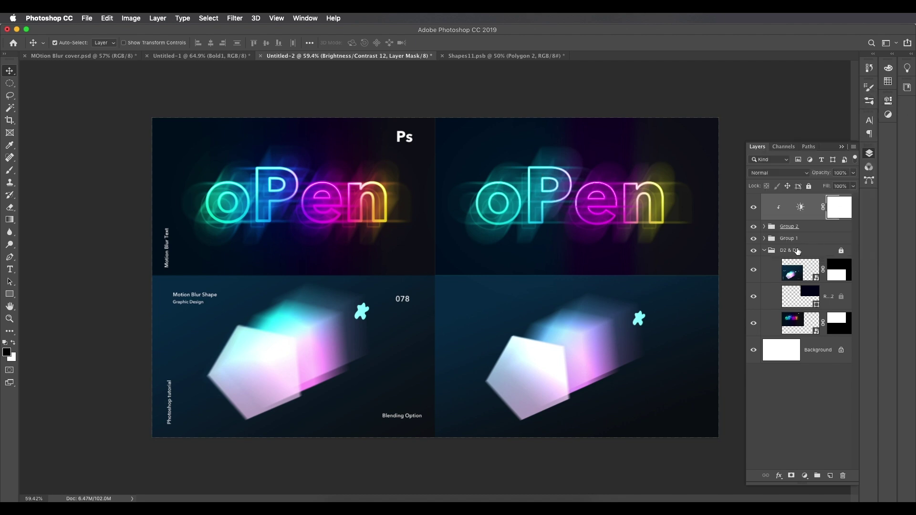
{"action": "left_click", "coordinate": [765, 227]}
{"action": "scroll", "coordinate": [807, 344], "scroll_direction": "down", "scroll_amount": 5}
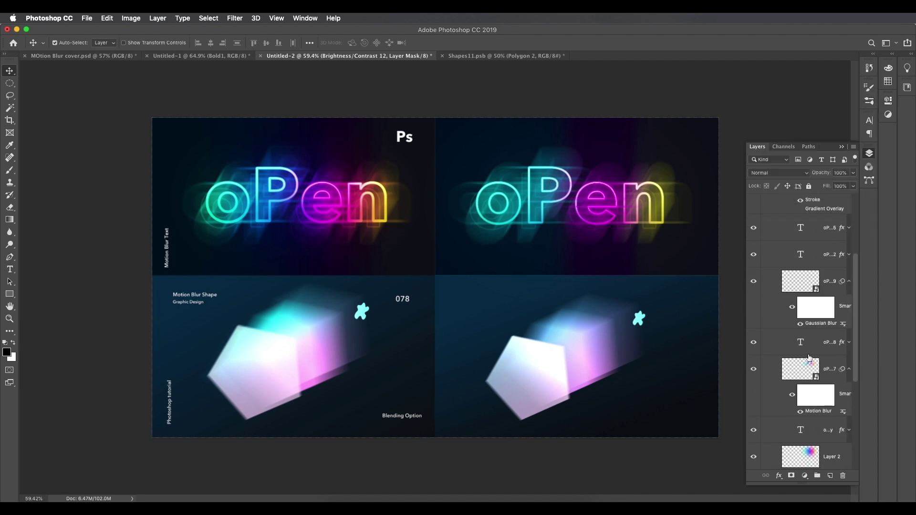
{"action": "left_click", "coordinate": [806, 382]}
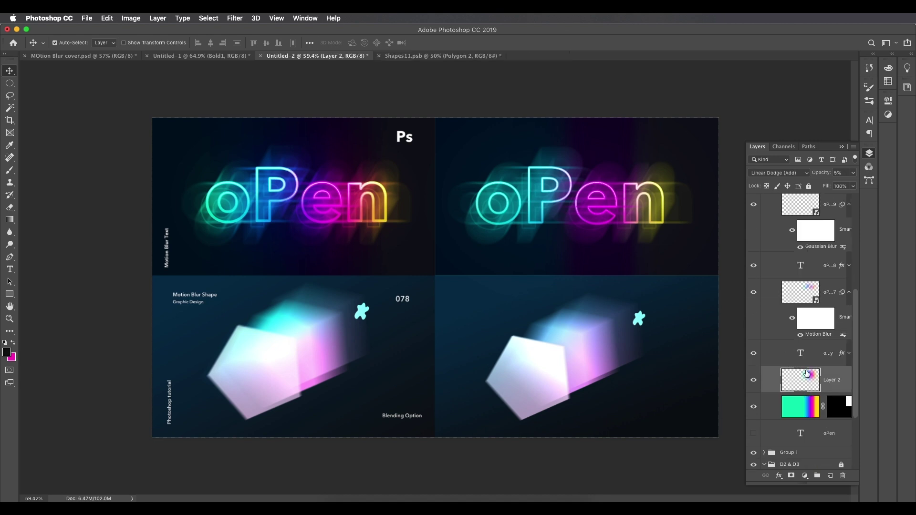
{"action": "left_click", "coordinate": [799, 172]}
{"action": "left_click", "coordinate": [788, 166]}
{"action": "left_click", "coordinate": [853, 173]}
{"action": "mouse_move", "coordinate": [810, 185]}
{"action": "left_mouse_down"}
{"action": "mouse_move", "coordinate": [825, 186]}
{"action": "mouse_move", "coordinate": [815, 187]}
{"action": "left_mouse_up"}
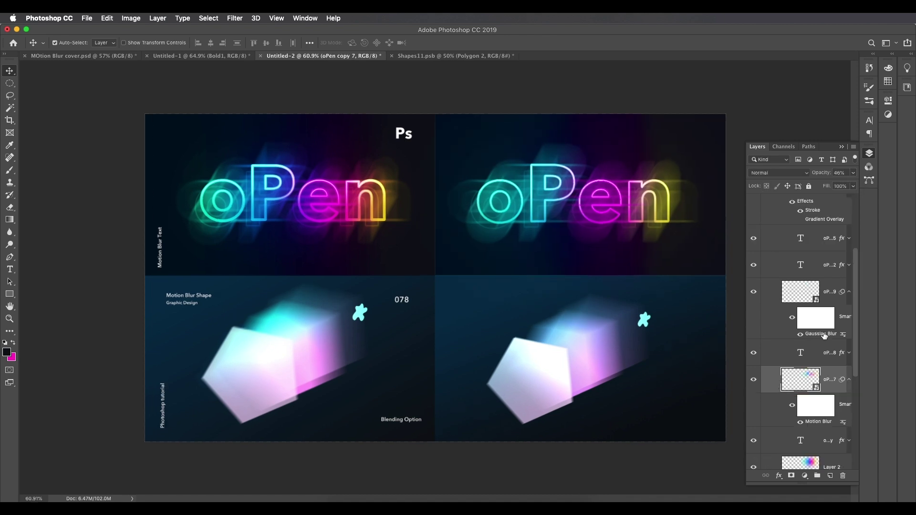
Toggle the visibility of the motion-blurred layer oPen copy 7 to examine its contribution to the text
{"action": "left_click", "coordinate": [813, 378]}
{"action": "scroll", "coordinate": [813, 378], "scroll_direction": "down", "scroll_amount": 2}
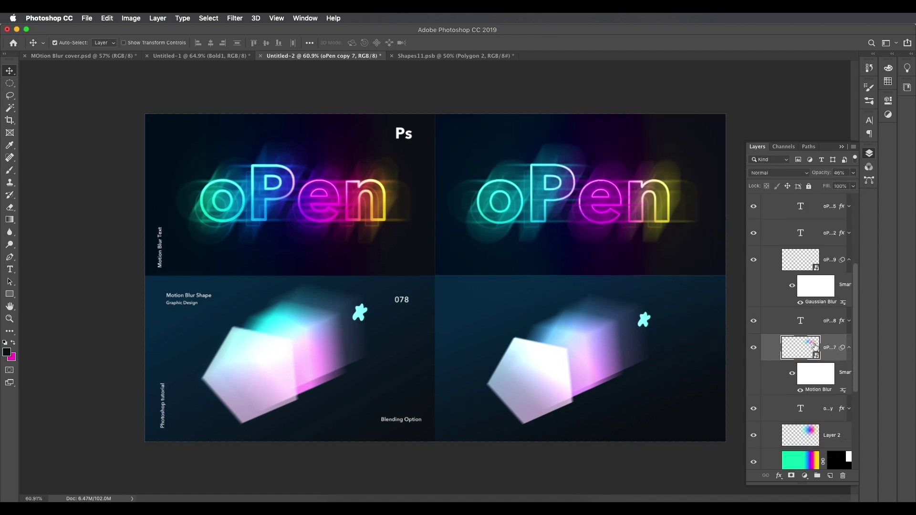
{"action": "scroll", "coordinate": [793, 358], "scroll_direction": "up", "scroll_amount": 1}
{"action": "left_click", "coordinate": [754, 353]}
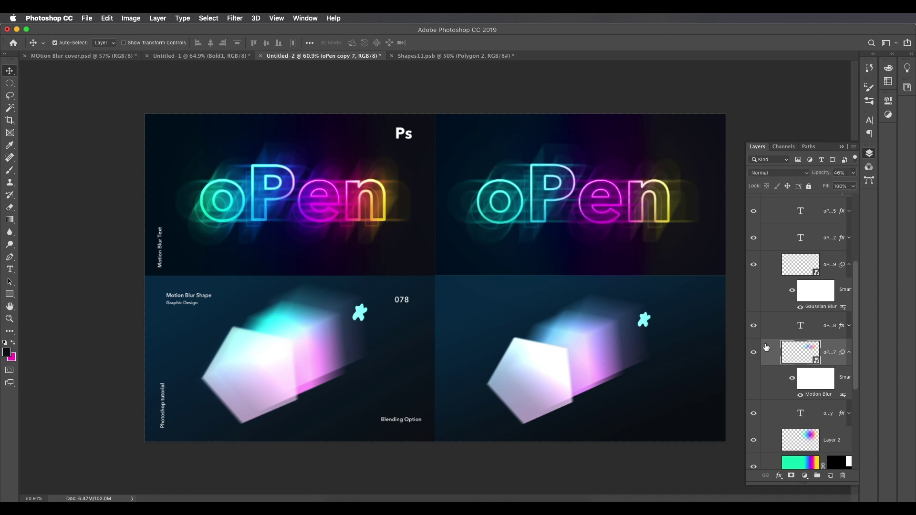
{"action": "left_click", "coordinate": [754, 353]}
Collapse the text group and change its Brightness/Contrast adjustment to brightness about 9 and contrast 80
{"action": "scroll", "coordinate": [773, 344], "scroll_direction": "up", "scroll_amount": 5}
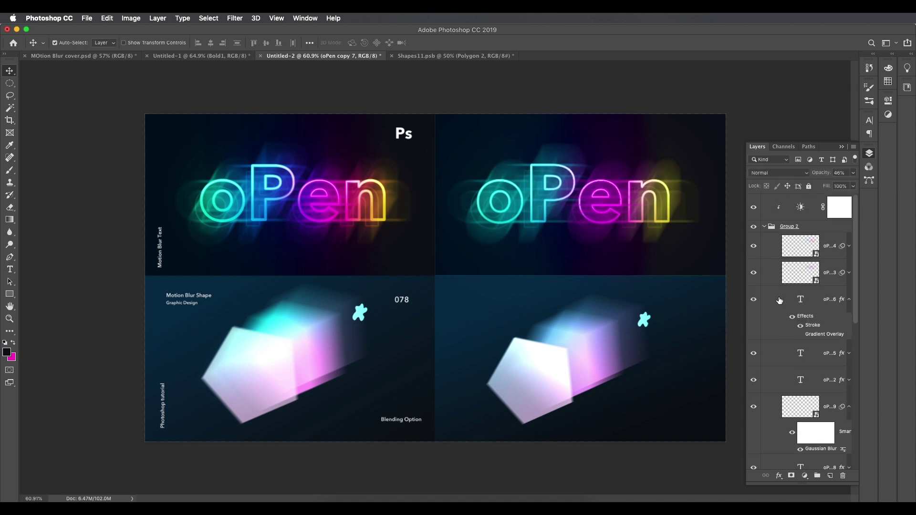
{"action": "left_click", "coordinate": [763, 229]}
{"action": "double_click", "coordinate": [801, 208]}
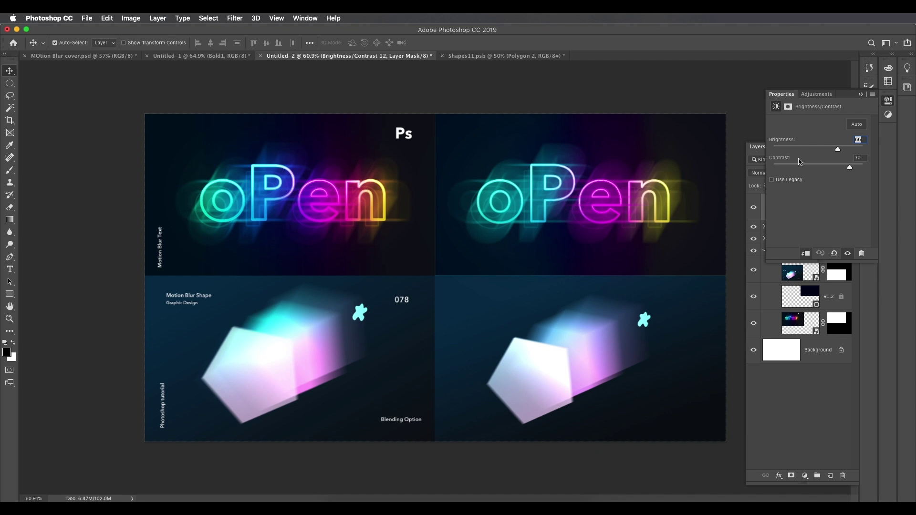
{"action": "left_click_drag", "start_coordinate": [831, 151], "coordinate": [821, 151]}
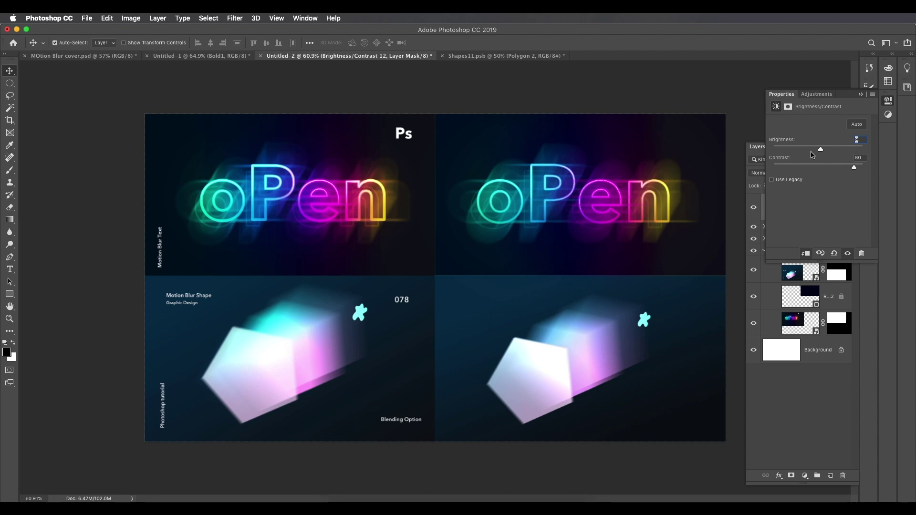
Raise the brightness of the text group's Brightness/Contrast adjustment to about 29
{"action": "left_click_drag", "start_coordinate": [822, 152], "coordinate": [829, 151]}
{"action": "scroll", "coordinate": [640, 213], "scroll_direction": "down", "scroll_amount": 1}
{"action": "scroll", "coordinate": [609, 206], "scroll_direction": "up", "scroll_amount": 5}
{"action": "left_click_drag", "start_coordinate": [511, 252], "coordinate": [434, 272]}
{"action": "scroll", "coordinate": [454, 285], "scroll_direction": "down", "scroll_amount": 5}
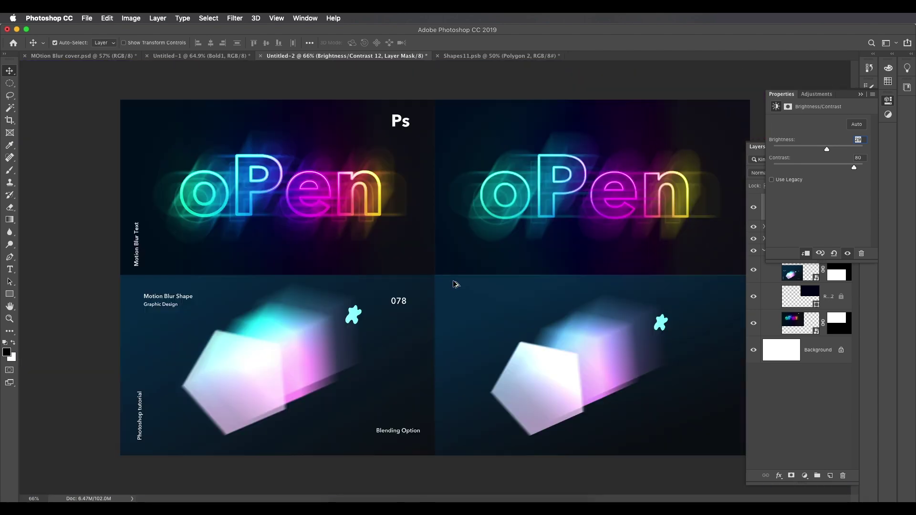
Examine the recreated neon "oPen" text up close and compare it with the original reference design
{"action": "scroll", "coordinate": [535, 248], "scroll_direction": "up", "scroll_amount": 2}
{"action": "scroll", "coordinate": [549, 239], "scroll_direction": "up", "scroll_amount": 4}
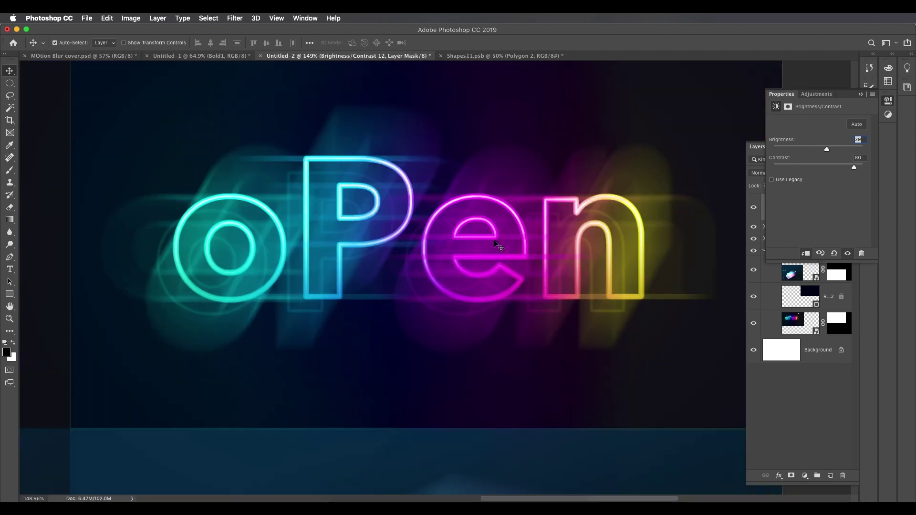
{"action": "scroll", "coordinate": [509, 246], "scroll_direction": "down", "scroll_amount": 2}
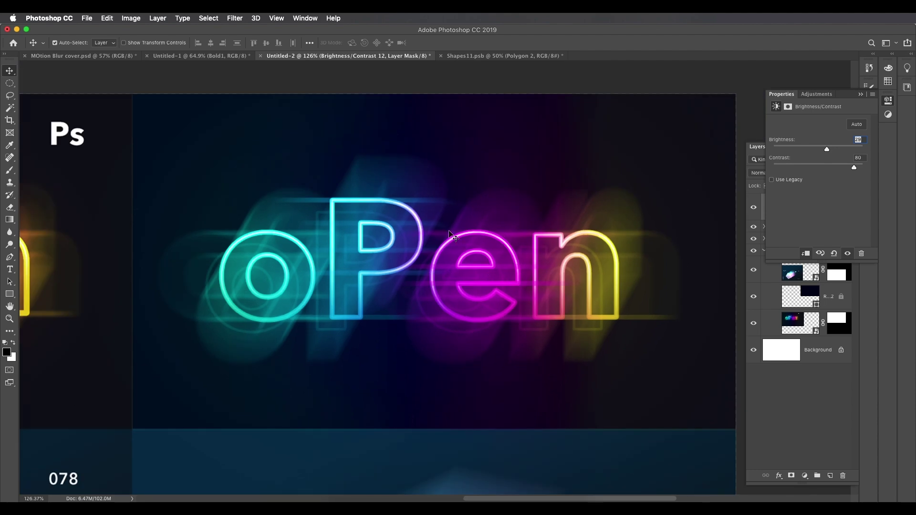
{"action": "scroll", "coordinate": [446, 276], "scroll_direction": "down", "scroll_amount": 1}
{"action": "scroll", "coordinate": [443, 275], "scroll_direction": "down", "scroll_amount": 1}
{"action": "scroll", "coordinate": [272, 301], "scroll_direction": "down", "scroll_amount": 2}
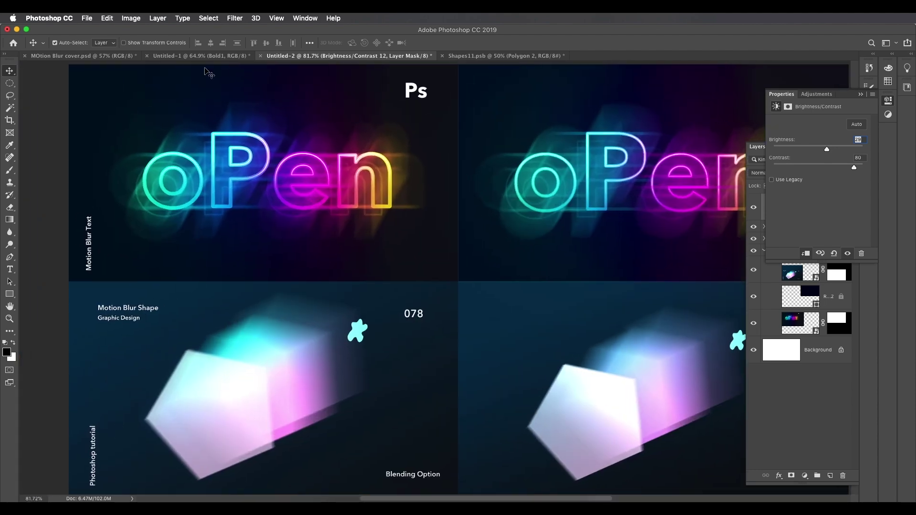
Switch to the MOtion Blur cover.psd document and examine its motion blur shape and neon "oPen" artwork up close
{"action": "left_click", "coordinate": [83, 56]}
{"action": "scroll", "coordinate": [351, 243], "scroll_direction": "up", "scroll_amount": 1}
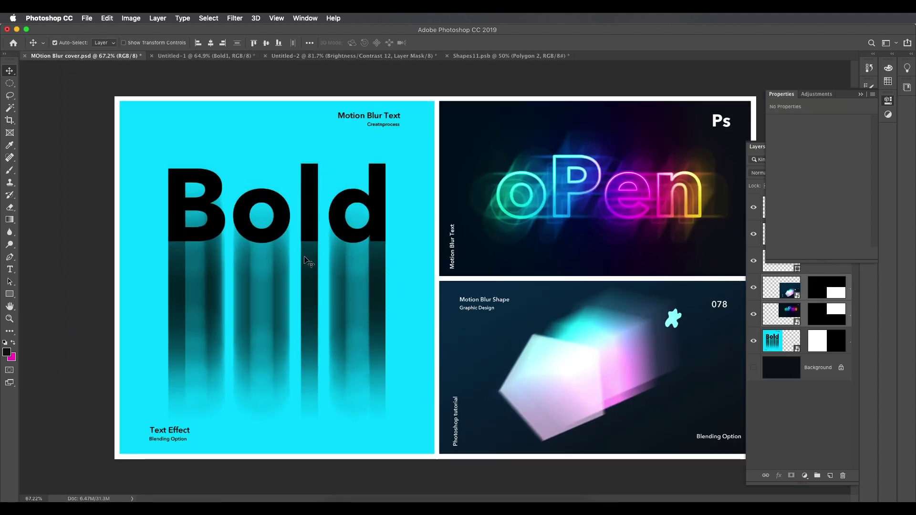
{"action": "scroll", "coordinate": [559, 362], "scroll_direction": "up", "scroll_amount": 3}
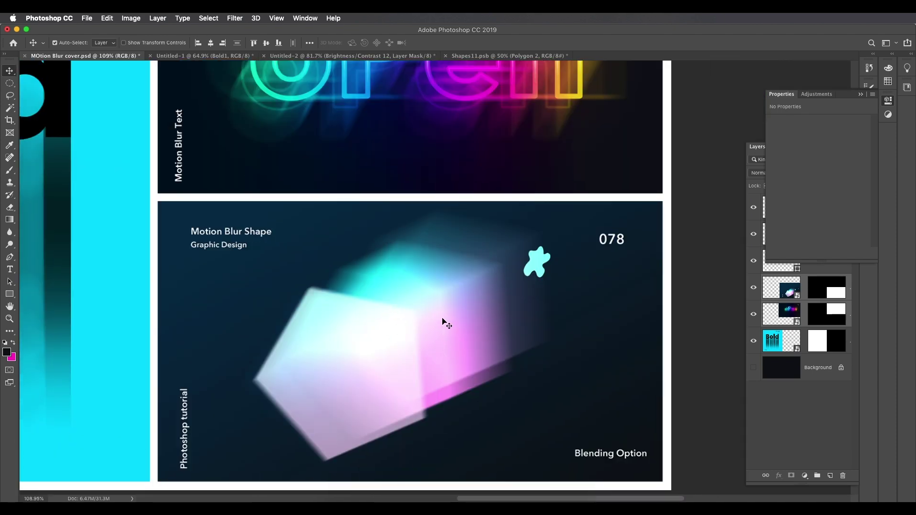
{"action": "scroll", "coordinate": [410, 319], "scroll_direction": "up", "scroll_amount": 2}
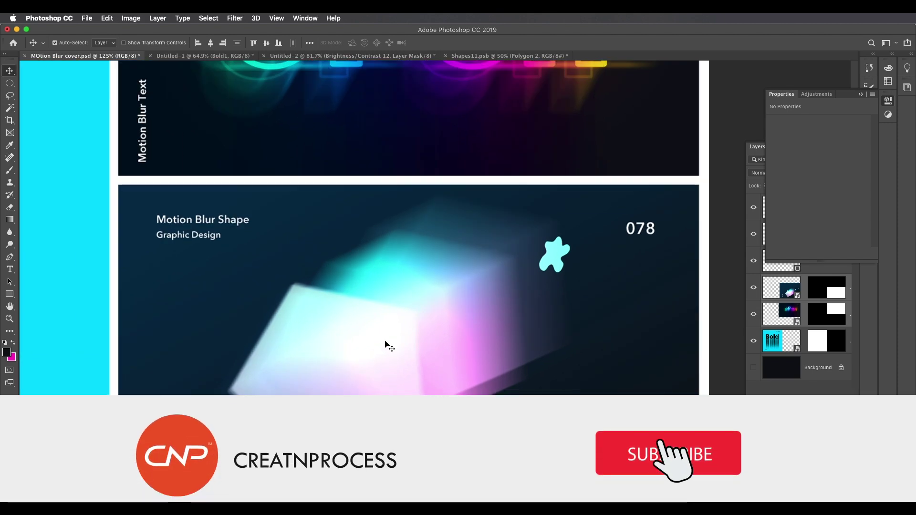
{"action": "scroll", "coordinate": [347, 331], "scroll_direction": "down", "scroll_amount": 2}
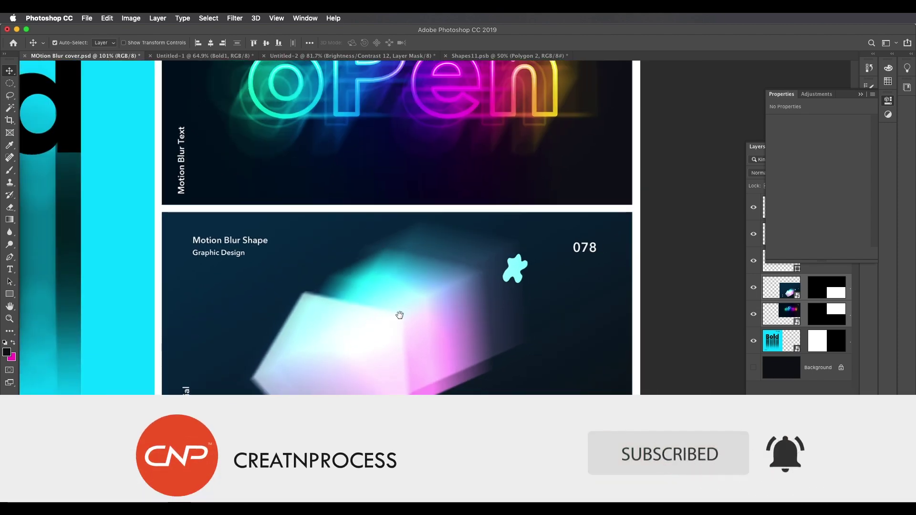
{"action": "scroll", "coordinate": [447, 298], "scroll_direction": "up", "scroll_amount": 4}
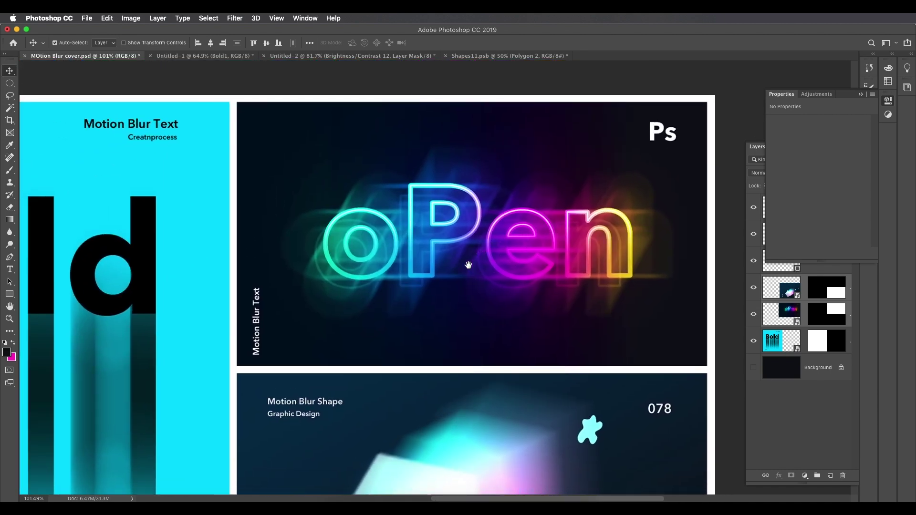
{"action": "scroll", "coordinate": [440, 272], "scroll_direction": "left", "scroll_amount": 3}
{"action": "scroll", "coordinate": [440, 272], "scroll_direction": "down", "scroll_amount": 2}
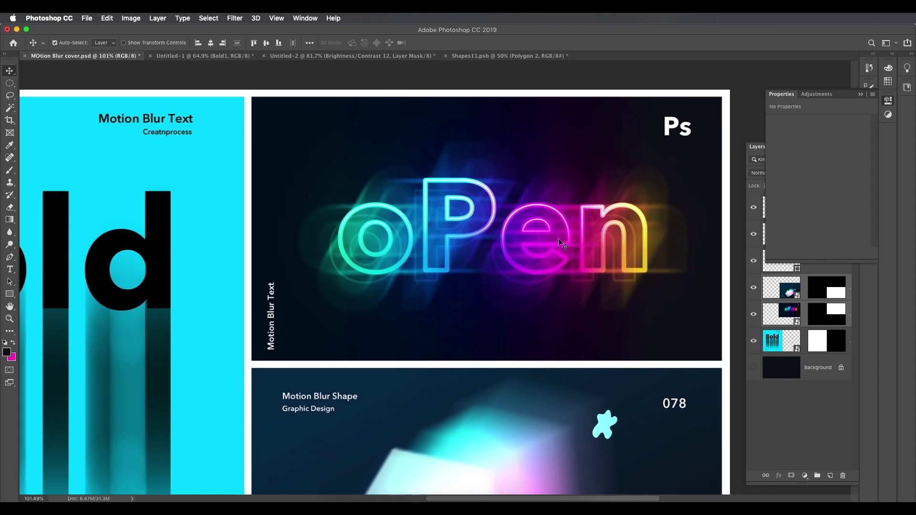